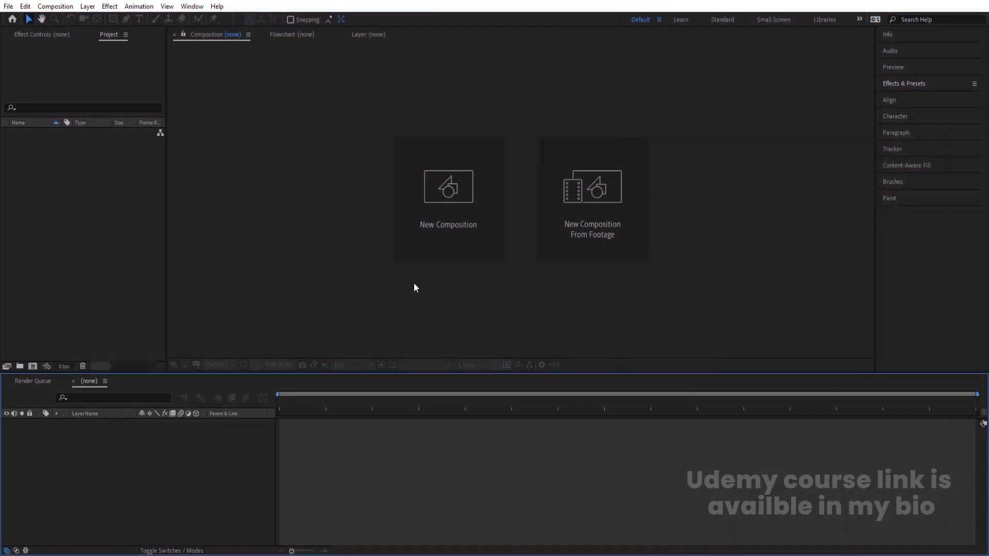
# Step: Create a new composition named Main Animation with a size of 1920 x 1080 px
pyautogui.click(447, 228)
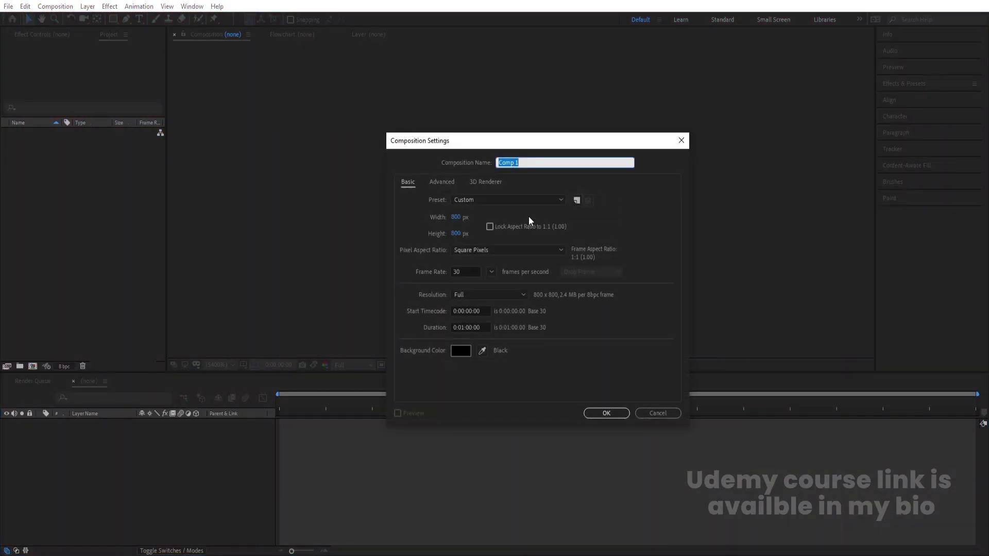
pyautogui.write('Main Animation')
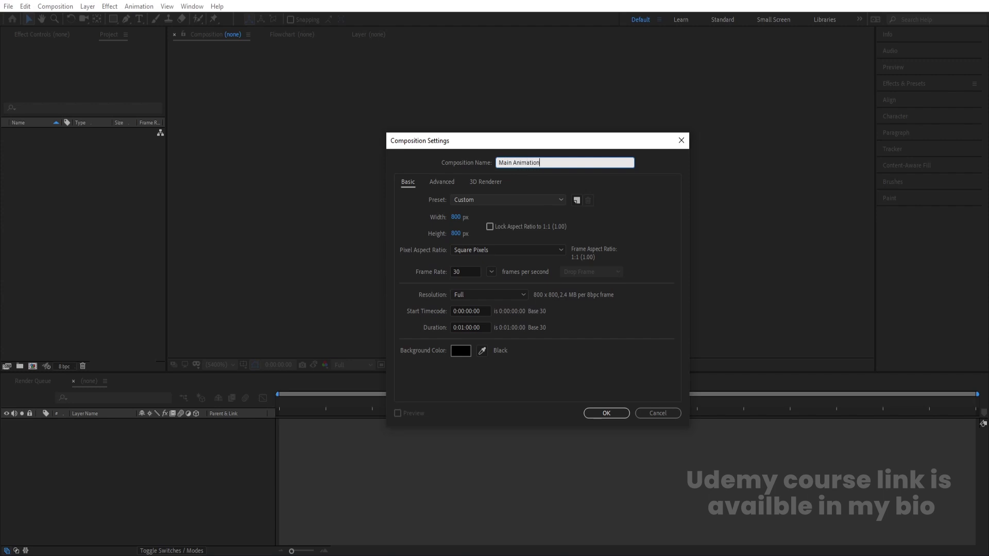
pyautogui.click(455, 217)
pyautogui.write('1920')
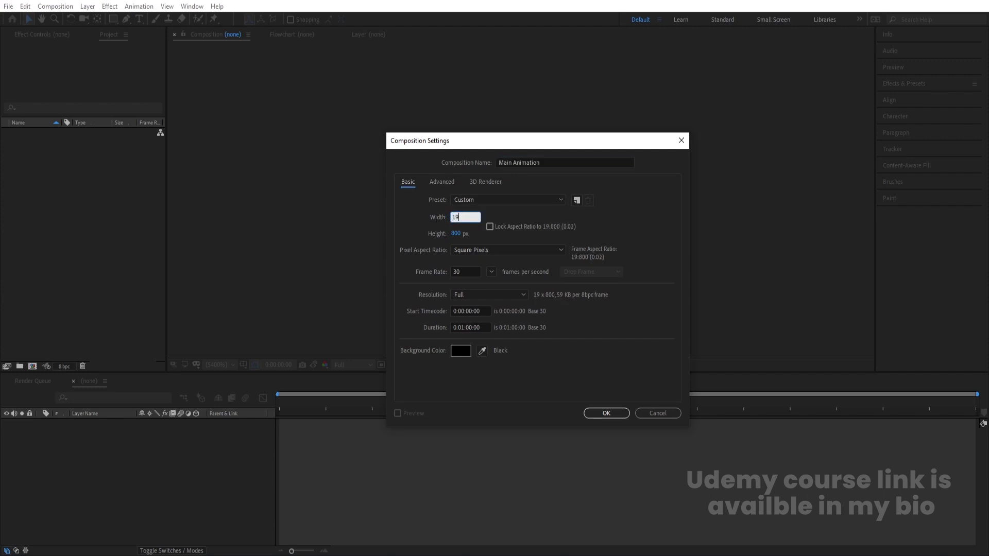
pyautogui.click(457, 235)
pyautogui.write('1080')
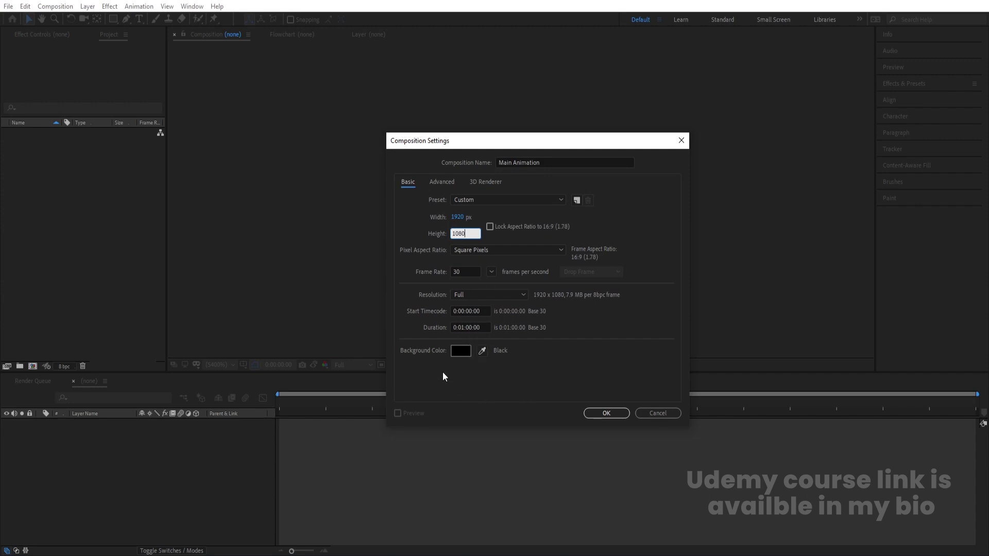
pyautogui.click(598, 414)
# Step: Show the Title/Action Safe guides in the composition viewer
pyautogui.click(244, 369)
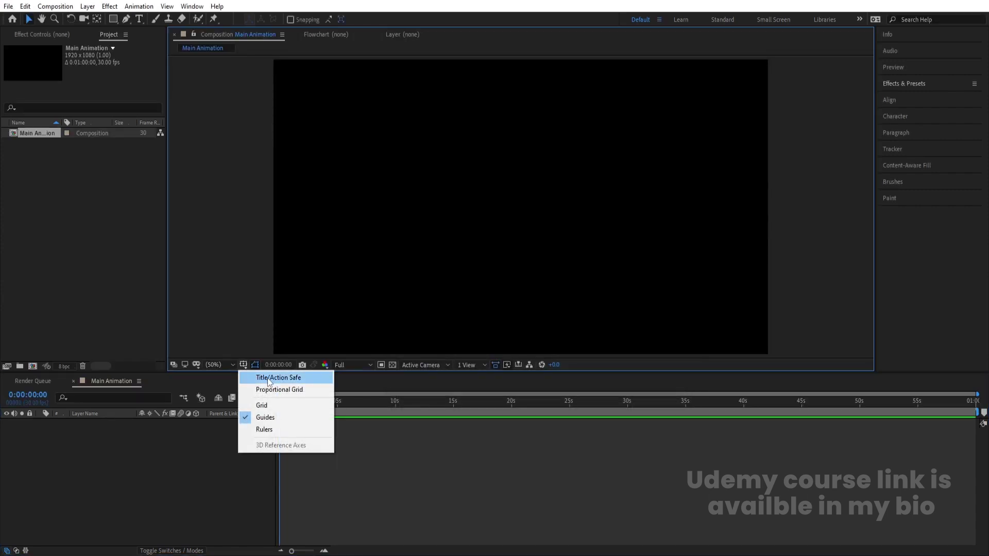
pyautogui.click(267, 378)
pyautogui.click(190, 478)
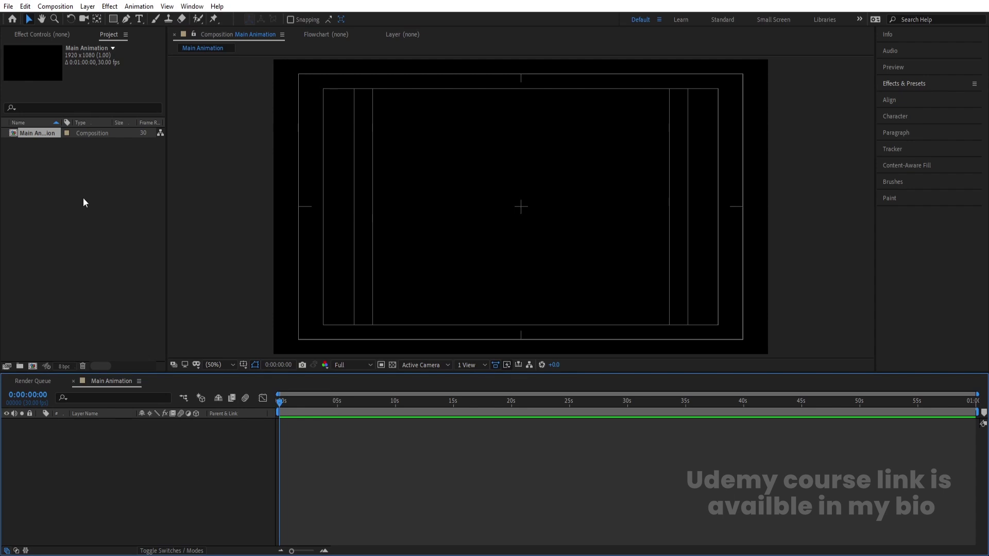
# Step: Create a second composition named Box with a size of 800 x 800 px
pyautogui.hotkey('ctrl', 'n')
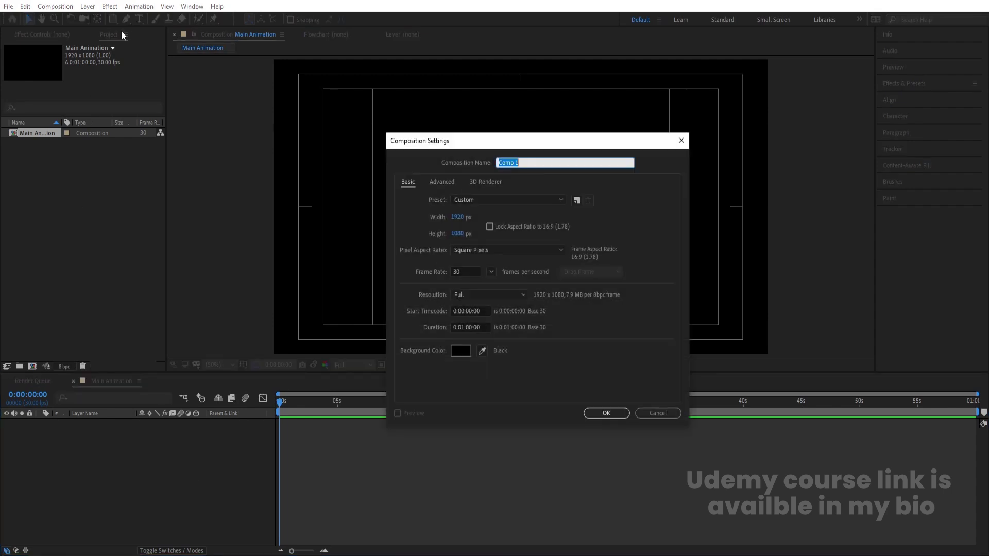
pyautogui.write('Box')
pyautogui.click(463, 220)
pyautogui.write('800')
pyautogui.click(458, 230)
pyautogui.write('800')
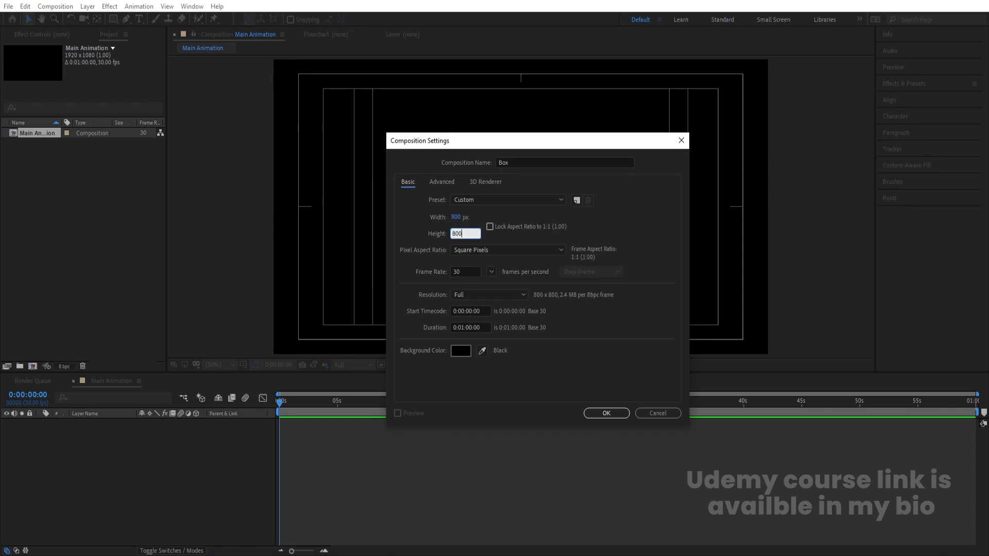
pyautogui.press('Return')
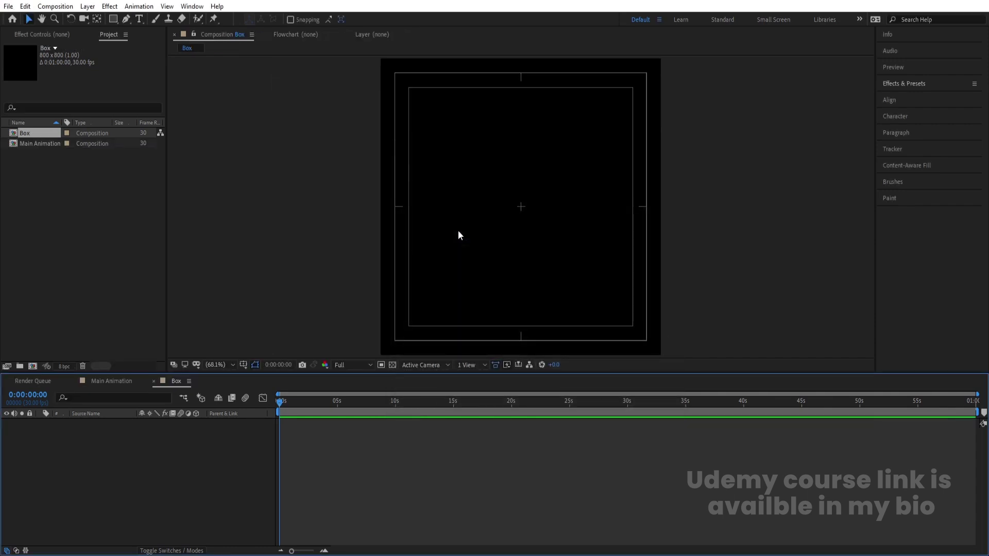
# Step: Create another composition named T, keeping the 800 x 800 px size
pyautogui.hotkey('ctrl', 'n')
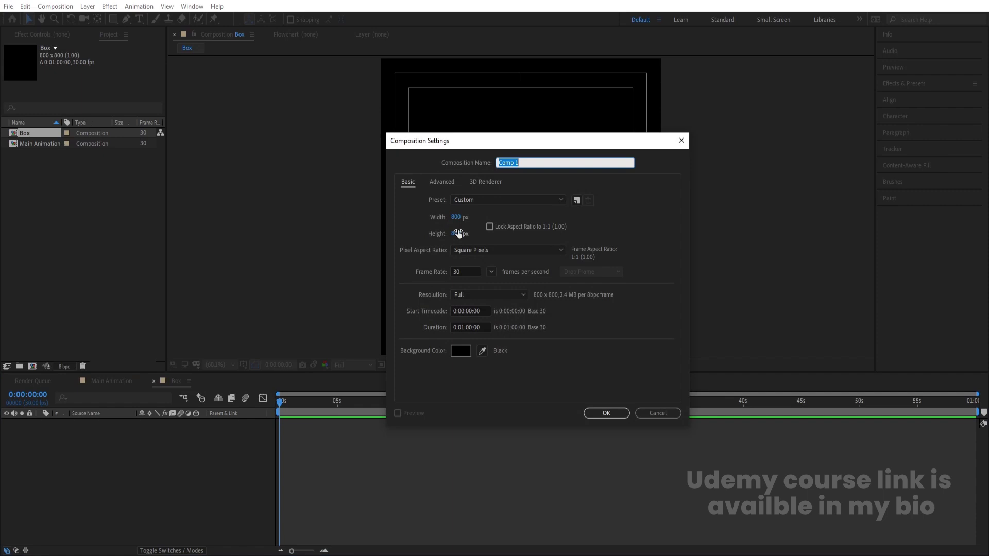
pyautogui.write('T')
pyautogui.click(602, 413)
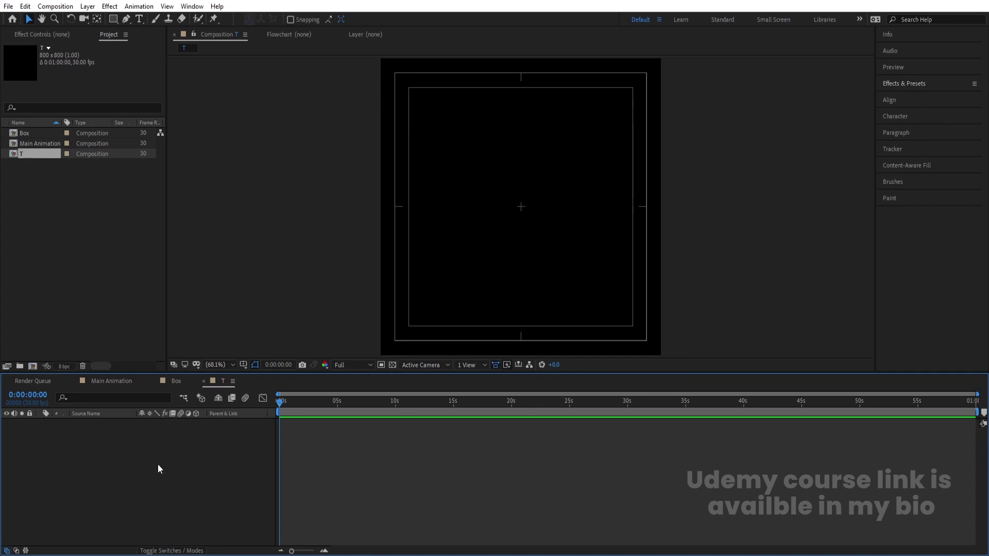
# Step: Add a full-size white solid (FFFFFF) to the T composition and lock its layer
pyautogui.hotkey('ctrl', 'y')
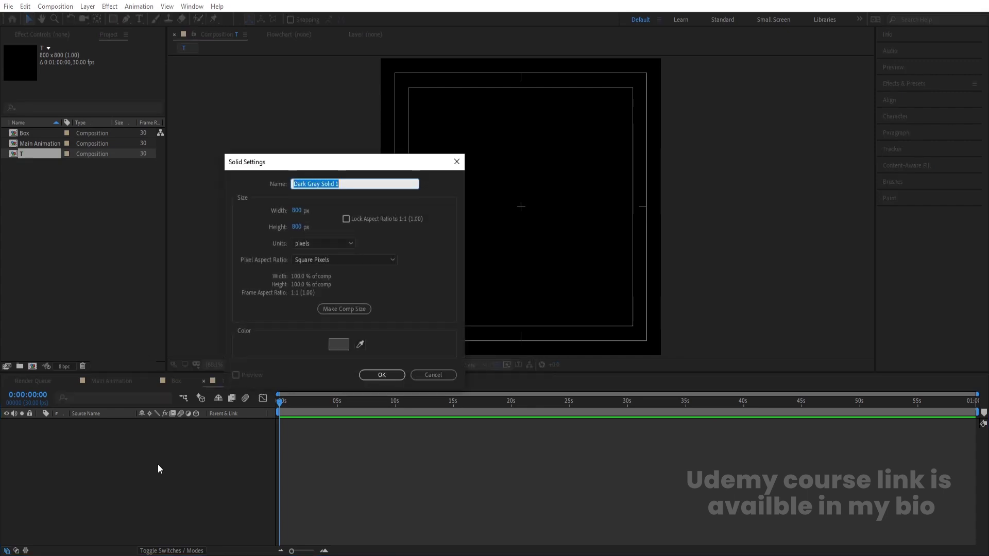
pyautogui.click(339, 344)
pyautogui.write('FFFFFF')
pyautogui.press('Return')
pyautogui.press('Return')
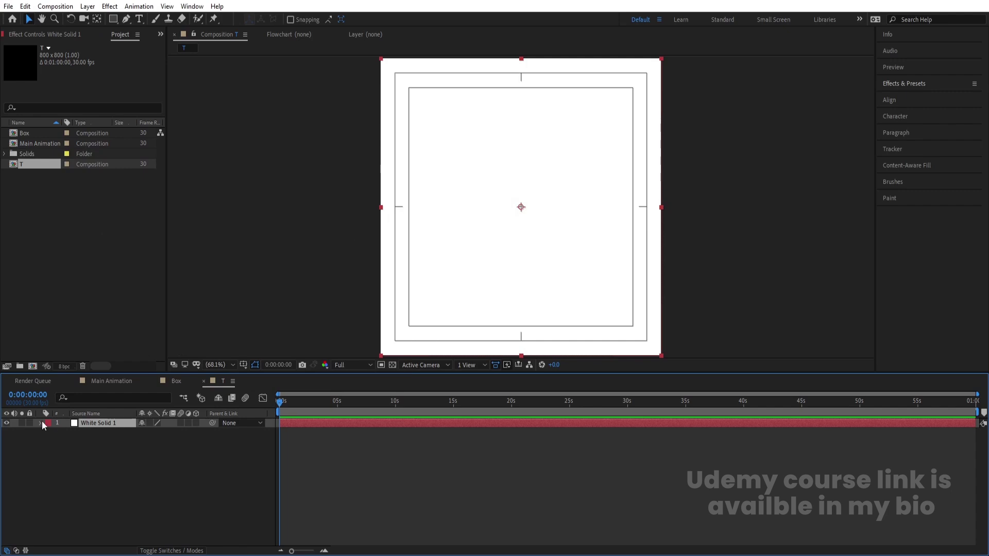
pyautogui.click(29, 423)
# Step: Add a text layer with a black letter T in Poppins Bold and enlarge it to about 422 px
pyautogui.hotkey('ctrl', 't')
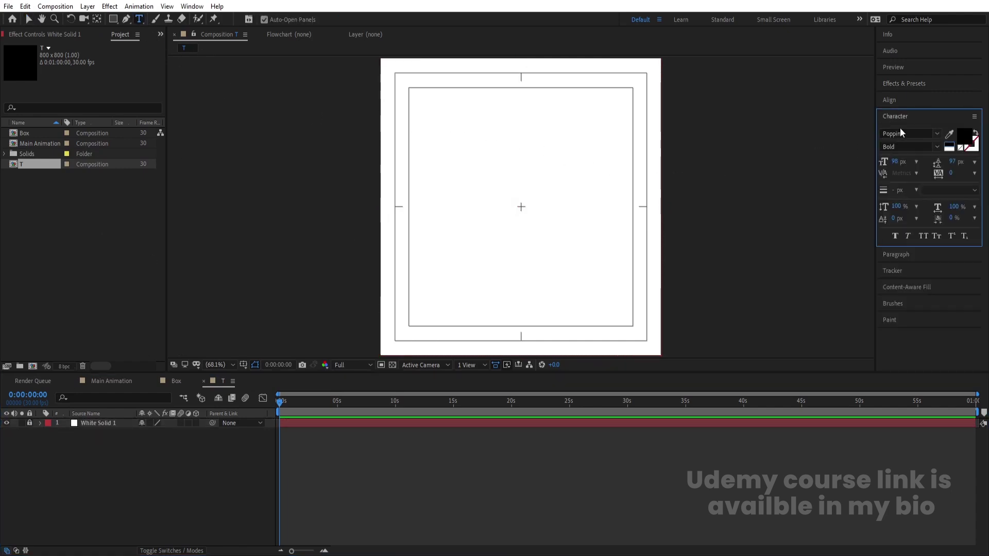
pyautogui.click(494, 241)
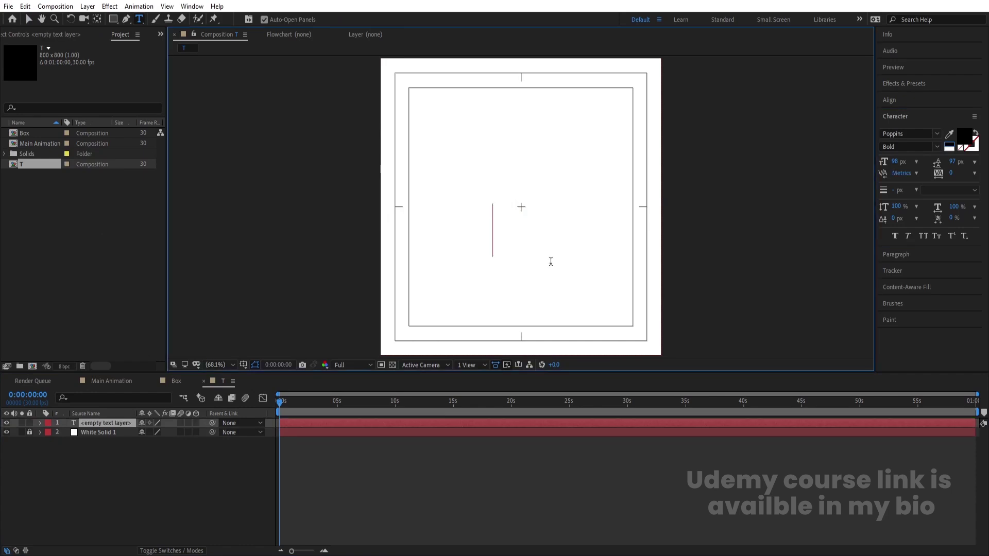
pyautogui.write('T')
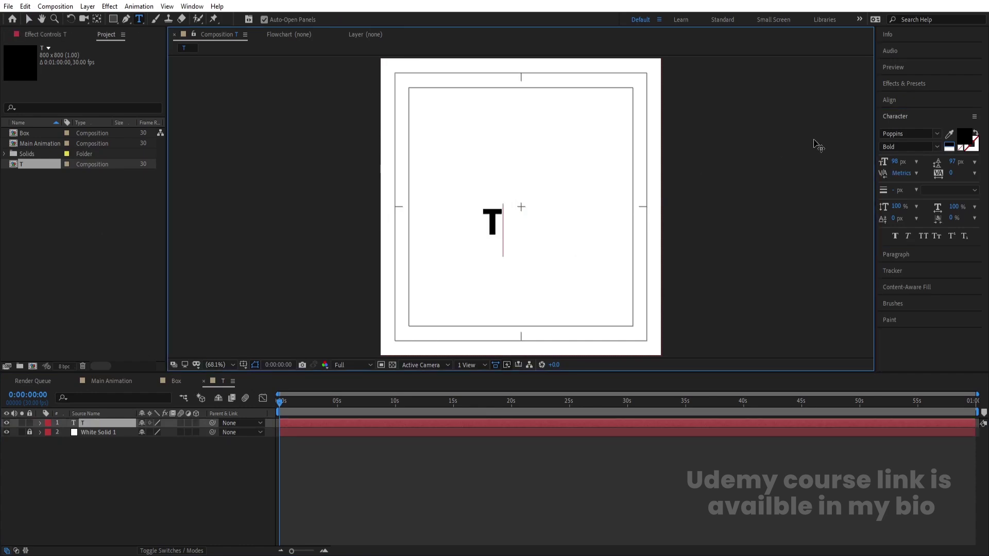
pyautogui.hotkey('ctrl', 'a')
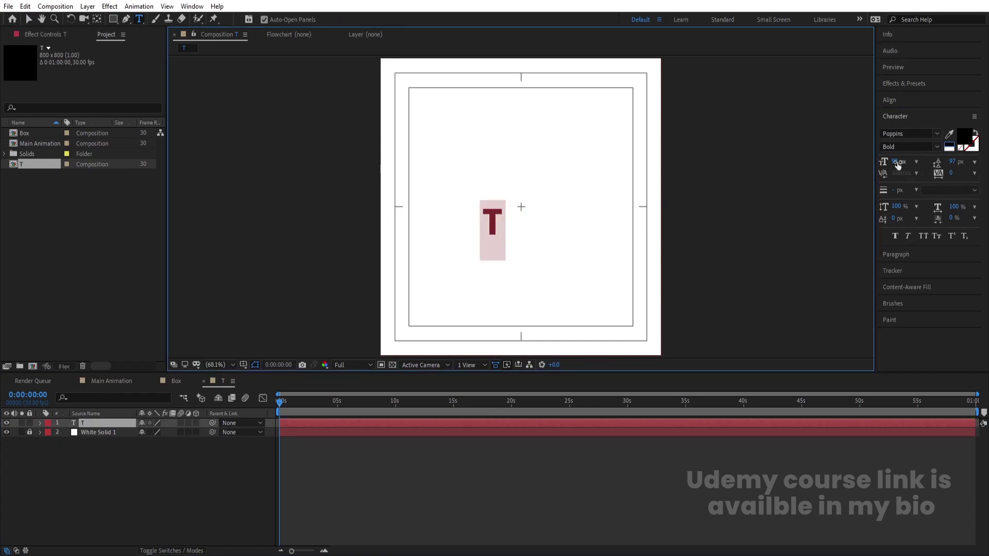
pyautogui.moveTo(898, 165); pyautogui.dragTo(932, 164)
pyautogui.click(96, 459)
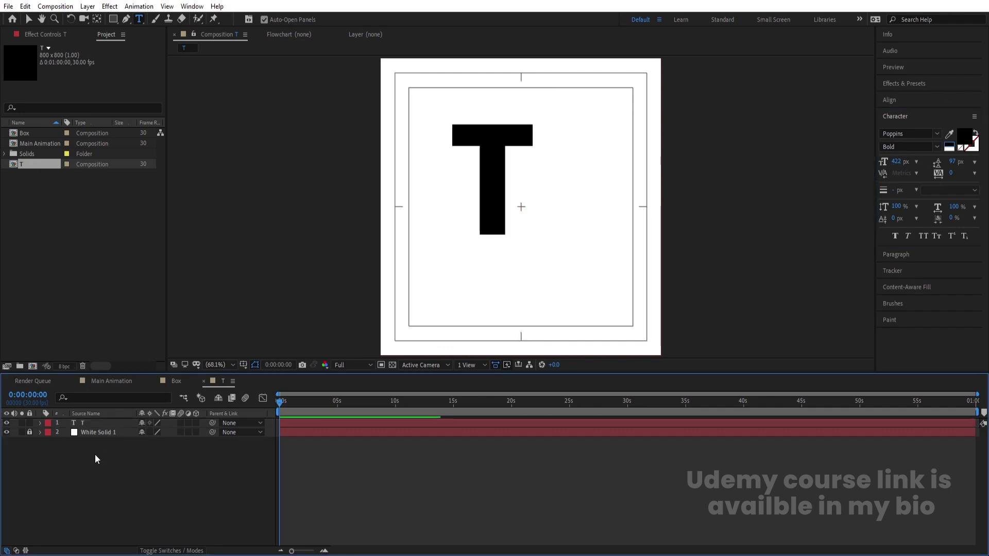
# Step: Enlarge the letter T further and center it horizontally and vertically in the composition
pyautogui.click(83, 424)
pyautogui.moveTo(902, 163); pyautogui.dragTo(953, 163)
pyautogui.click(890, 100)
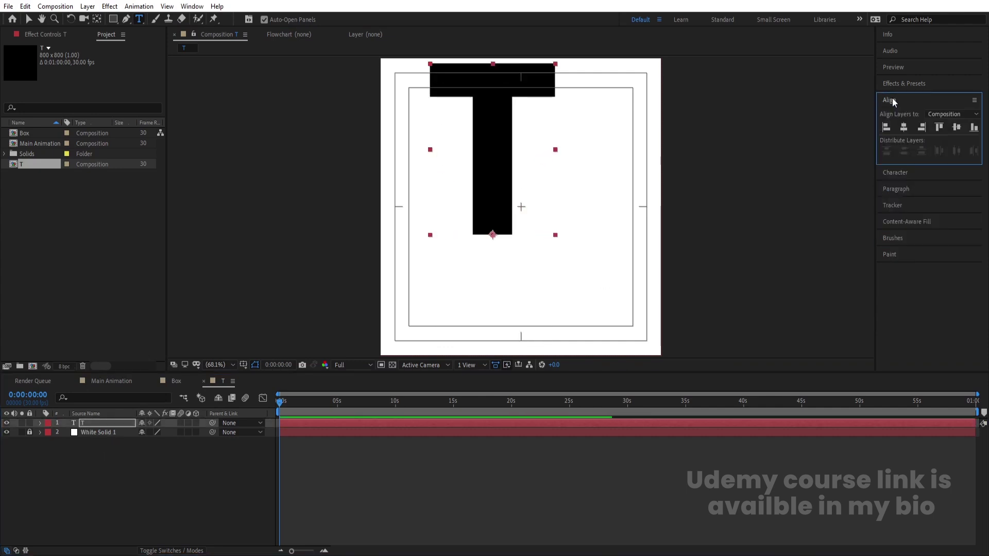
pyautogui.click(904, 128)
pyautogui.click(956, 127)
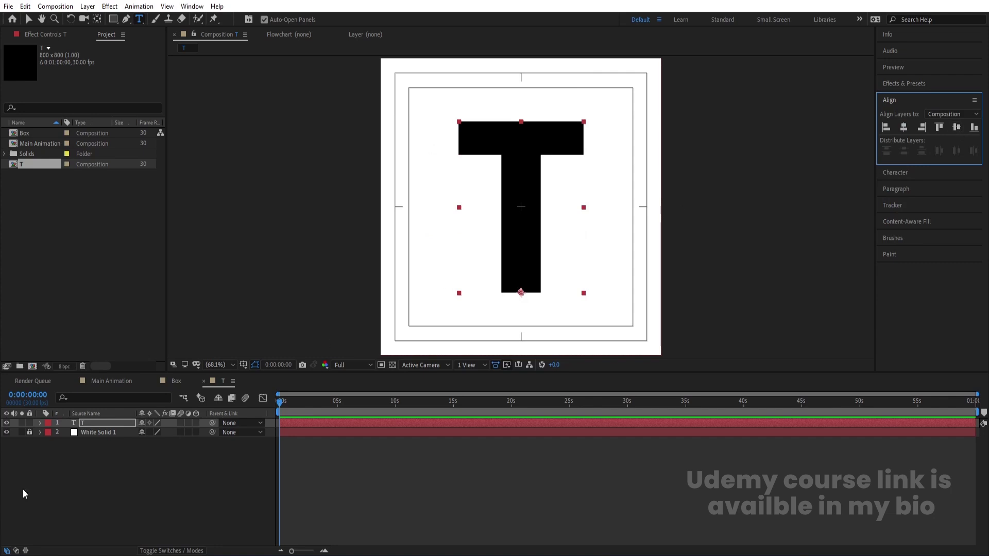
# Step: Center the T layer's anchor point on the letter and scale the layer to about 119%
pyautogui.click(104, 469)
pyautogui.click(85, 423)
pyautogui.hotkey('ctrl', 'alt', 'Home')
pyautogui.press('s')
pyautogui.moveTo(155, 432); pyautogui.dragTo(167, 433)
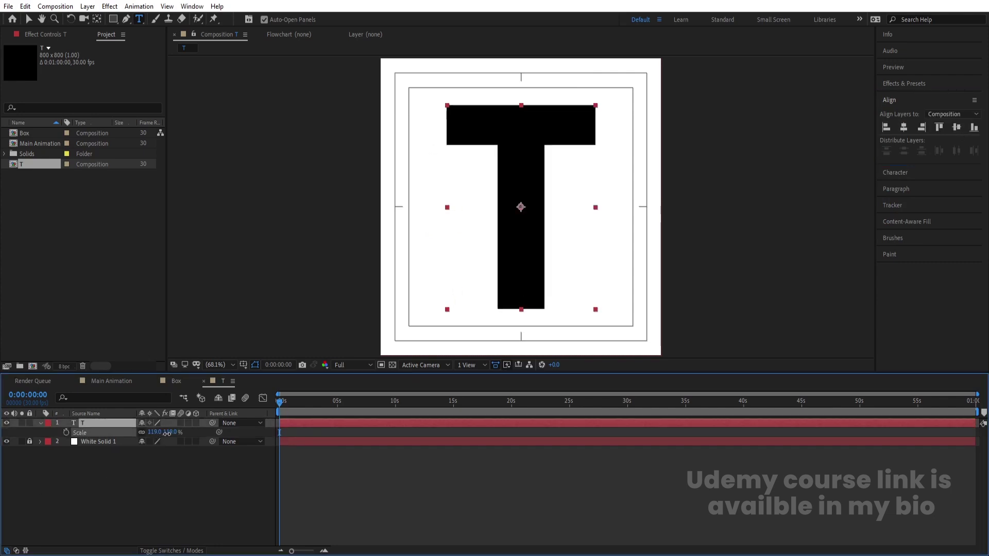
pyautogui.click(111, 479)
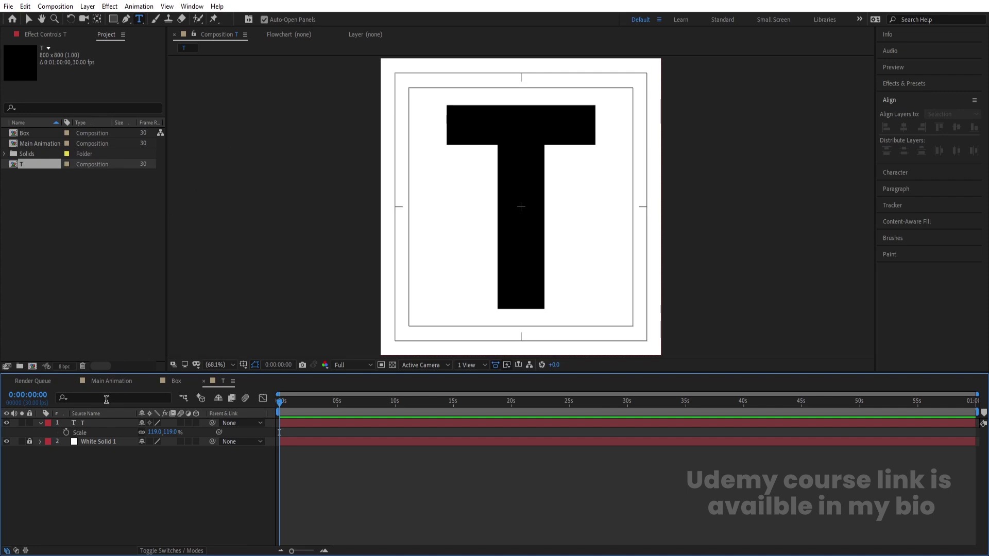
# Step: Set up the Rectangle tool with no fill and a black stroke (000000), with no layer selected
pyautogui.click(114, 21)
pyautogui.click(147, 23)
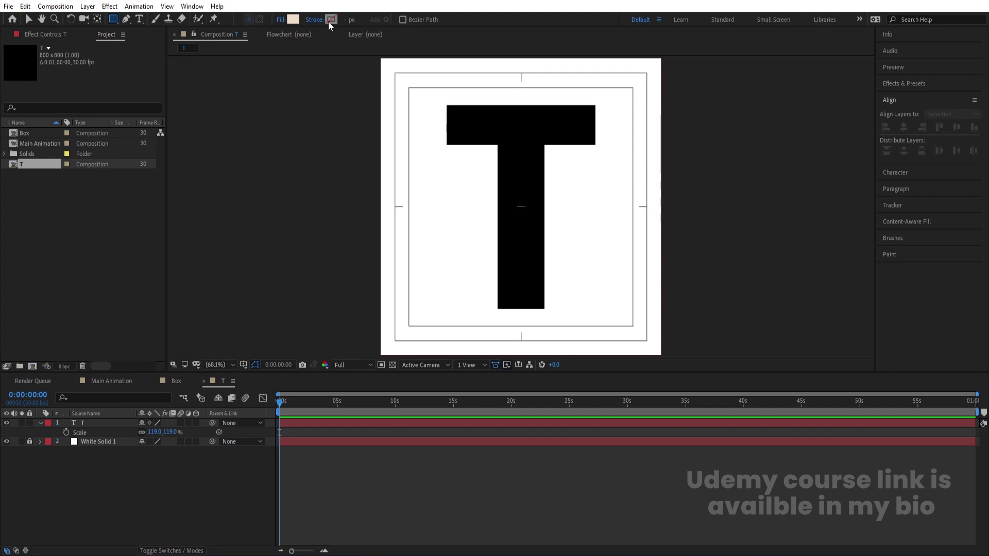
pyautogui.click(279, 20)
pyautogui.click(442, 248)
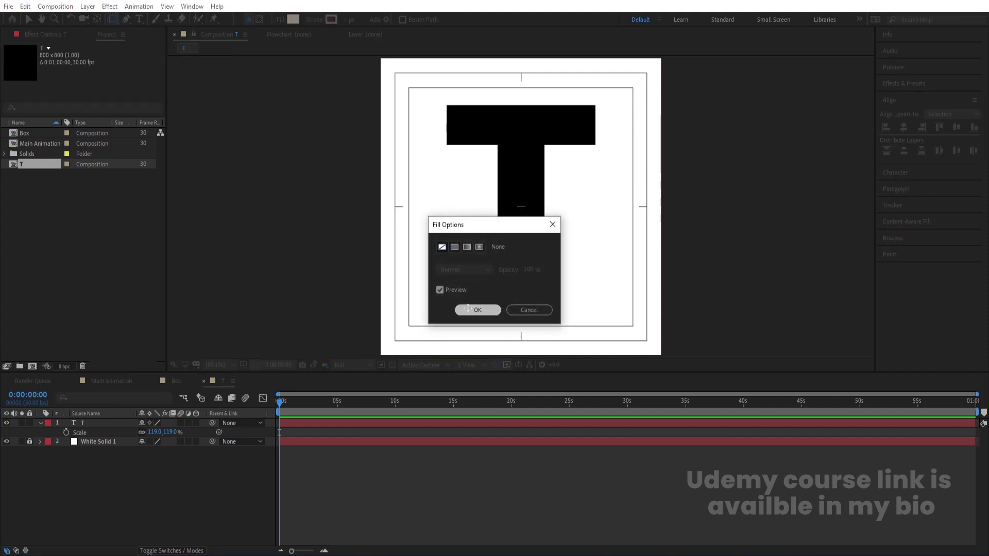
pyautogui.click(478, 310)
pyautogui.click(331, 20)
pyautogui.click(11, 343)
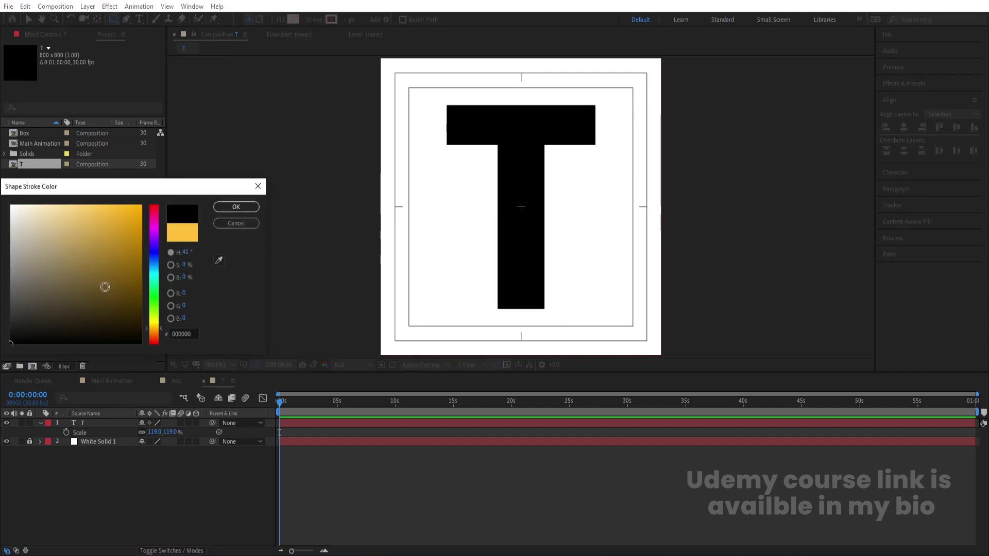
pyautogui.click(236, 207)
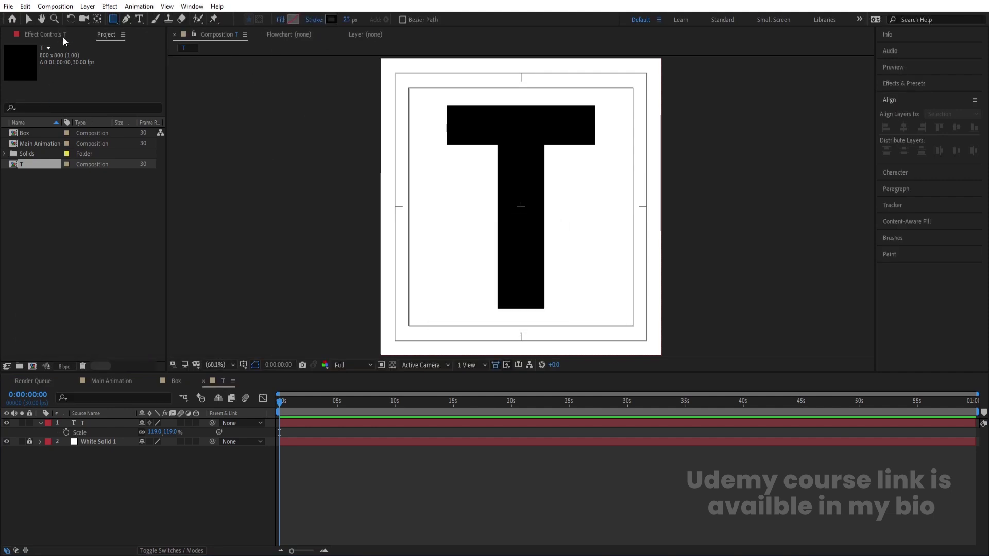
# Step: Add a rectangle shape layer covering the whole composition and set its stroke width to 15 px
pyautogui.doubleClick(115, 22)
pyautogui.press('v')
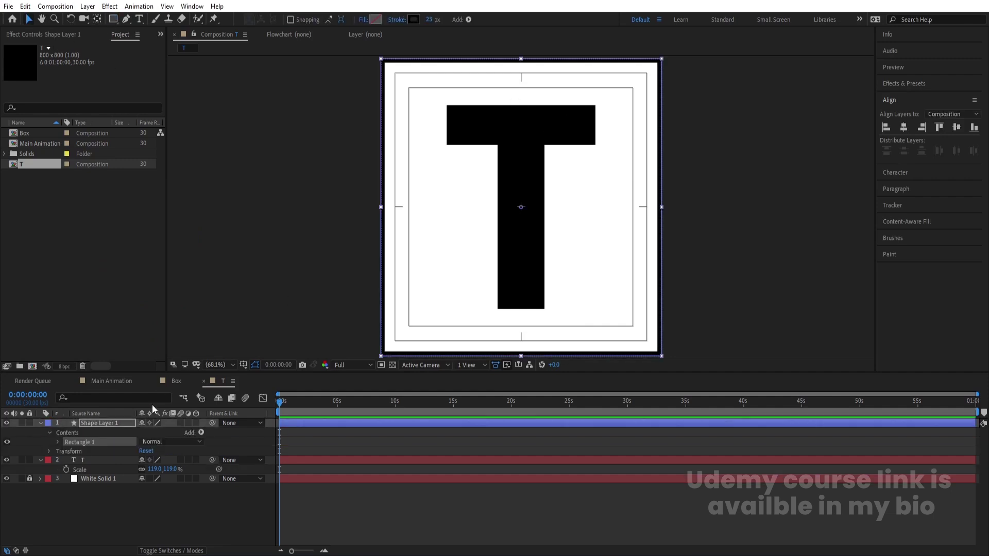
pyautogui.press('Num_Lock')
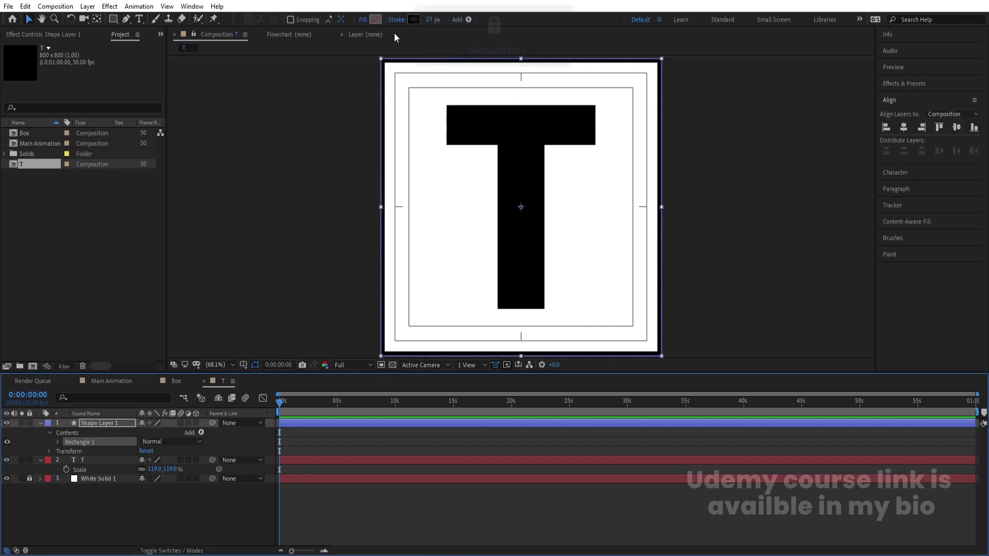
pyautogui.click(432, 19)
pyautogui.write('15')
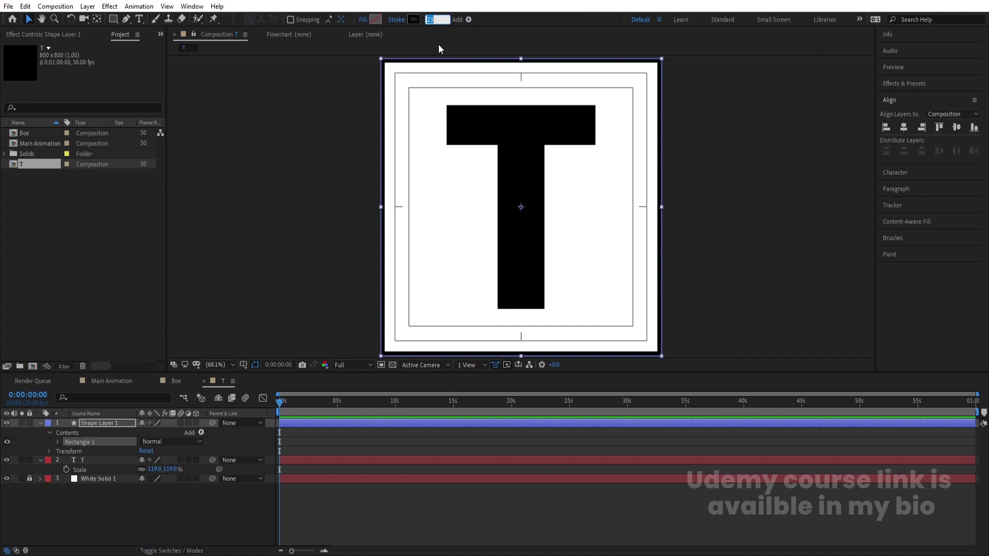
pyautogui.press('Return')
# Step: Scale the rectangle frame layer down to 92% so it sits just inside the composition edges
pyautogui.press('s')
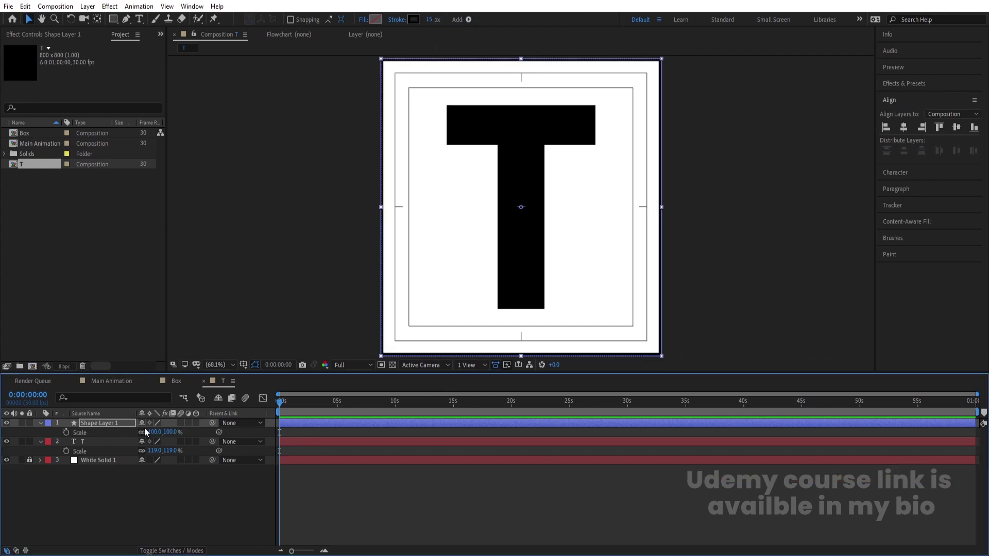
pyautogui.moveTo(152, 432); pyautogui.dragTo(151, 431)
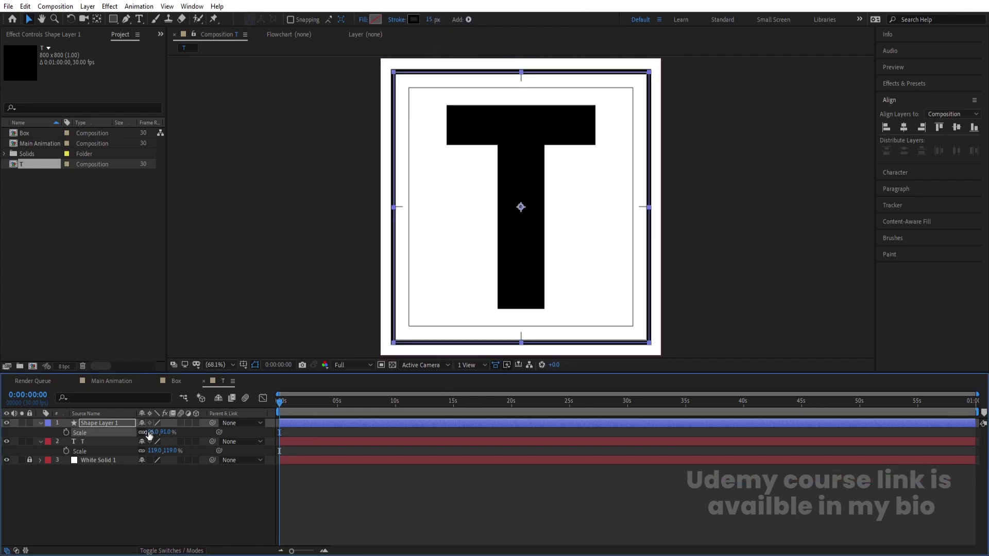
pyautogui.click(153, 432)
pyautogui.write('9')
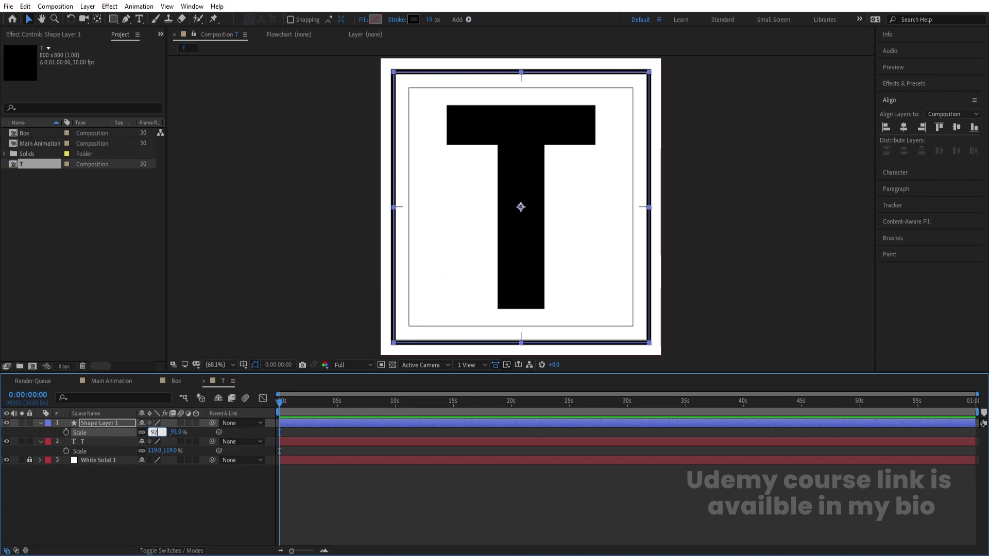
pyautogui.write('2')
pyautogui.press('Return')
pyautogui.click(178, 509)
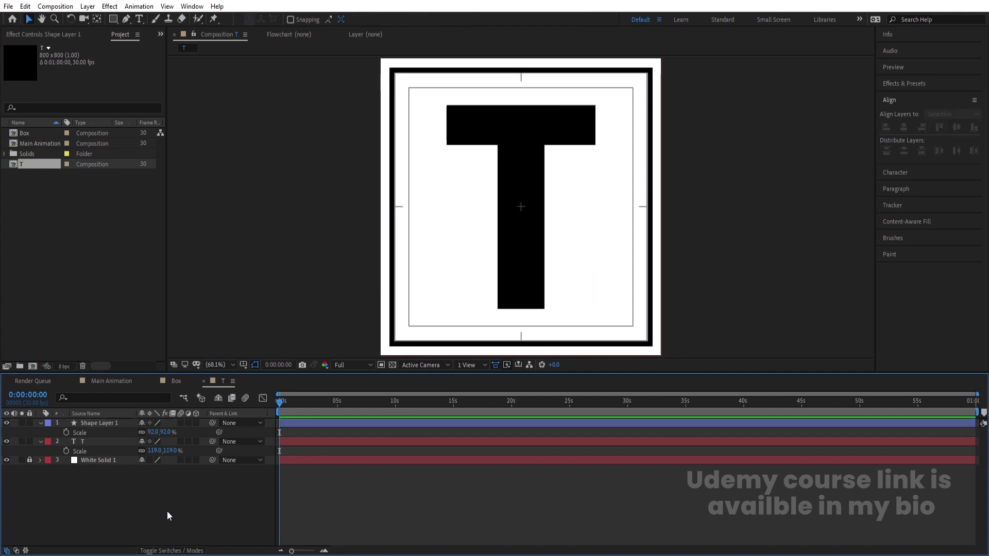
# Step: Duplicate the rectangle frame layer and scale the copy to about 78% as an inner frame
pyautogui.click(93, 426)
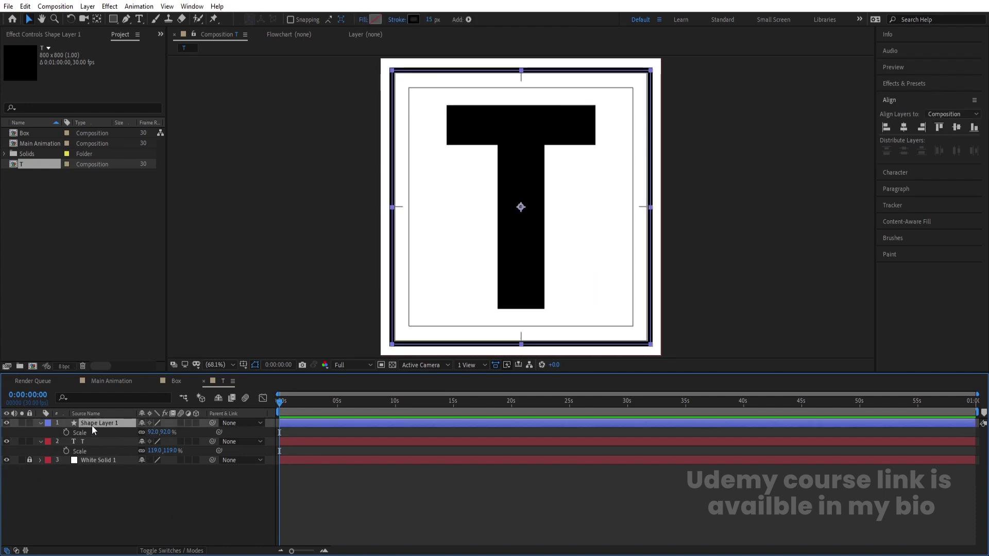
pyautogui.hotkey('ctrl', 'd')
pyautogui.press('s')
pyautogui.moveTo(154, 431); pyautogui.dragTo(146, 431)
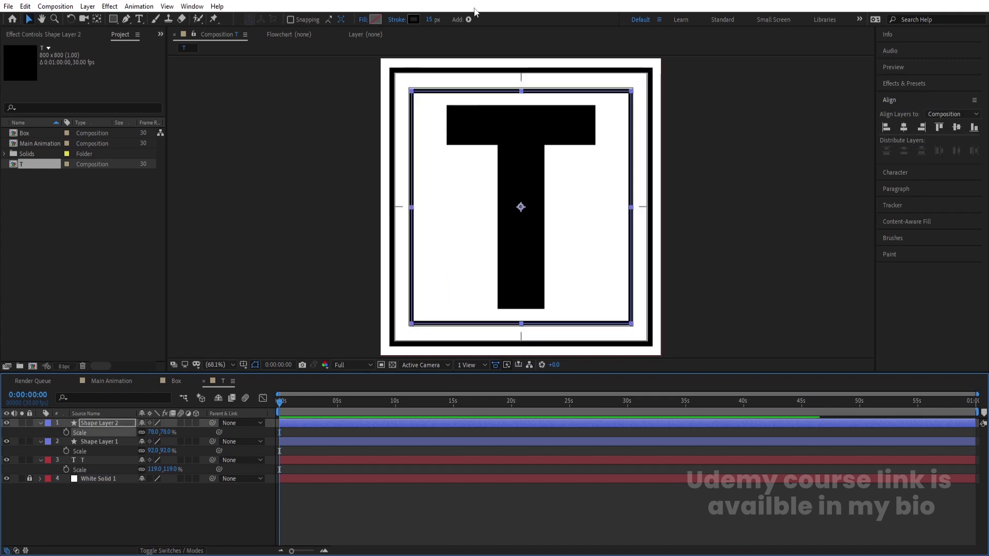
# Step: Set the inner frame's stroke width to 5 px and deselect the layer
pyautogui.click(432, 19)
pyautogui.write('5')
pyautogui.press('Return')
pyautogui.click(207, 511)
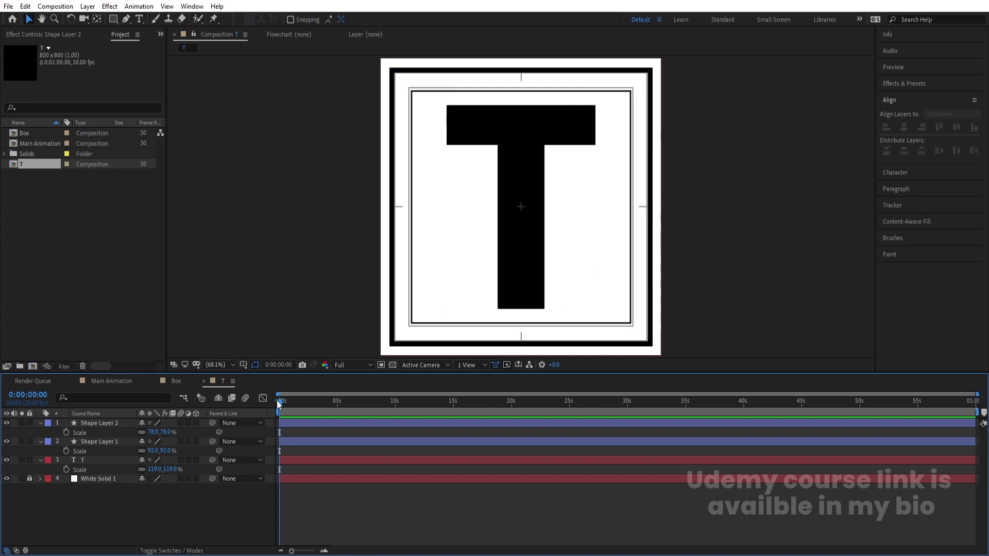
# Step: Hide the title/action safe guides and briefly preview the T composition
pyautogui.click(243, 365)
pyautogui.click(278, 378)
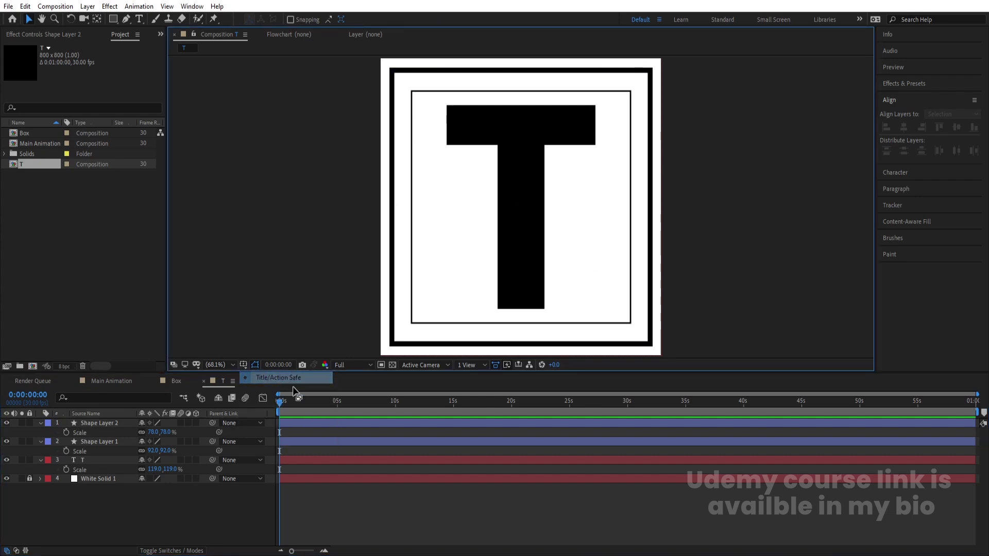
pyautogui.press('space')
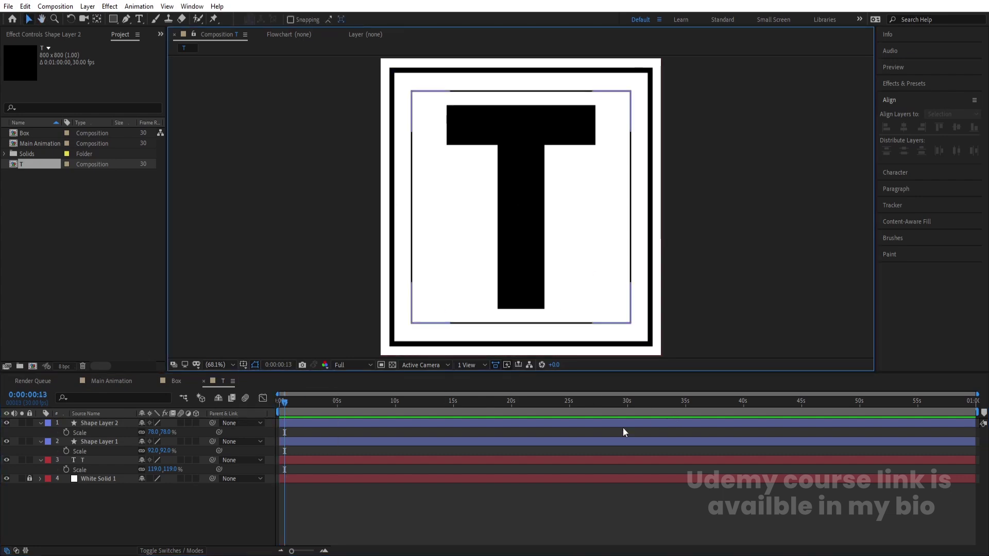
# Step: Add the T composition as a layer in the Box composition and scale it to 31%
pyautogui.click(177, 381)
pyautogui.moveTo(28, 166); pyautogui.dragTo(125, 428)
pyautogui.press('s')
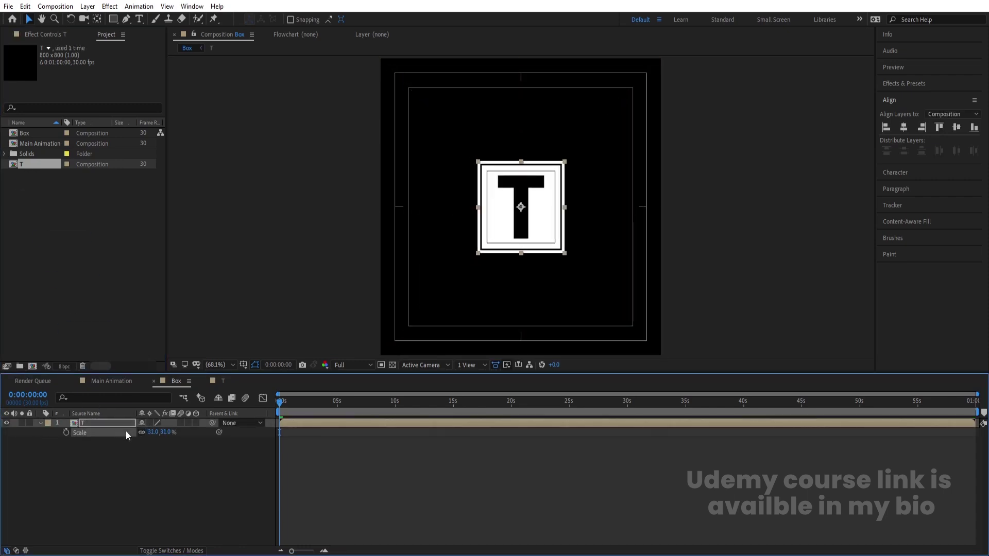
pyautogui.click(118, 450)
# Step: Duplicate the T layer three times and place the copies edge to edge in a row, one left and two right of the centre face
pyautogui.click(95, 422)
pyautogui.hotkey('ctrl', 'd')
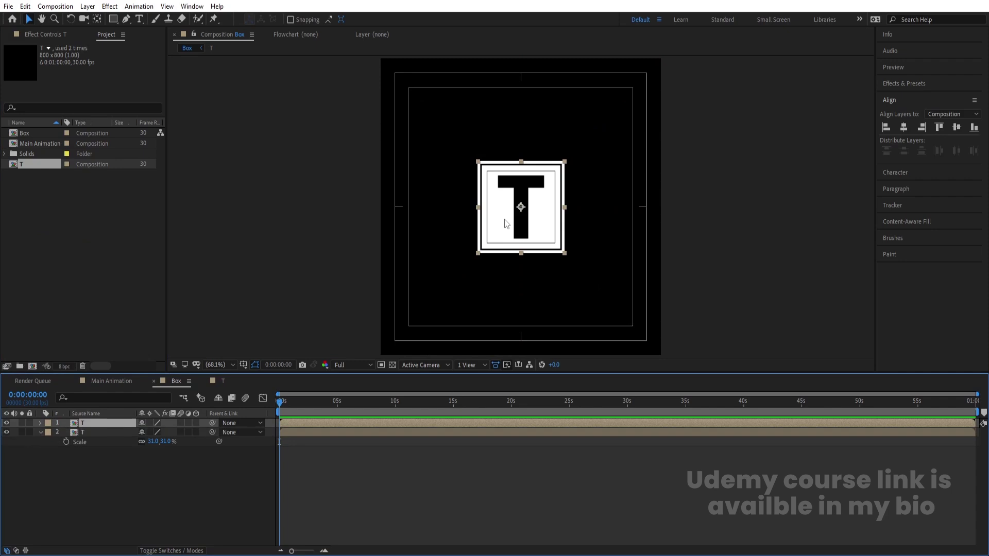
pyautogui.moveTo(564, 209); pyautogui.dragTo(478, 209)
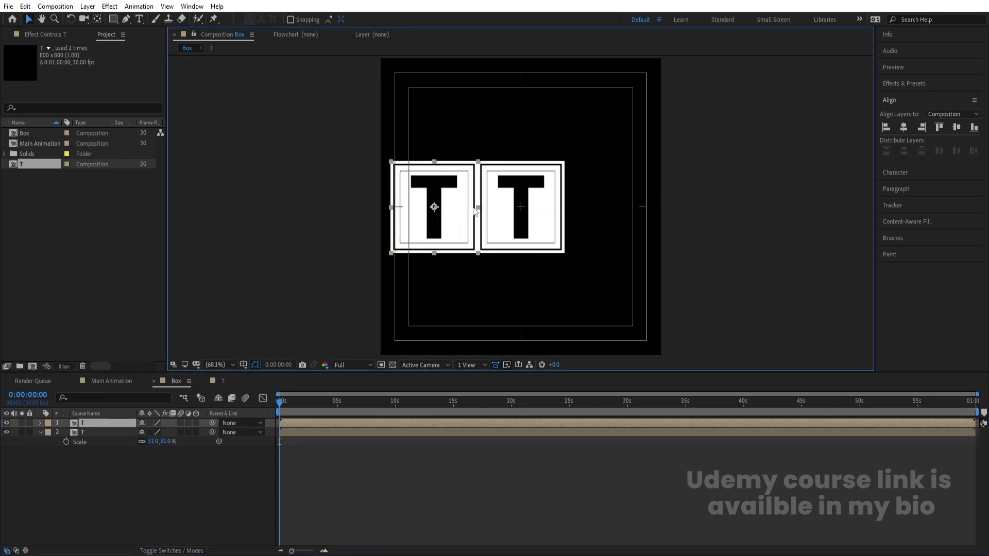
pyautogui.click(502, 214)
pyautogui.hotkey('ctrl', 'd')
pyautogui.moveTo(490, 215); pyautogui.dragTo(577, 214)
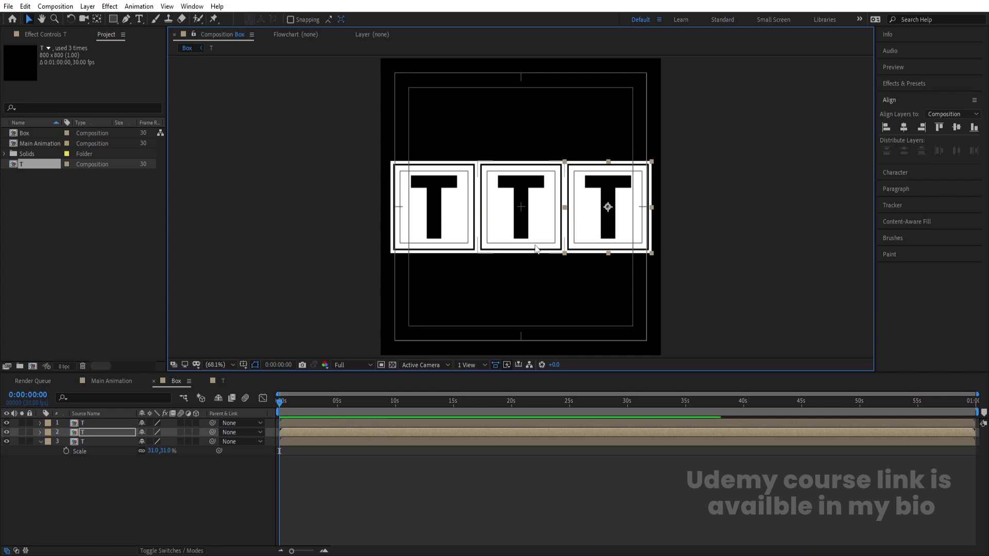
pyautogui.hotkey('ctrl', 'd')
pyautogui.moveTo(574, 216); pyautogui.dragTo(661, 216)
# Step: Duplicate the centre T face twice and place one copy directly above it and one directly below it
pyautogui.click(546, 230)
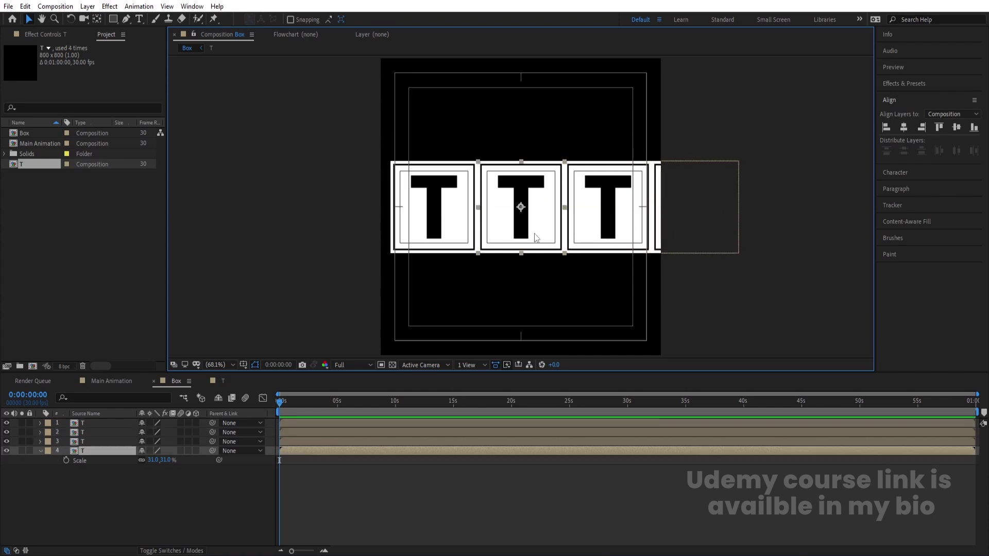
pyautogui.hotkey('ctrl', 'd')
pyautogui.moveTo(529, 251); pyautogui.dragTo(525, 271)
pyautogui.click(533, 207)
pyautogui.hotkey('ctrl', 'd')
pyautogui.click(613, 291)
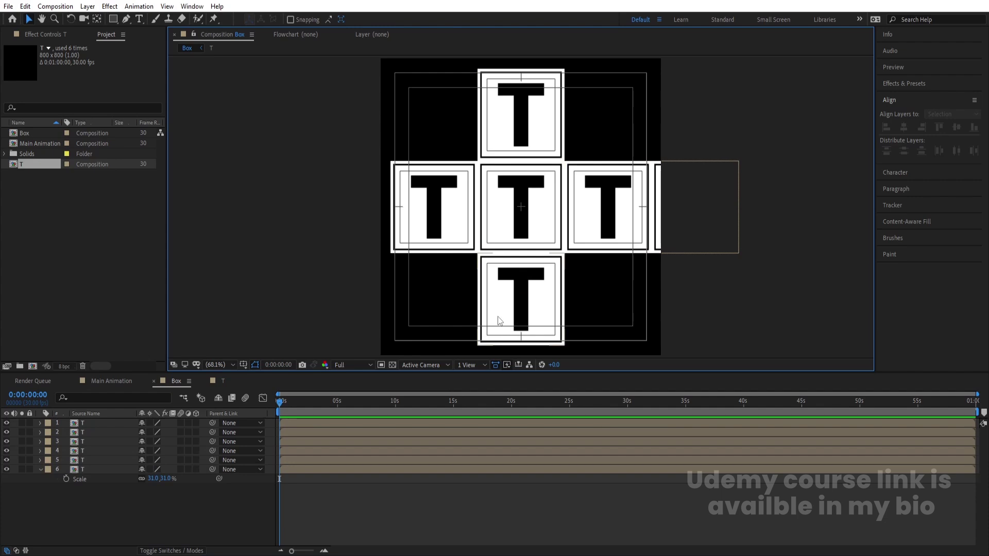
# Step: Move the anchor points of the left and upper T faces onto the edges they share with the centre face
pyautogui.click(434, 206)
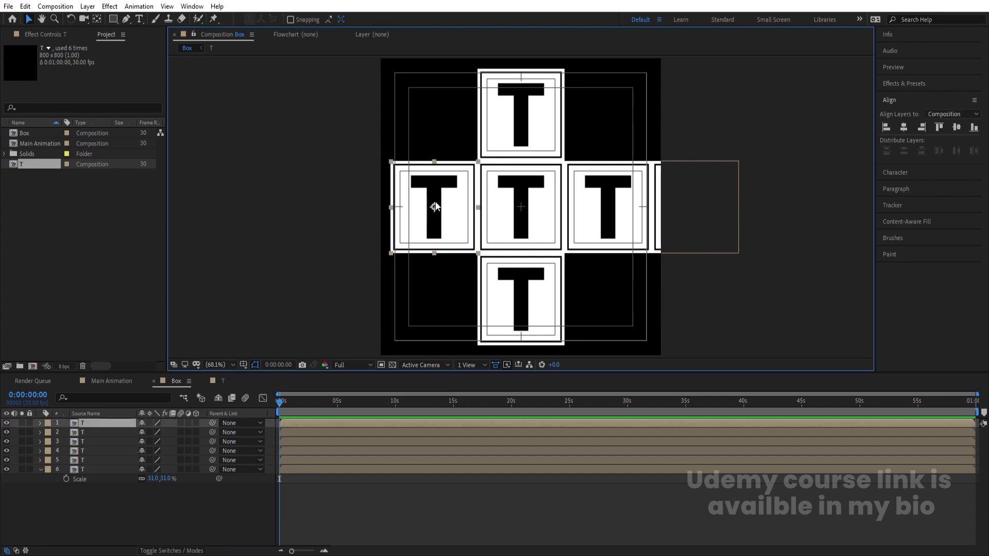
pyautogui.press('y')
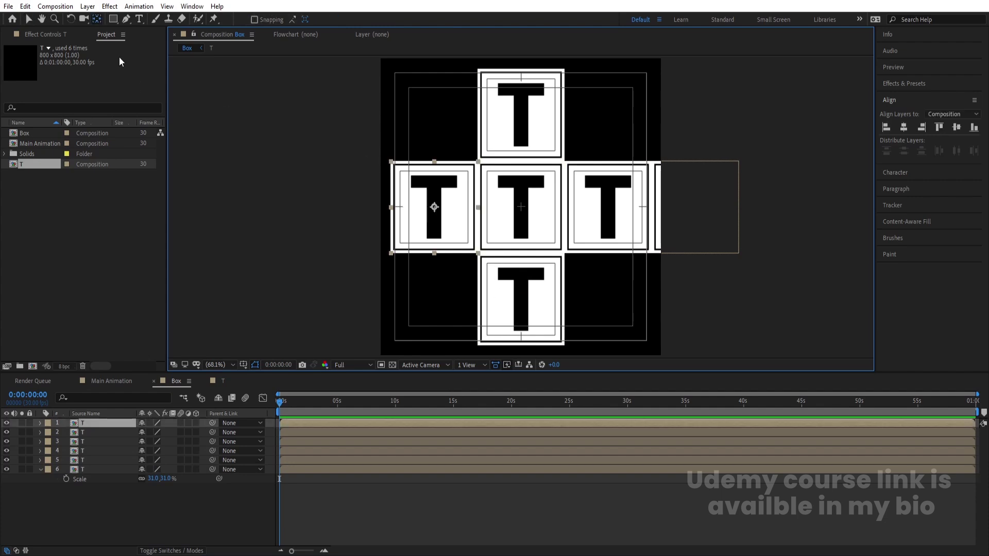
pyautogui.moveTo(445, 212); pyautogui.dragTo(478, 209)
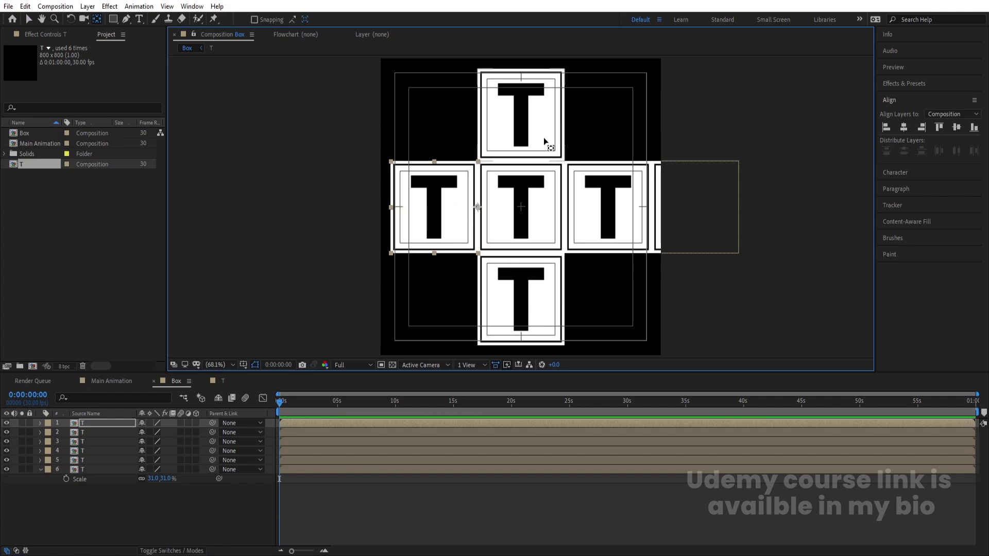
pyautogui.click(521, 116)
pyautogui.moveTo(522, 117); pyautogui.dragTo(521, 207)
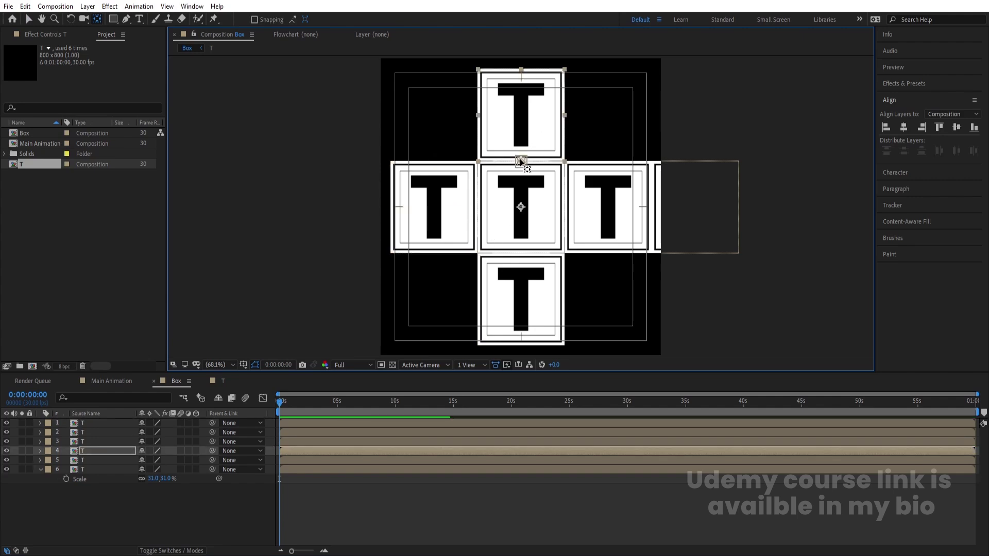
# Step: Move the anchor points of the two right-hand faces to their left edges and the lower face's anchor point to its top edge
pyautogui.click(605, 225)
pyautogui.moveTo(607, 206); pyautogui.dragTo(566, 207)
pyautogui.click(686, 214)
pyautogui.moveTo(696, 207); pyautogui.dragTo(652, 208)
pyautogui.click(490, 314)
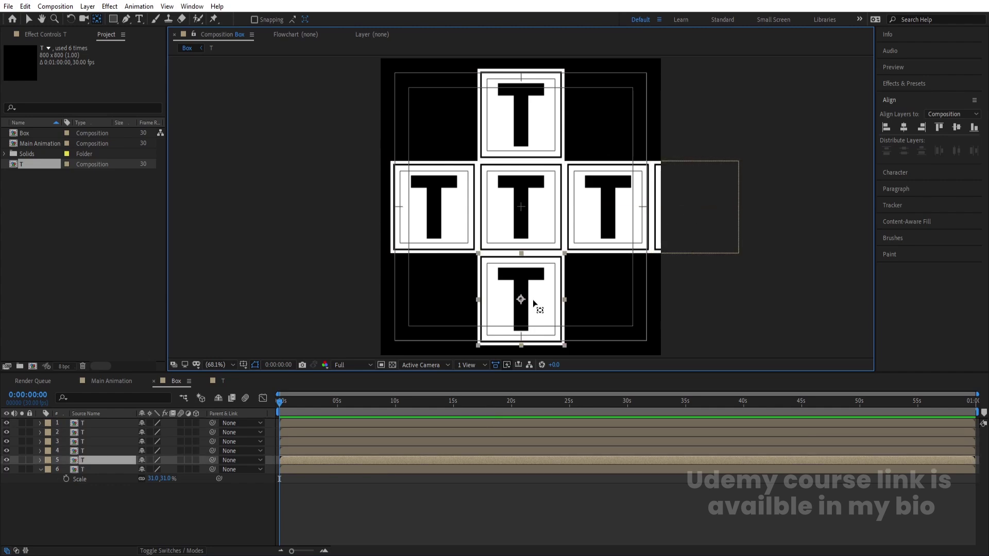
pyautogui.moveTo(521, 302); pyautogui.dragTo(518, 261)
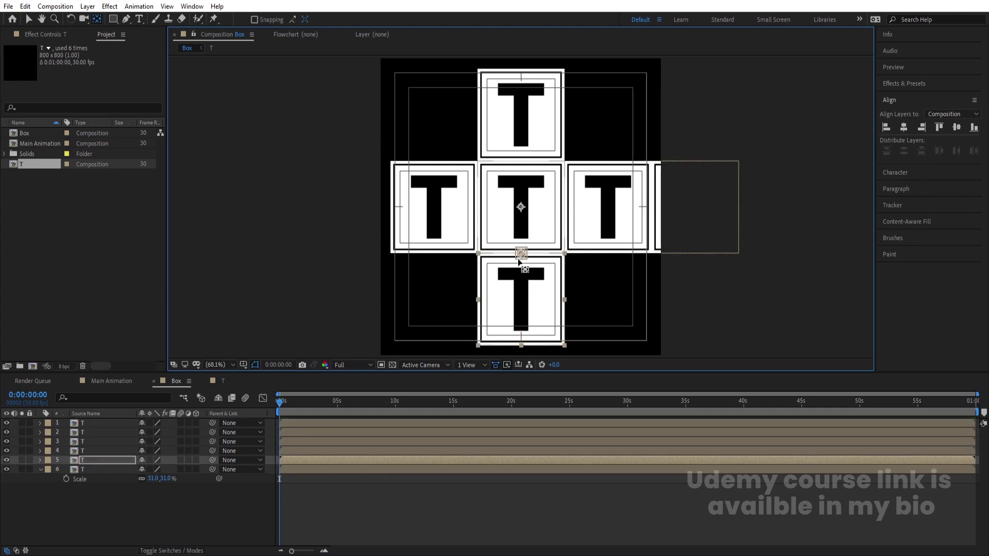
pyautogui.click(164, 517)
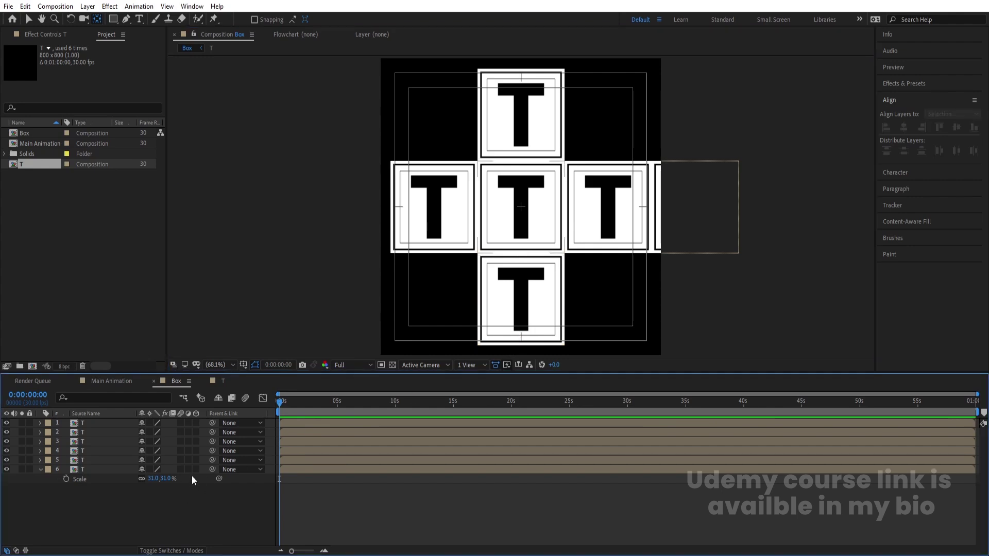
# Step: Parent the far-right T face to the T face beside it, layer 3
pyautogui.click(688, 199)
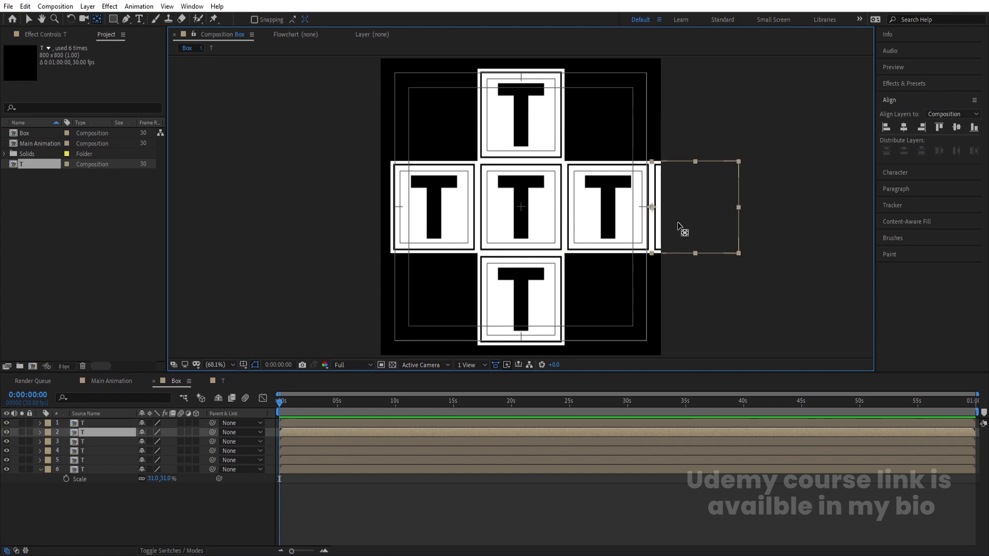
pyautogui.moveTo(213, 433); pyautogui.dragTo(113, 439)
pyautogui.click(112, 439)
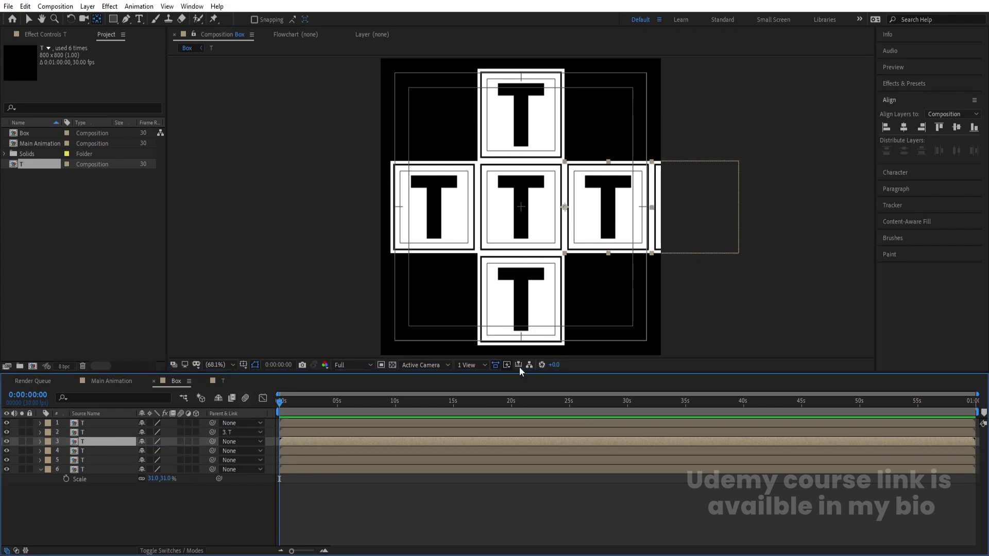
# Step: Make all six T layers 3D layers and collapse the revealed layer properties
pyautogui.hotkey('ctrl', 'a')
pyautogui.click(196, 470)
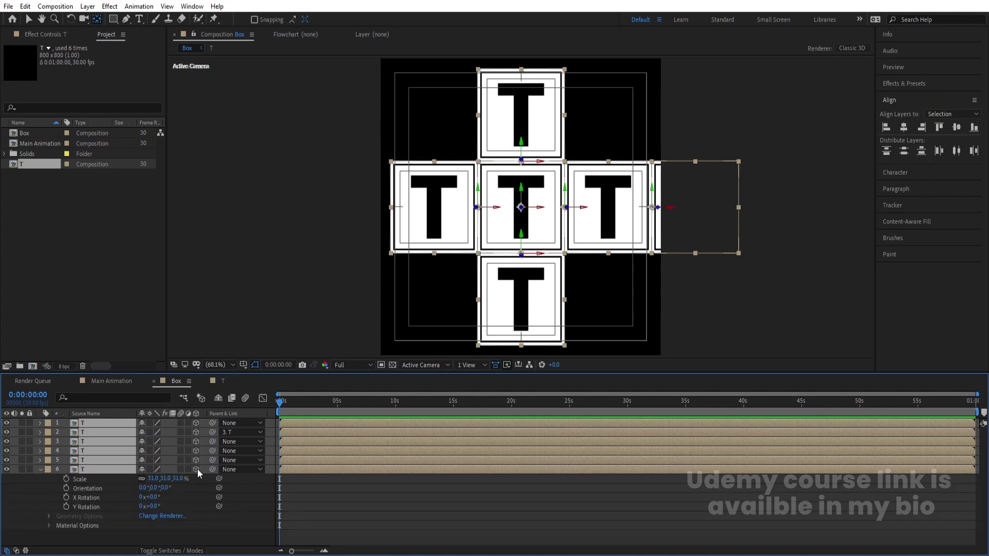
pyautogui.click(326, 496)
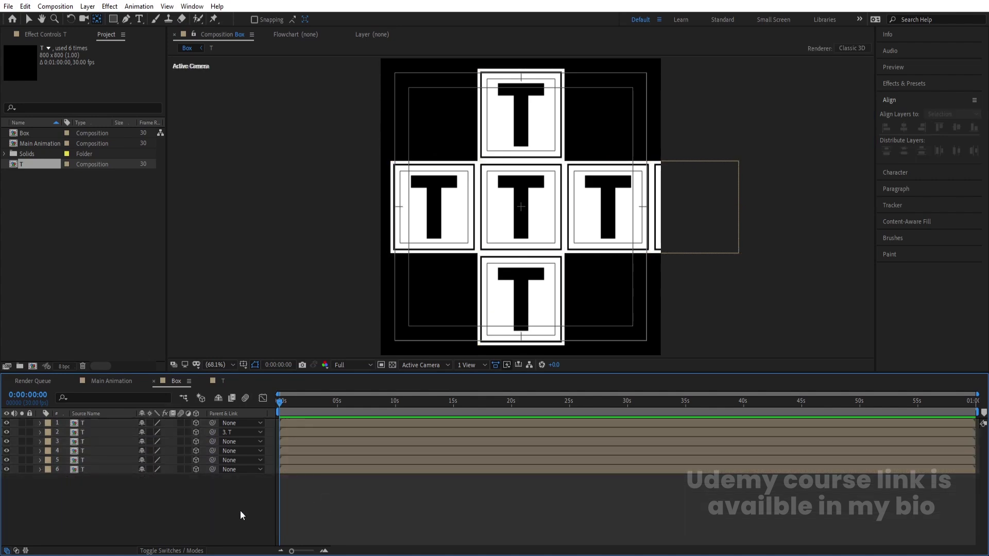
# Step: Fold the face right of centre back by setting its Y Rotation to -90°
pyautogui.press('v')
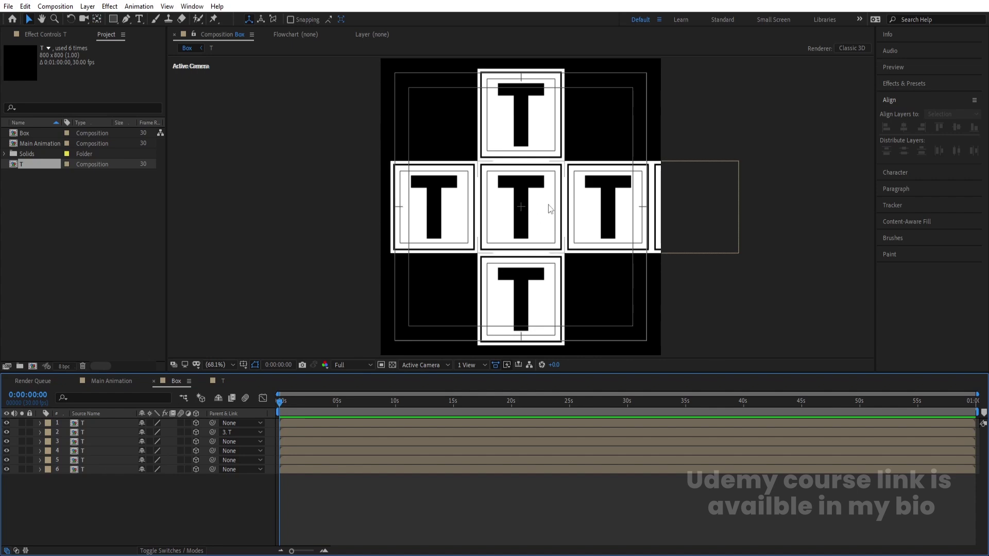
pyautogui.click(593, 232)
pyautogui.press('r')
pyautogui.moveTo(155, 468); pyautogui.dragTo(156, 469)
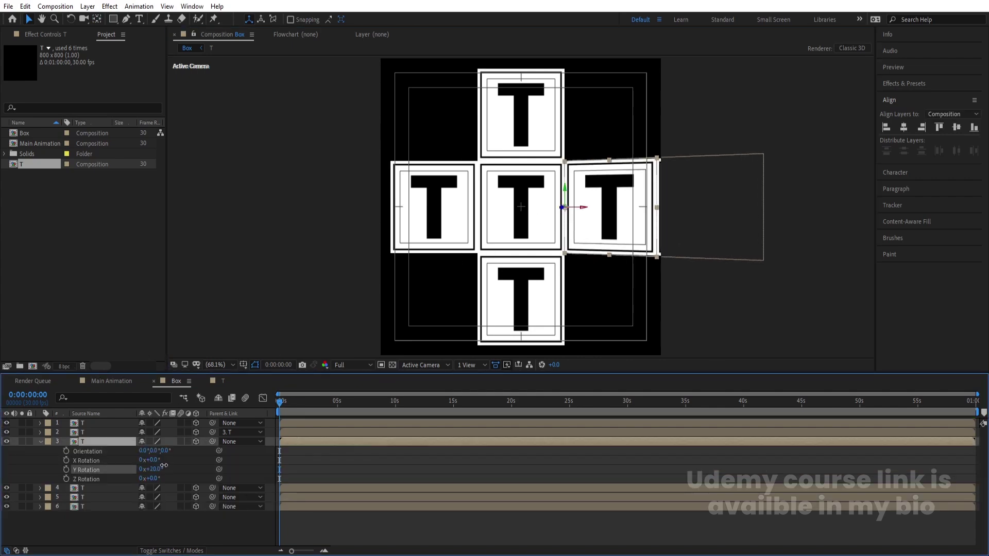
pyautogui.click(158, 469)
pyautogui.write('-90')
pyautogui.press('Return')
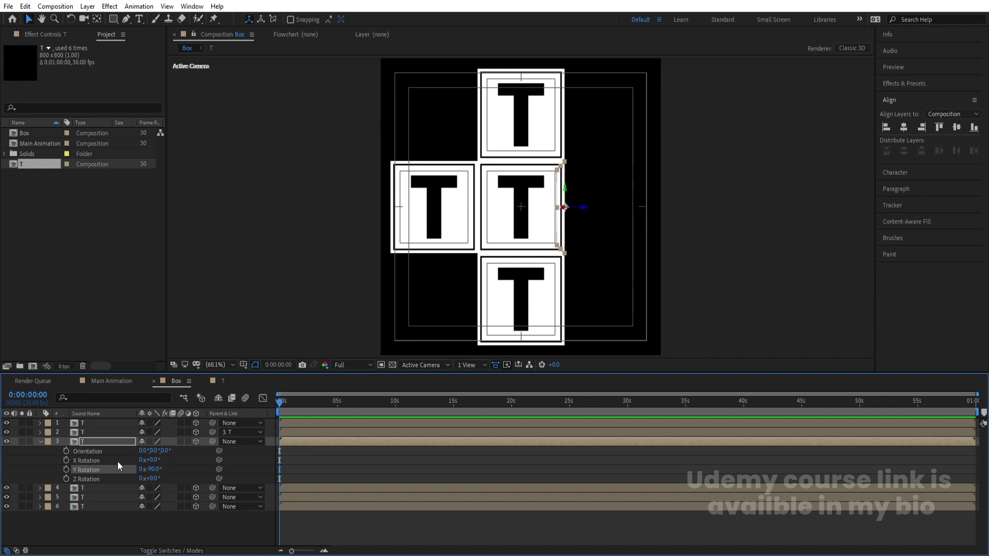
# Step: Set the Y Rotation of the parented far-right face, layer 2, to -90° to form the back of the box
pyautogui.click(91, 434)
pyautogui.press('r')
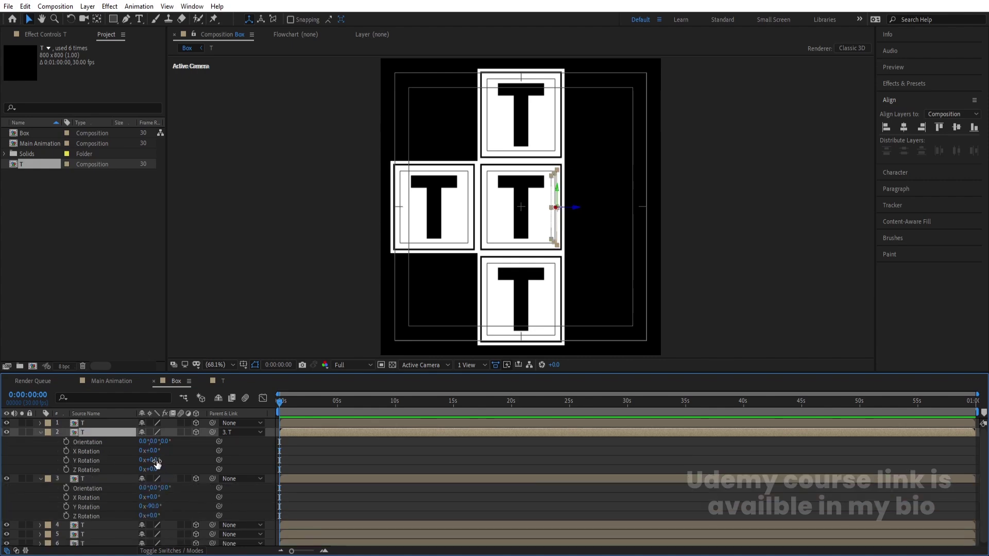
pyautogui.click(153, 459)
pyautogui.write('-90')
pyautogui.press('Return')
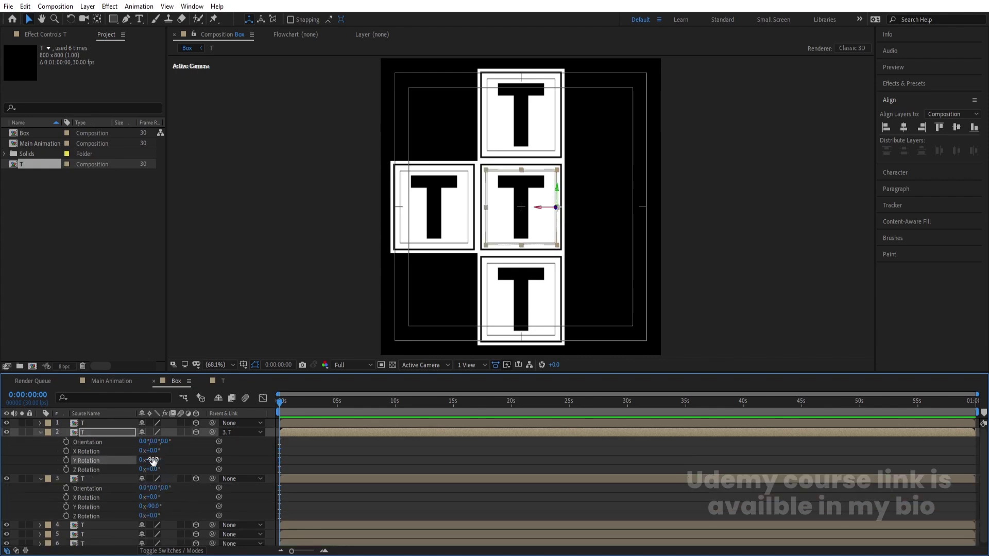
# Step: Fold the upper T face back by setting its X Rotation to -90°
pyautogui.click(536, 116)
pyautogui.press('r')
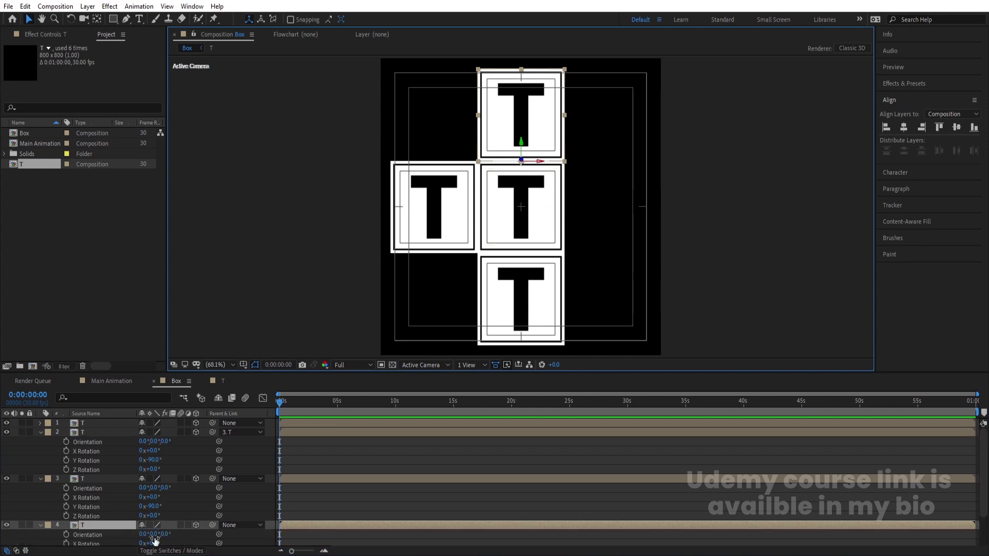
pyautogui.moveTo(984, 450); pyautogui.dragTo(984, 480)
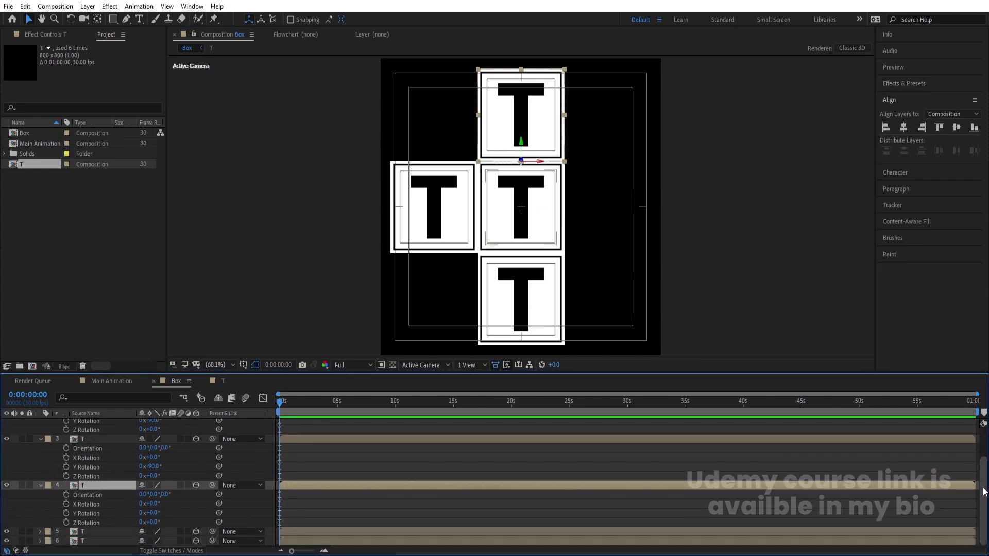
pyautogui.moveTo(158, 506); pyautogui.dragTo(155, 504)
pyautogui.click(155, 504)
pyautogui.write('-90')
pyautogui.press('Return')
pyautogui.hotkey('ctrl', 'Down')
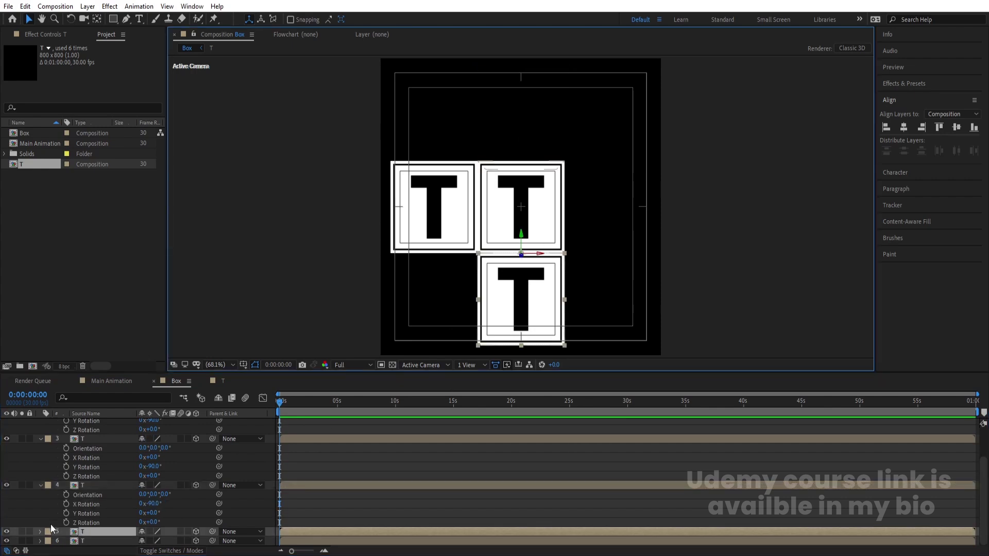
pyautogui.press('t')
pyautogui.scroll(1, 163, 538)
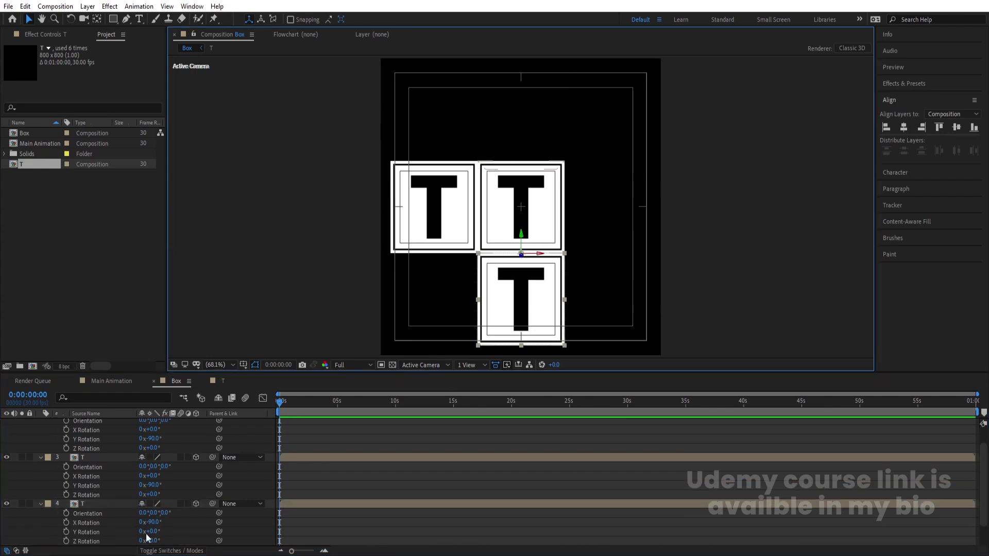
pyautogui.click(153, 523)
pyautogui.click(194, 524)
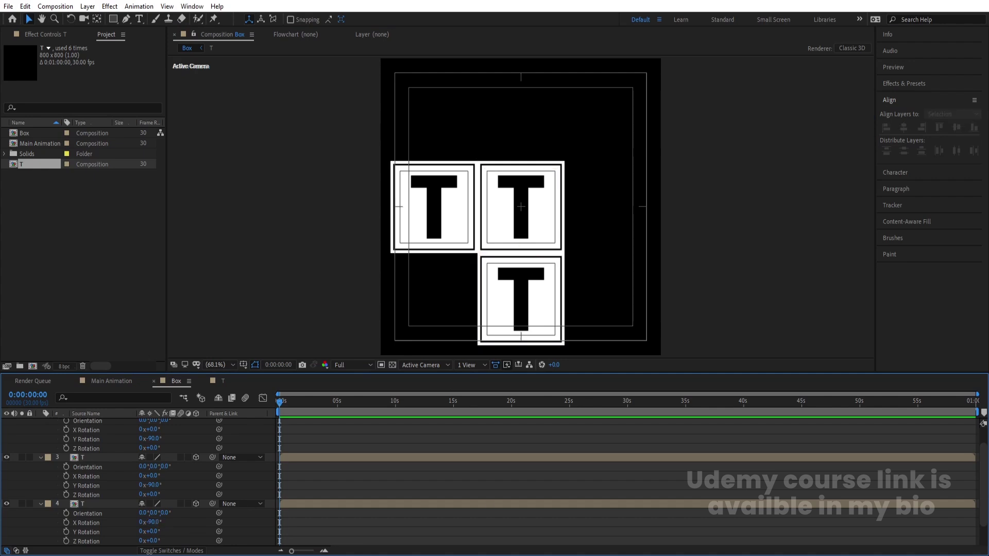
pyautogui.scroll(-2, 247, 517)
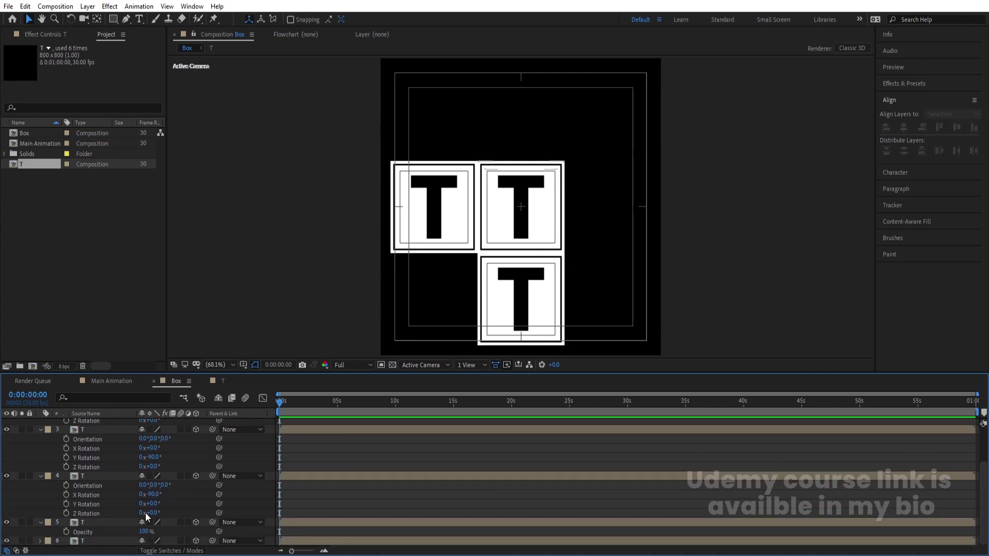
# Step: Fold the lower T face back by setting its X Rotation to 90°
pyautogui.click(95, 523)
pyautogui.press('r')
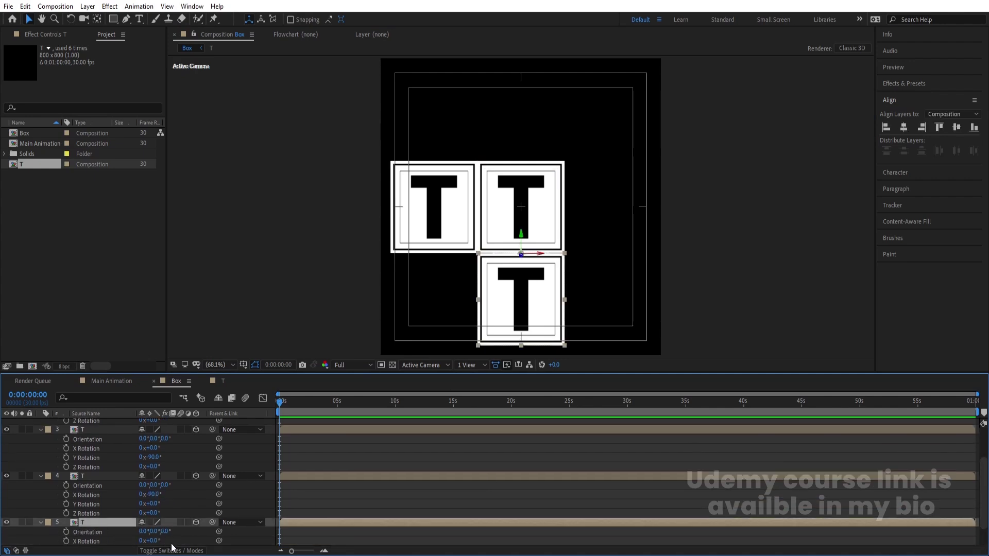
pyautogui.scroll(-1, 170, 541)
pyautogui.click(154, 512)
pyautogui.write('90')
pyautogui.press('Return')
# Step: Fold the left T face back by setting its Y Rotation to 90°, and collapse all the layer properties
pyautogui.click(413, 206)
pyautogui.scroll(6, 199, 459)
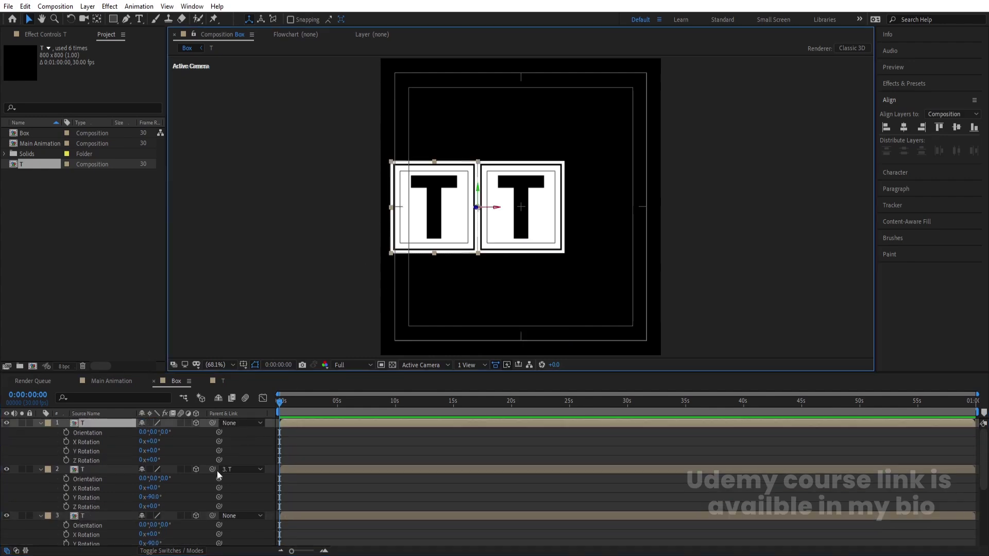
pyautogui.moveTo(151, 451); pyautogui.dragTo(161, 451)
pyautogui.click(153, 450)
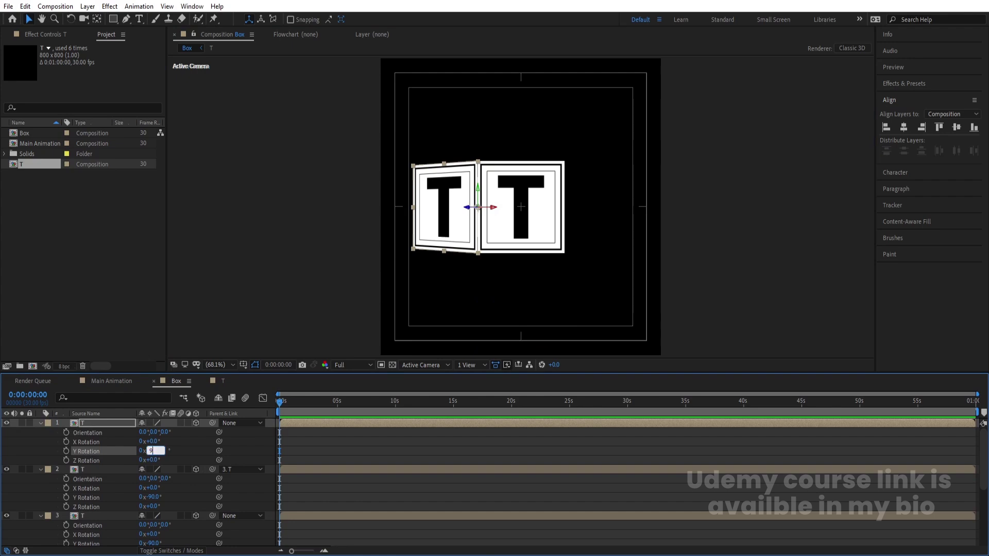
pyautogui.write('90')
pyautogui.press('Return')
pyautogui.click(335, 434)
pyautogui.hotkey('ctrl', '`')
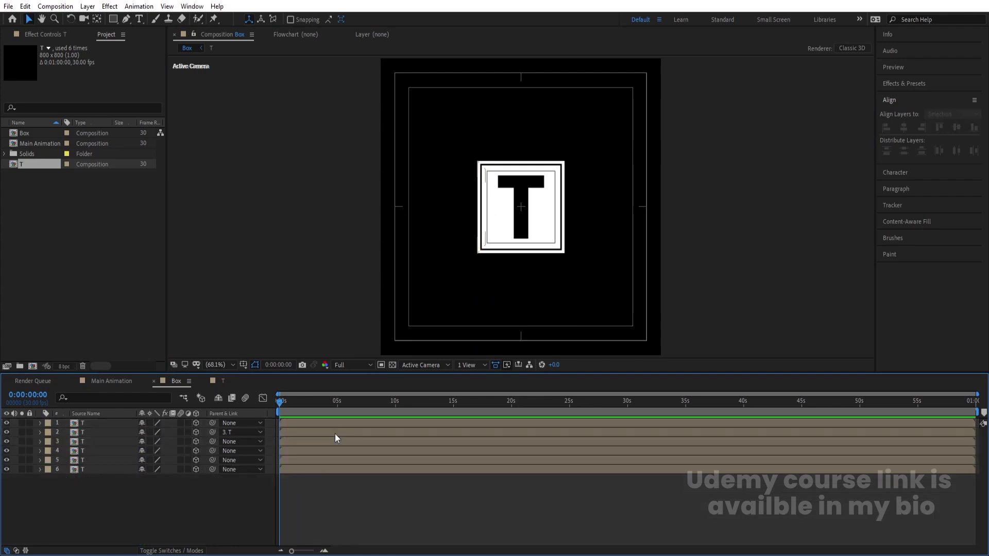
# Step: Remove the parent link from T layer 2 so that all six faces are independent
pyautogui.click(233, 433)
pyautogui.click(250, 445)
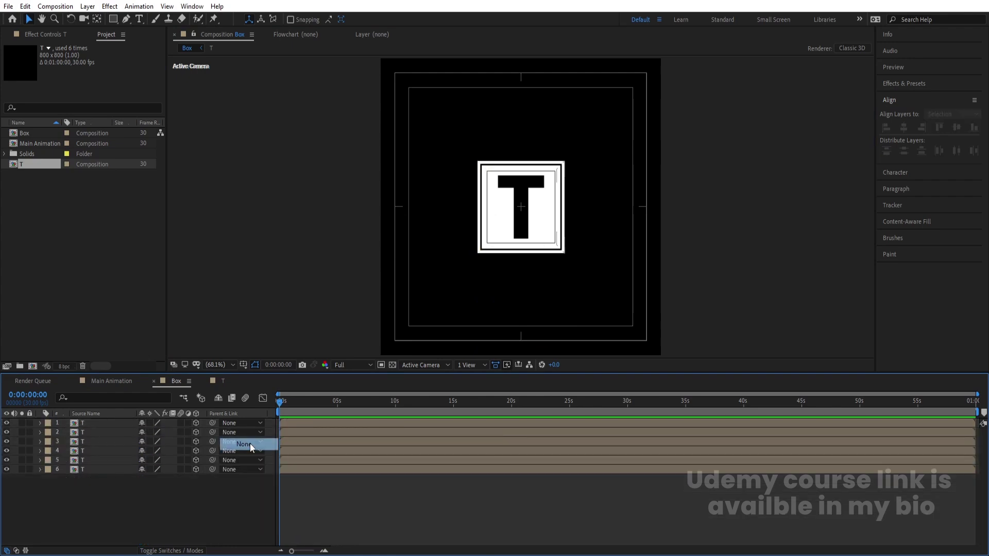
pyautogui.hotkey('ctrl', 'a')
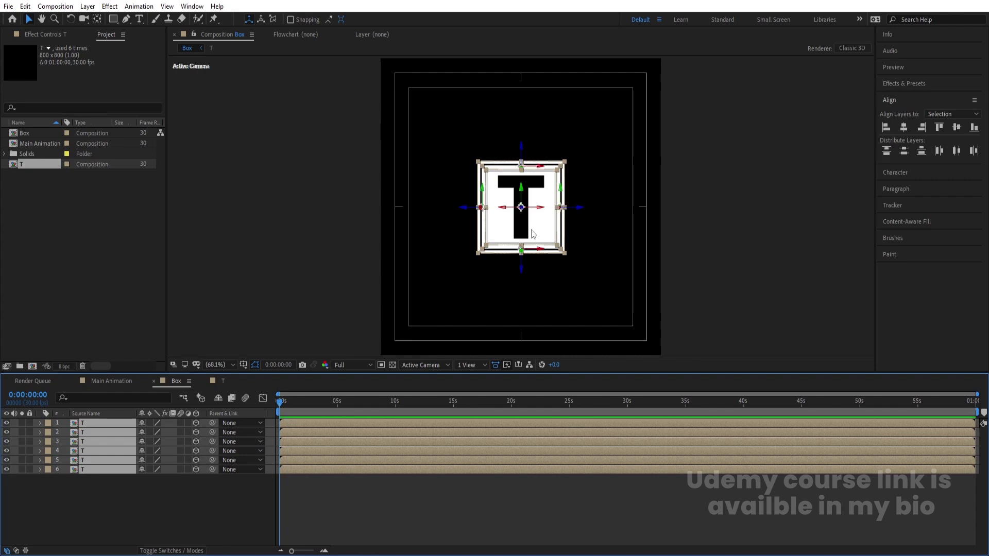
pyautogui.click(120, 490)
# Step: Add a null object, make it a 3D layer, and move it along Z to the box's centre in the Left view
pyautogui.click(435, 364)
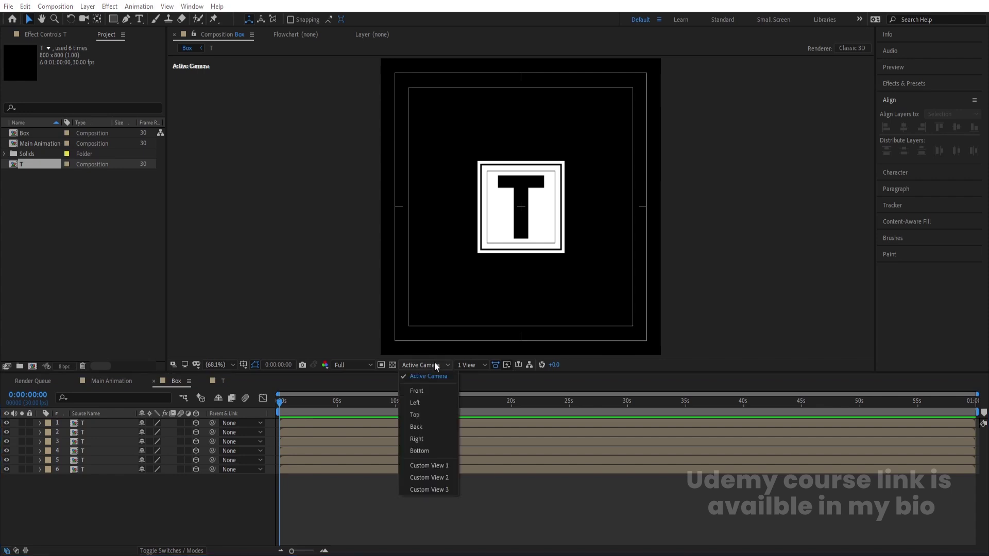
pyautogui.click(418, 403)
pyautogui.rightClick(134, 387)
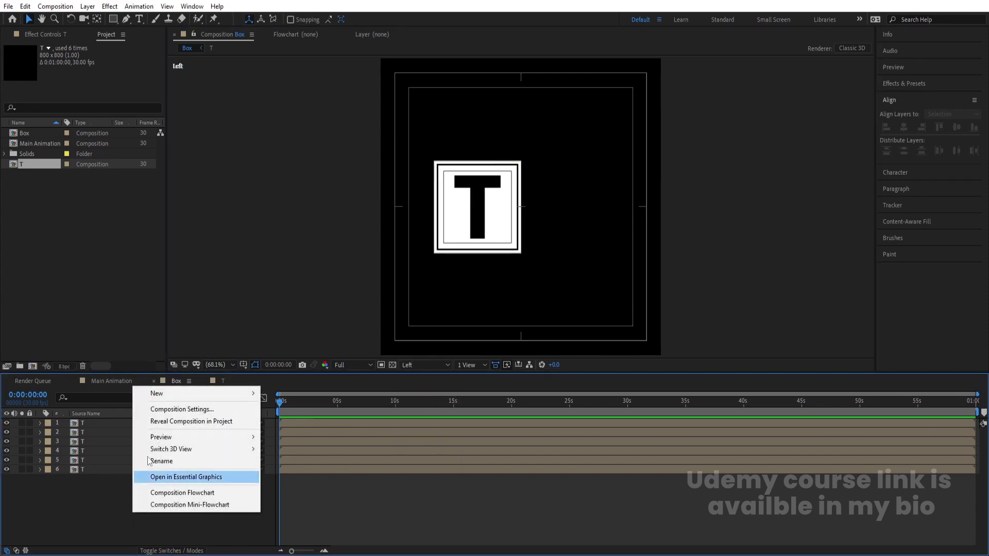
pyautogui.moveTo(158, 399)
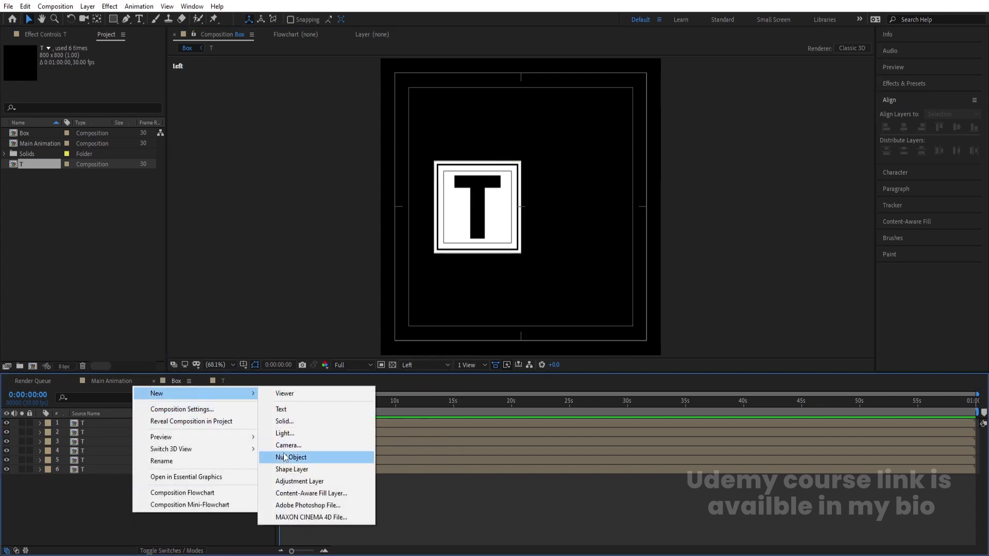
pyautogui.click(285, 457)
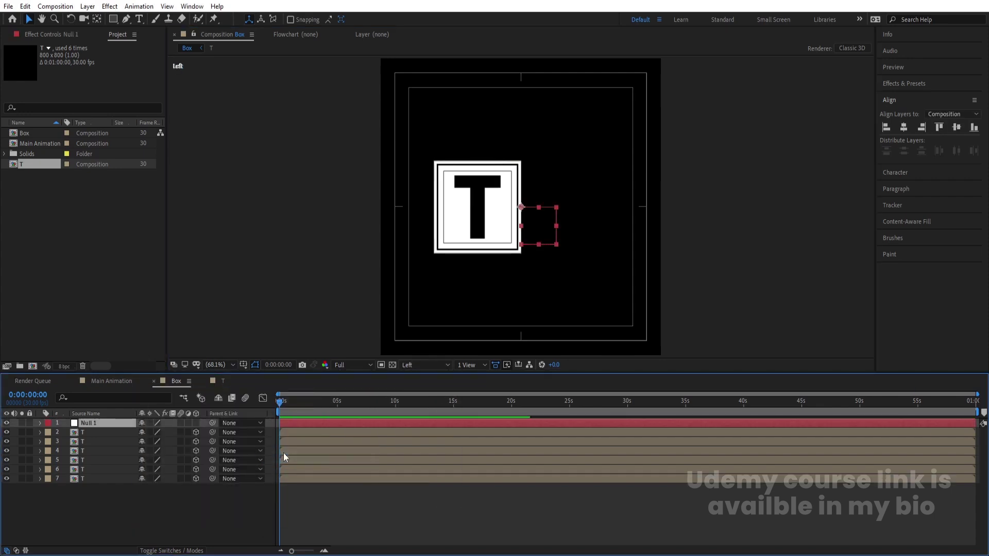
pyautogui.click(196, 424)
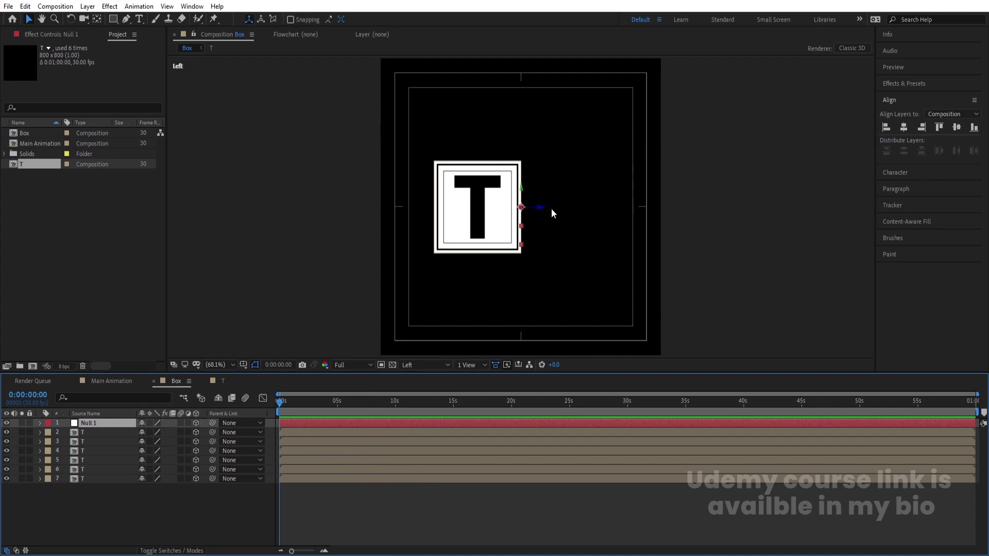
pyautogui.moveTo(545, 208); pyautogui.dragTo(499, 212)
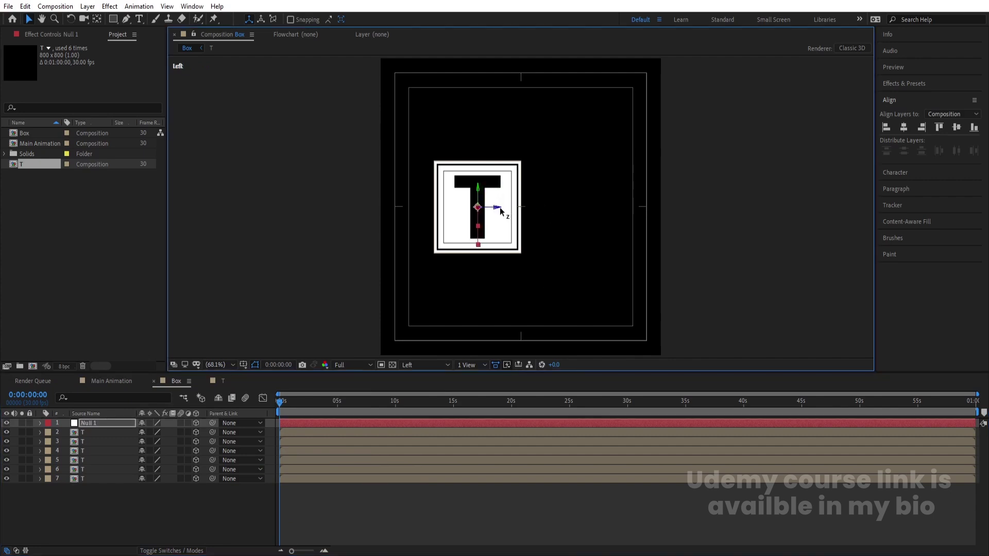
# Step: Parent the six T layers to Null 1 and set the null's Scale to 192%
pyautogui.click(84, 432)
pyautogui.moveTo(92, 486); pyautogui.dragTo(184, 420)
pyautogui.click(122, 426)
pyautogui.press('s')
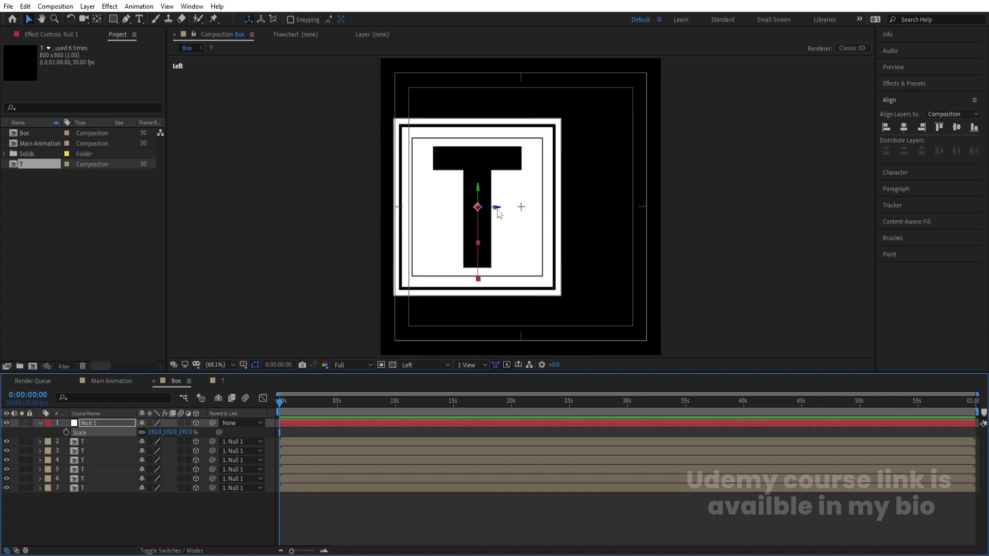
# Step: Move Null 1 along Z to centre the box in the composition, and return to the Active Camera view
pyautogui.moveTo(494, 208); pyautogui.dragTo(536, 209)
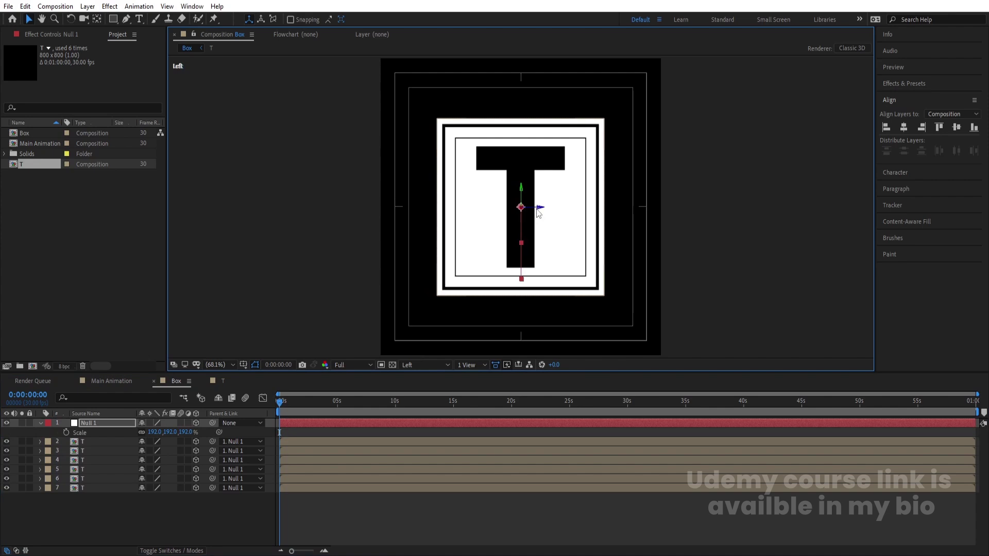
pyautogui.click(451, 365)
pyautogui.click(430, 379)
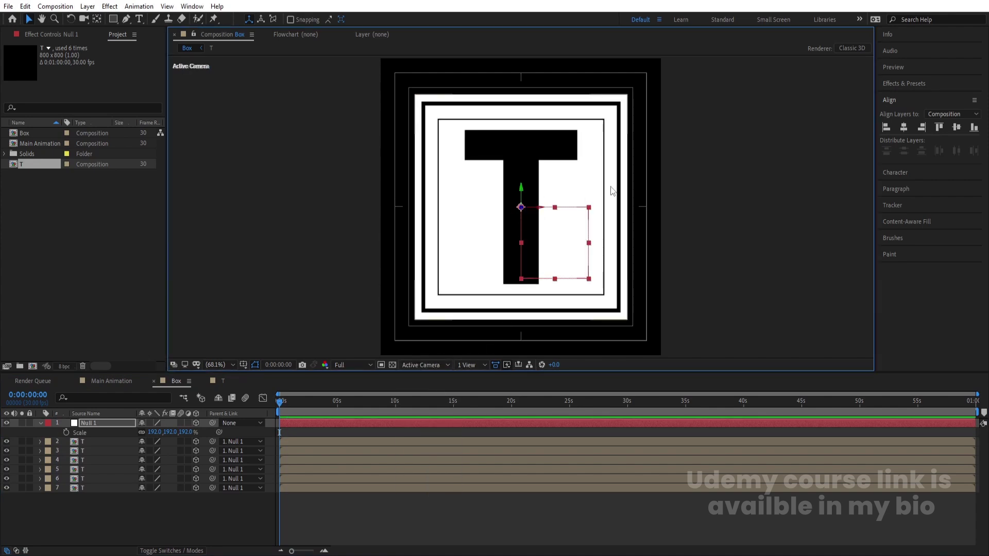
# Step: Reveal Null 1's rotation properties and keyframe its X Rotation at 0° at the start of the timeline
pyautogui.click(119, 424)
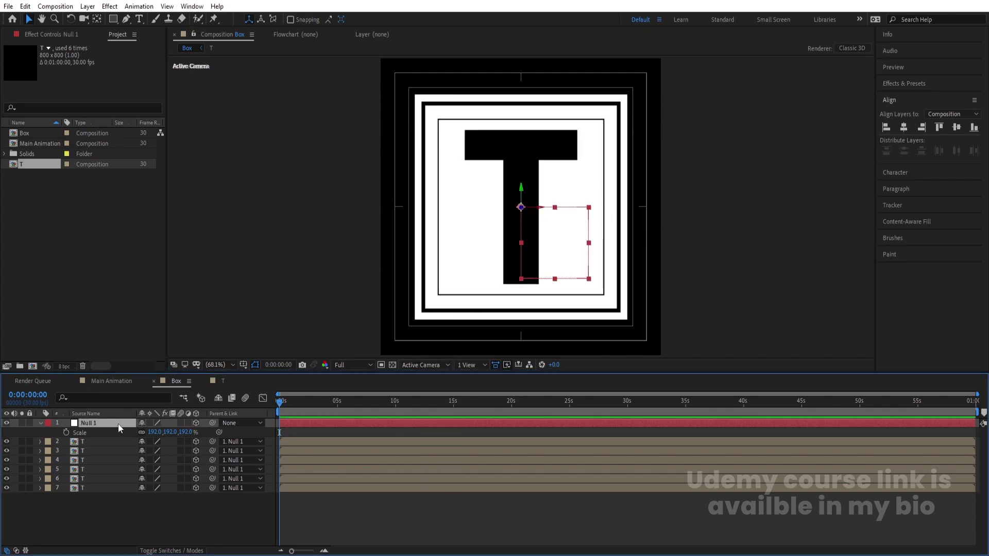
pyautogui.press('r')
pyautogui.moveTo(154, 451)
pyautogui.mouseDown()
pyautogui.moveTo(73, 448)
pyautogui.moveTo(149, 456)
pyautogui.moveTo(135, 460)
pyautogui.moveTo(225, 428)
pyautogui.moveTo(166, 442)
pyautogui.mouseUp()
pyautogui.click(154, 441)
pyautogui.write('0')
pyautogui.press('Return')
pyautogui.click(66, 442)
# Step: Set Null 1's X Rotation to 180° at 1 second
pyautogui.scroll(4, 385, 422)
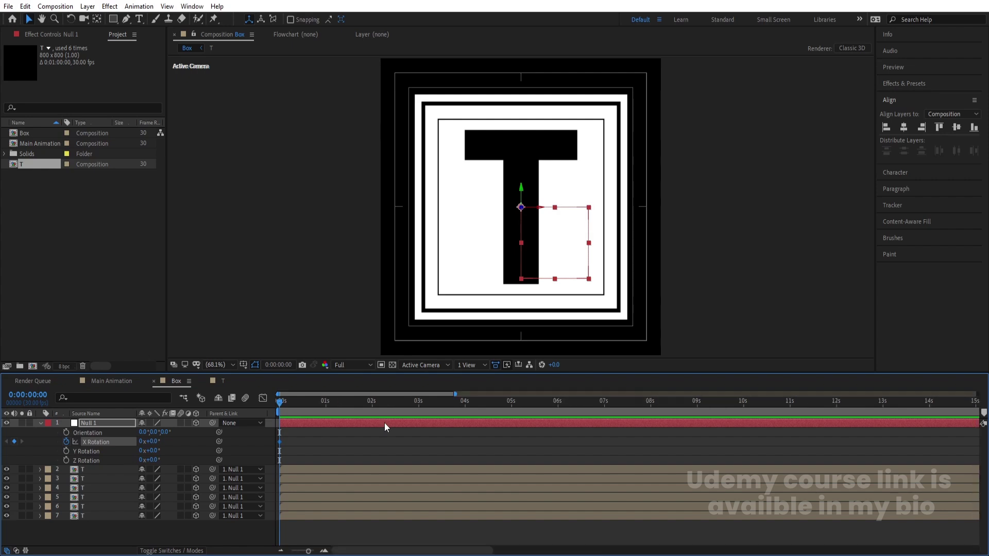
pyautogui.click(326, 402)
pyautogui.click(155, 442)
pyautogui.write('18')
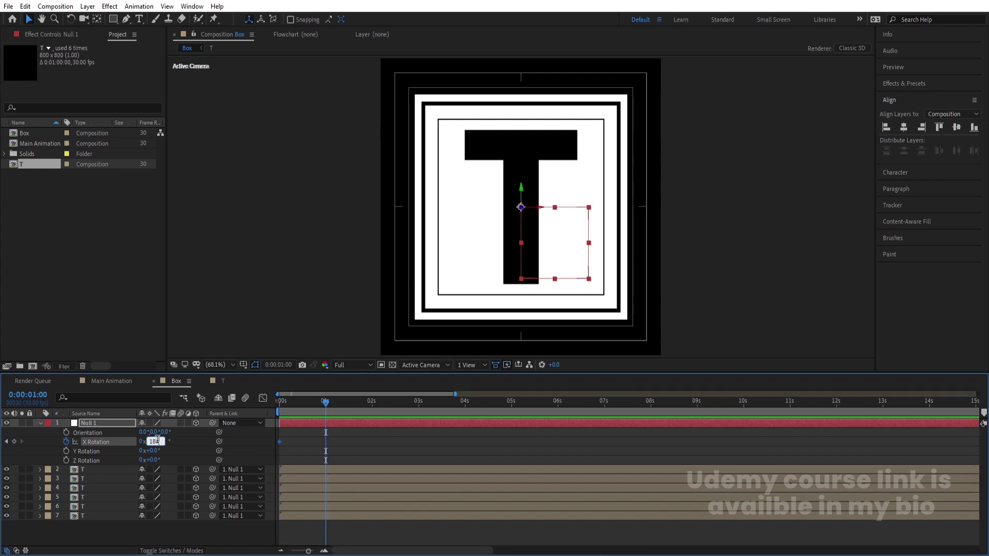
pyautogui.write('0')
pyautogui.press('Return')
pyautogui.click(355, 436)
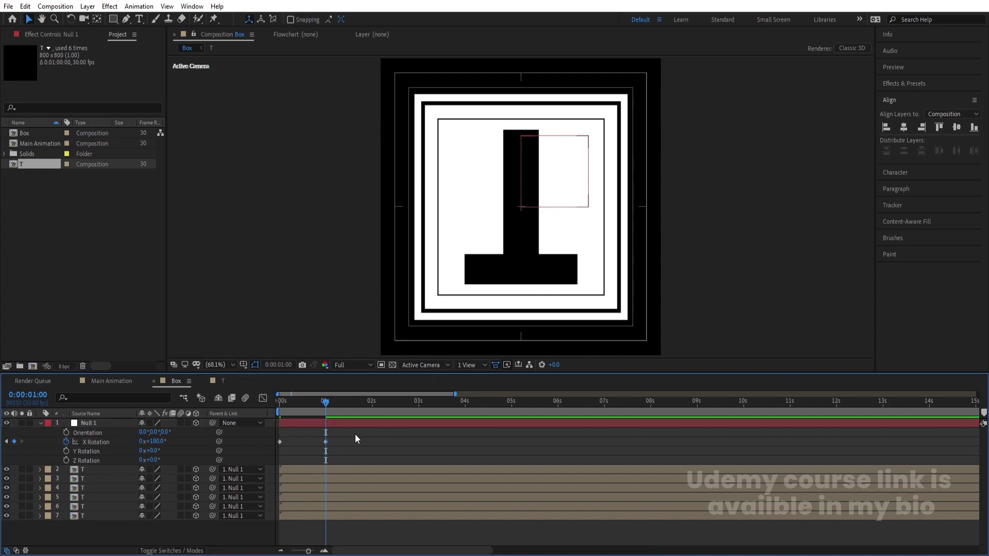
# Step: Add a hold X Rotation keyframe with the same value at 2 seconds and set the rotation to 360° at 3 seconds
pyautogui.click(372, 404)
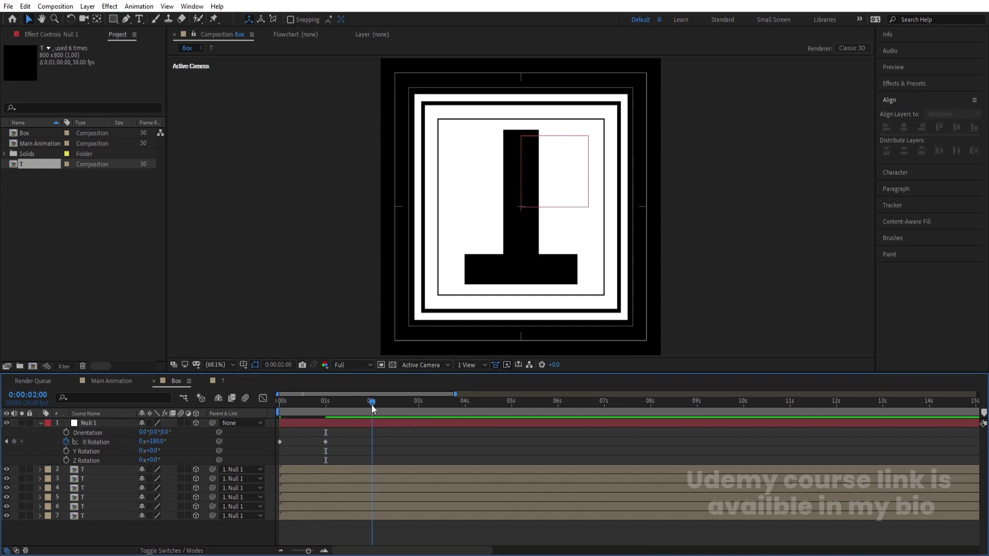
pyautogui.click(14, 441)
pyautogui.click(419, 401)
pyautogui.click(157, 442)
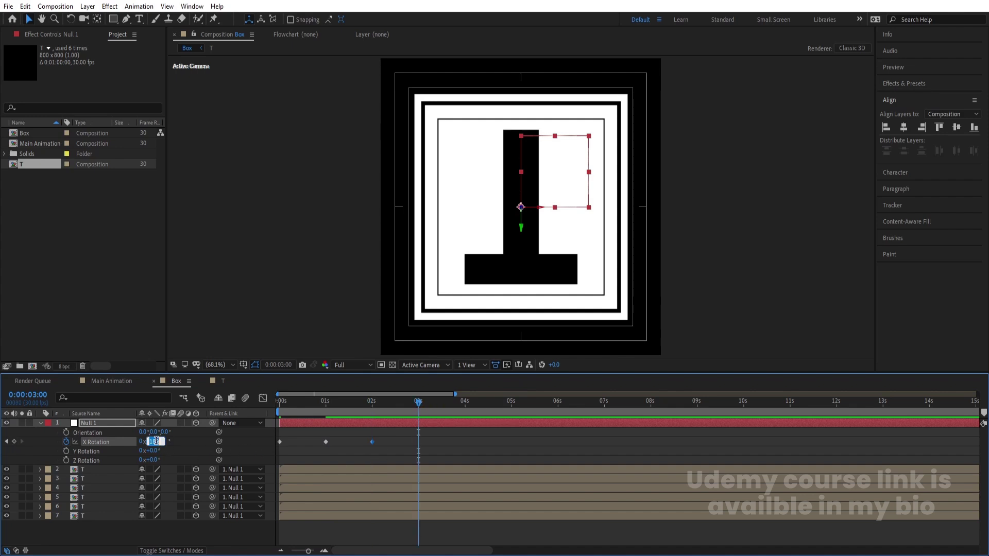
pyautogui.write('360')
pyautogui.press('Return')
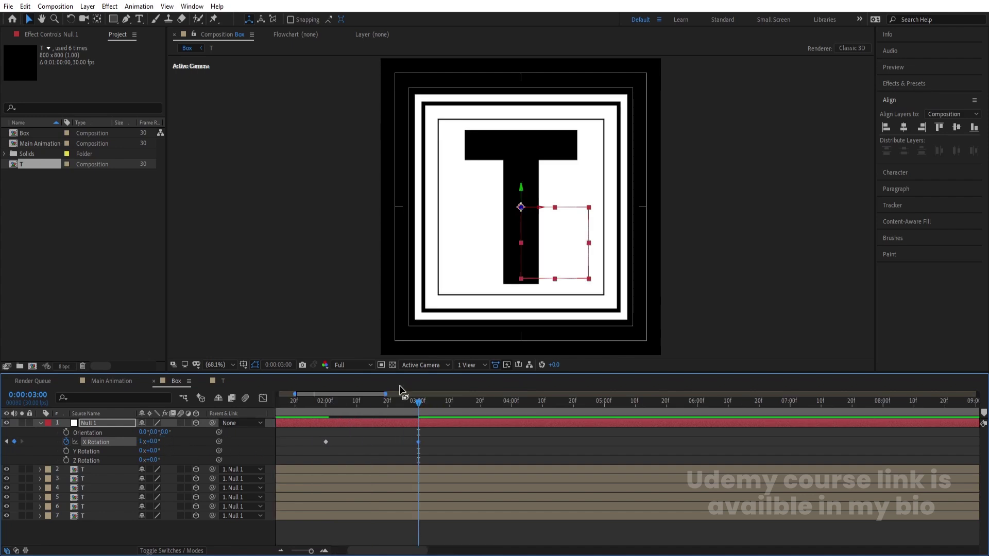
# Step: Apply Easy Ease to all of Null 1's X Rotation keyframes and preview the animation
pyautogui.press('=')
pyautogui.press('space')
pyautogui.moveTo(518, 437); pyautogui.dragTo(199, 422)
pyautogui.press('F9')
pyautogui.press('space')
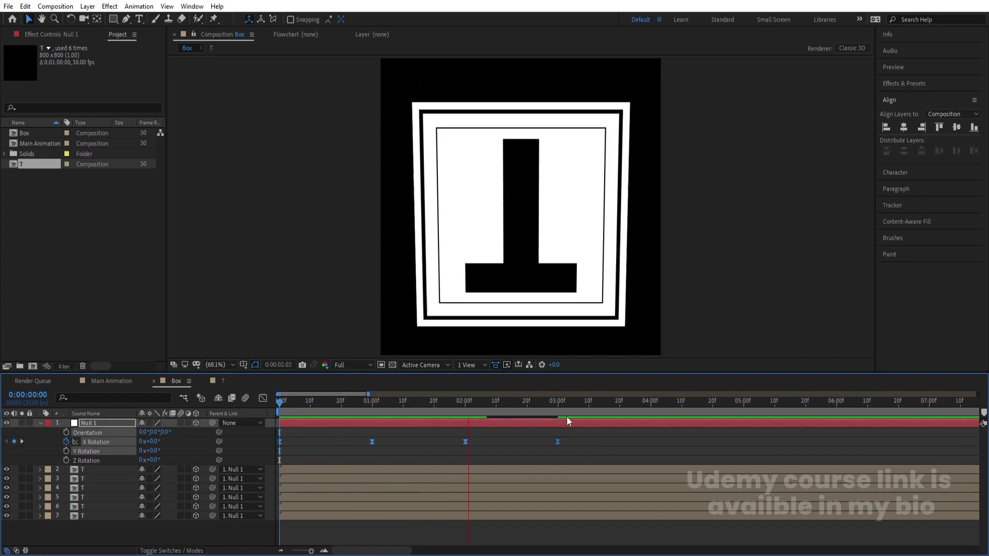
pyautogui.press('space')
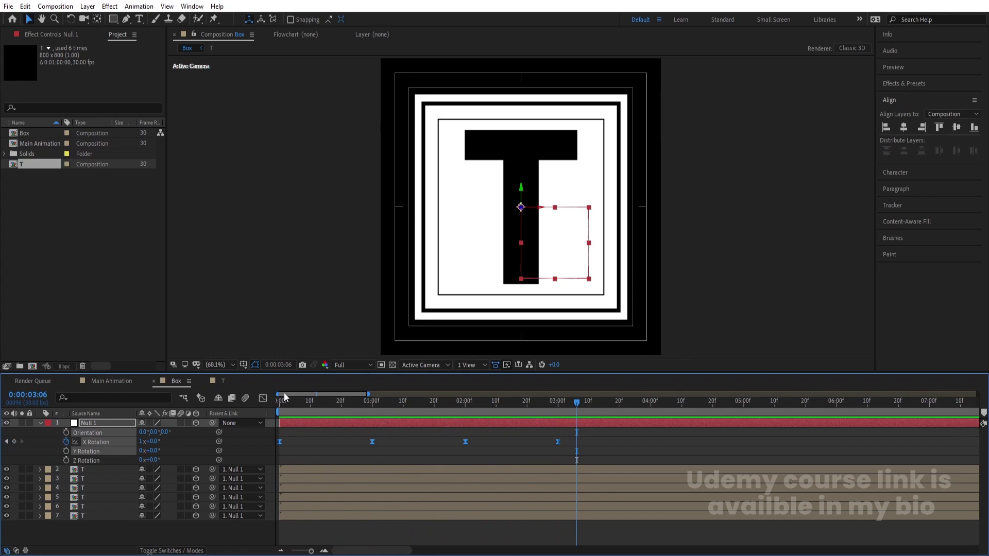
# Step: Steepen the speed curves of Null 1's X Rotation keyframes in the Graph Editor, and preview the motion
pyautogui.click(263, 399)
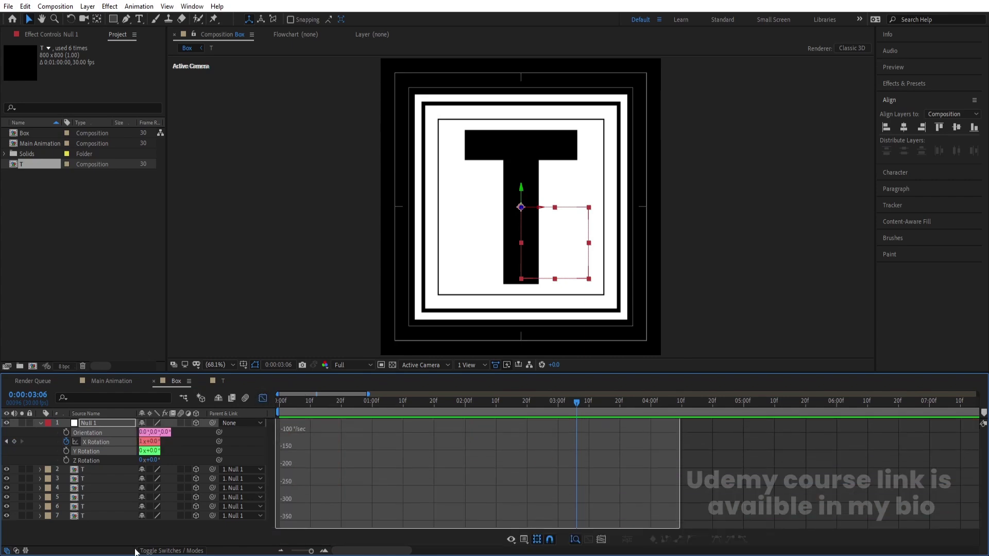
pyautogui.click(96, 442)
pyautogui.moveTo(542, 518); pyautogui.dragTo(492, 519)
pyautogui.click(280, 406)
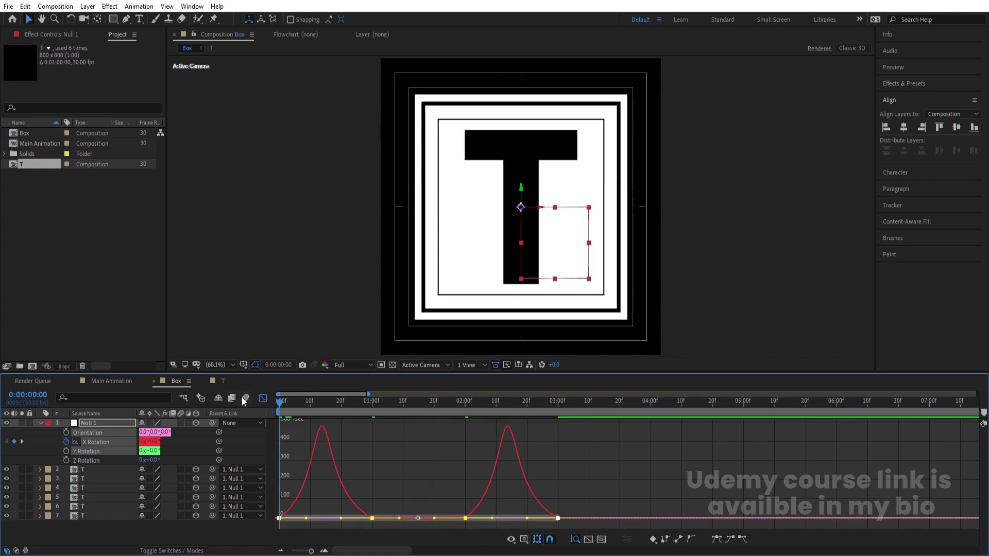
pyautogui.click(262, 399)
pyautogui.press('space')
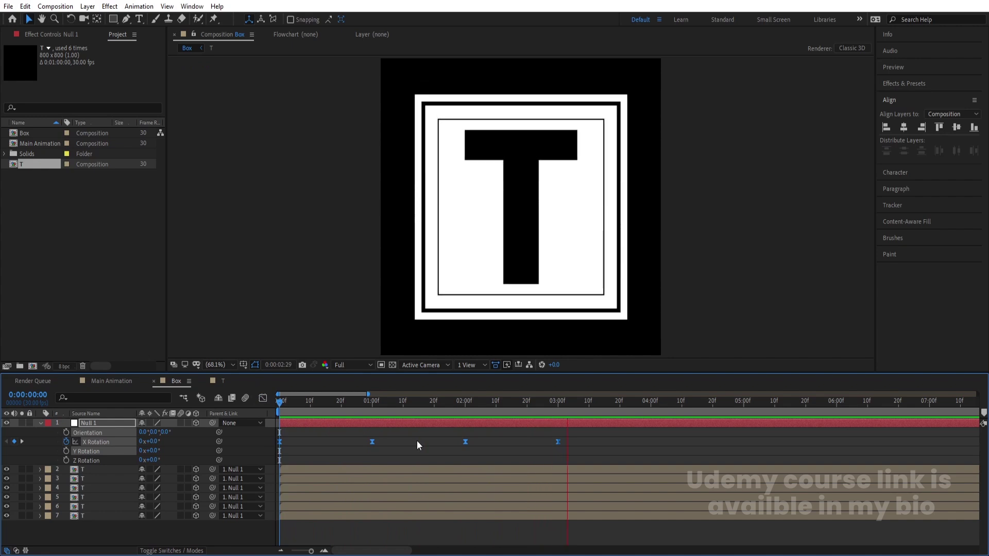
# Step: Inspect the T layers at 0 and 1 second, toggling layer 3's visibility, to find which one forms the upside-down back face
pyautogui.click(392, 425)
pyautogui.click(376, 415)
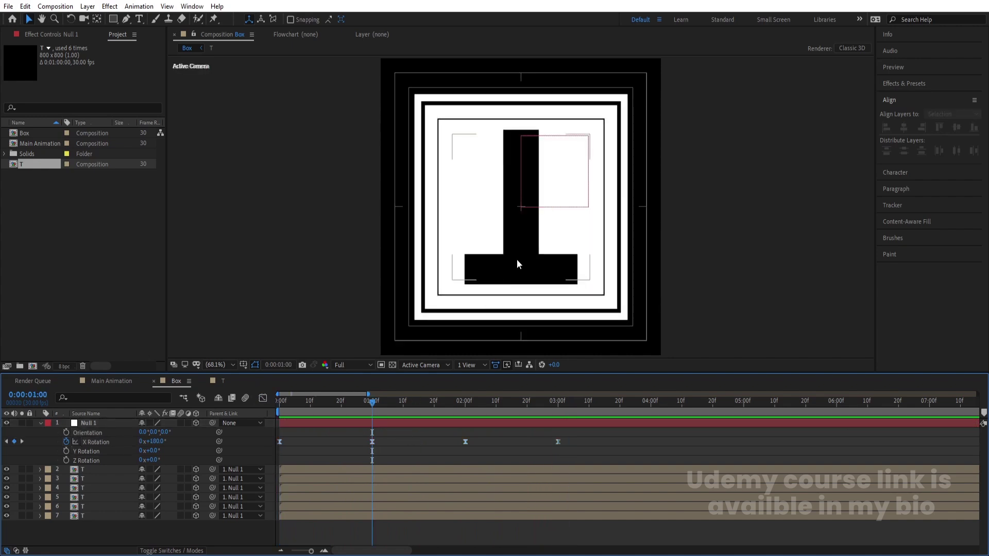
pyautogui.click(114, 505)
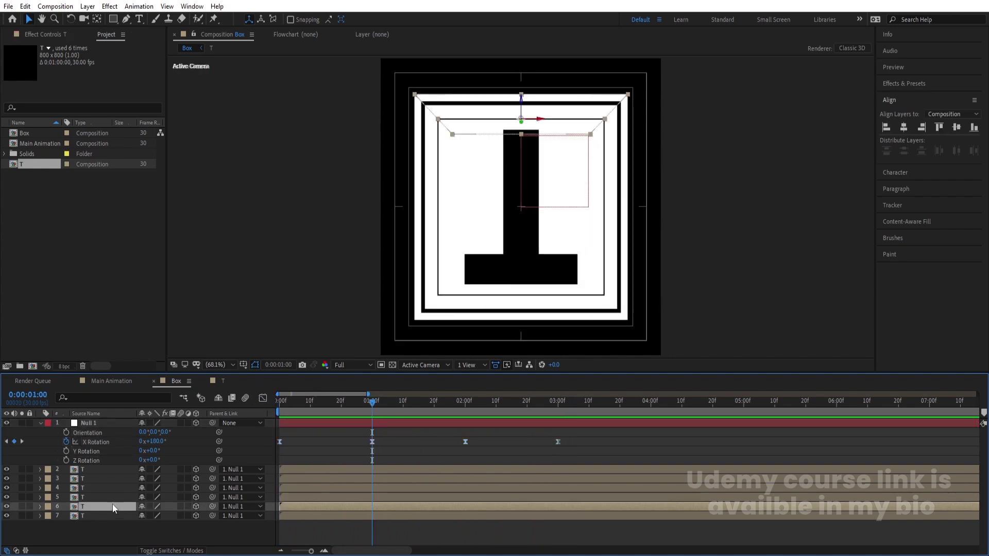
pyautogui.click(108, 498)
pyautogui.click(281, 401)
pyautogui.click(98, 516)
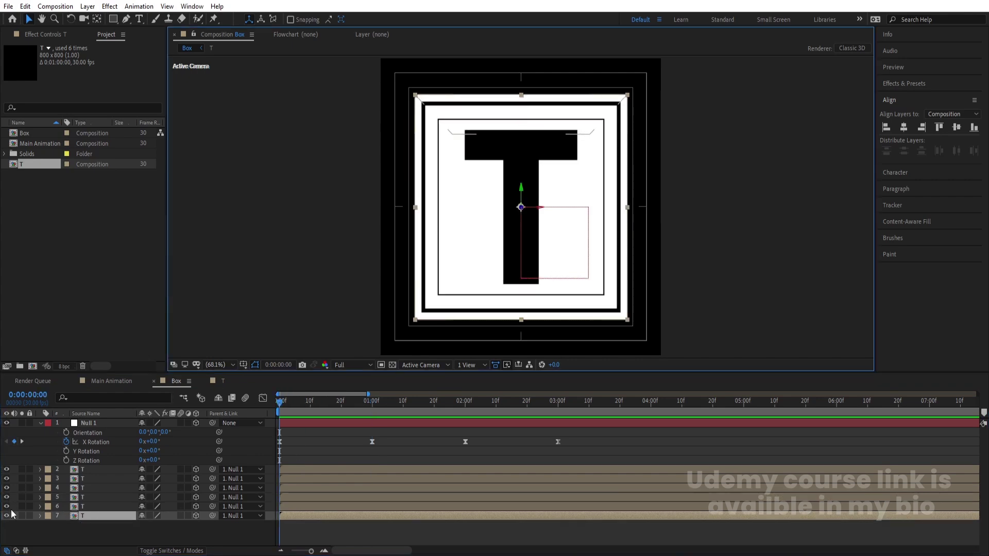
pyautogui.press('space')
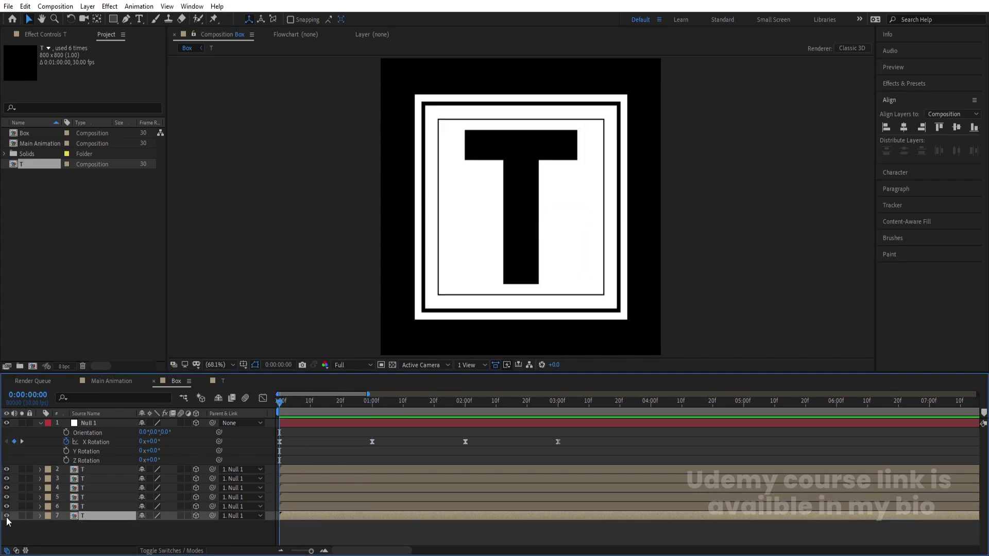
pyautogui.press('space')
pyautogui.press('j')
pyautogui.click(309, 487)
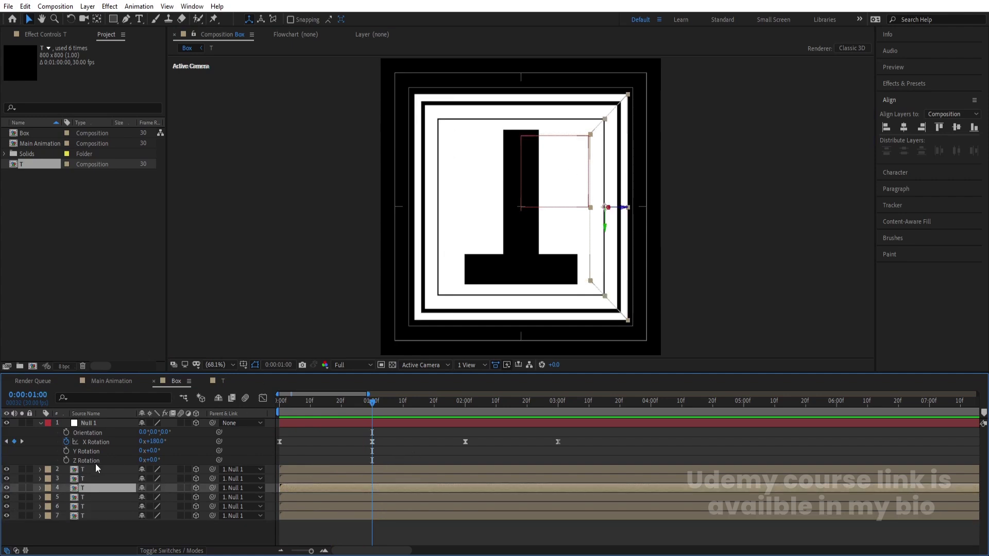
pyautogui.click(82, 498)
pyautogui.click(86, 472)
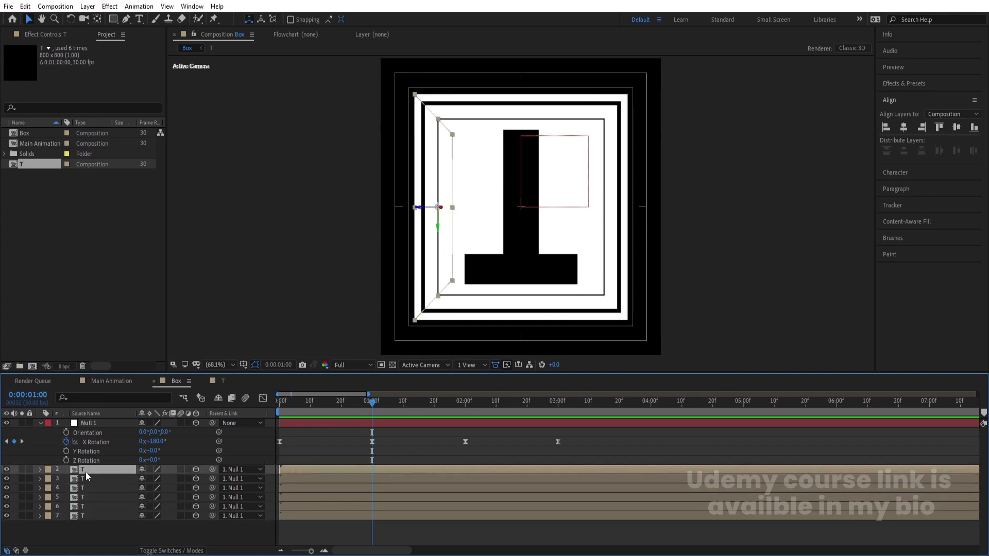
pyautogui.click(83, 479)
pyautogui.click(8, 479)
pyautogui.click(7, 479)
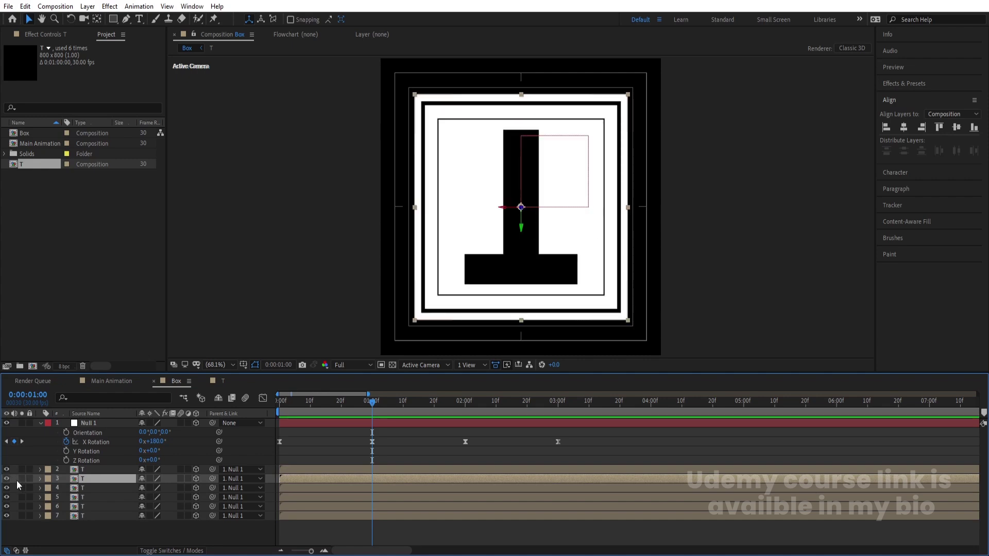
# Step: Flip the back face, T layer 3, by unlinking its Scale and setting it to -31, -31, 31%, and preview the animation
pyautogui.press('s')
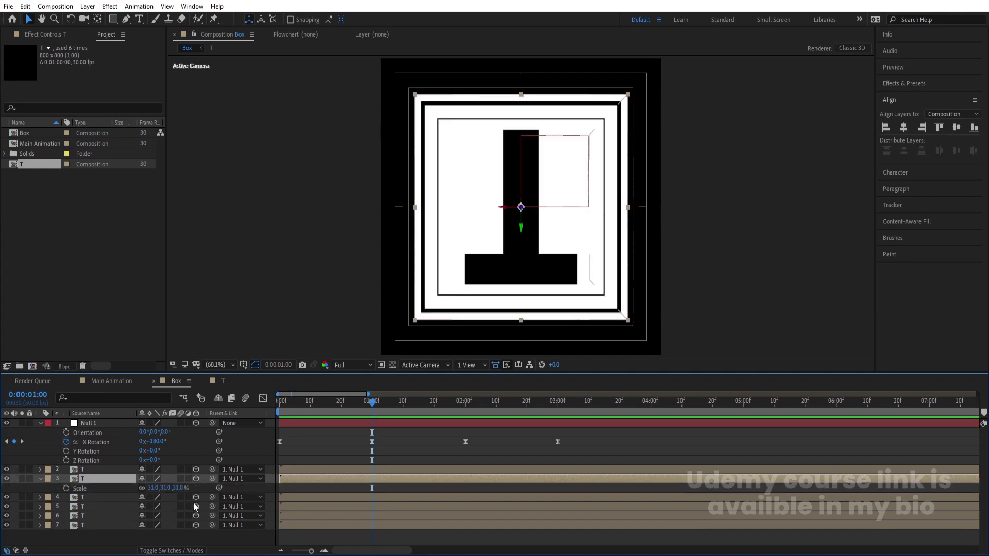
pyautogui.click(142, 487)
pyautogui.click(166, 487)
pyautogui.write('-31')
pyautogui.press('Return')
pyautogui.click(151, 489)
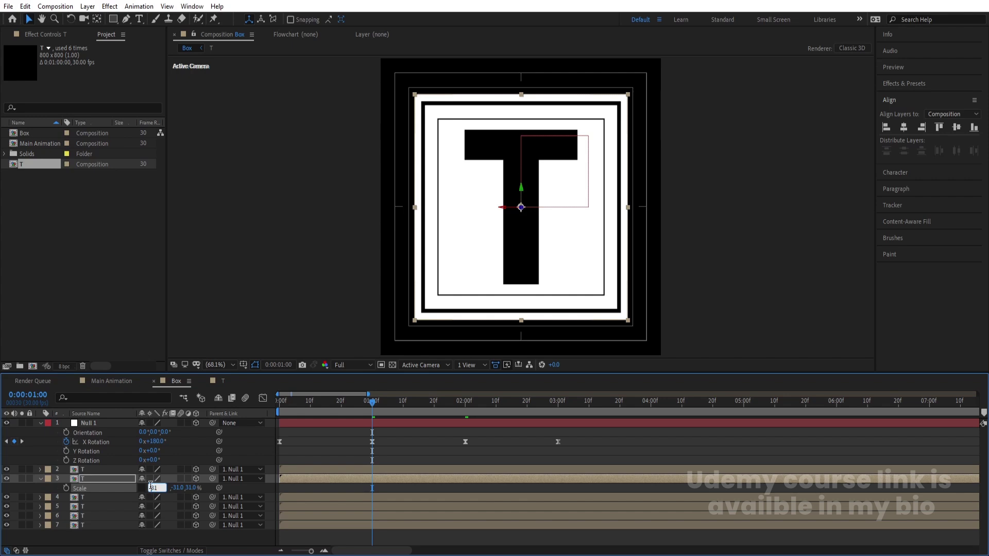
pyautogui.press('Return')
pyautogui.press('Home')
pyautogui.press('space')
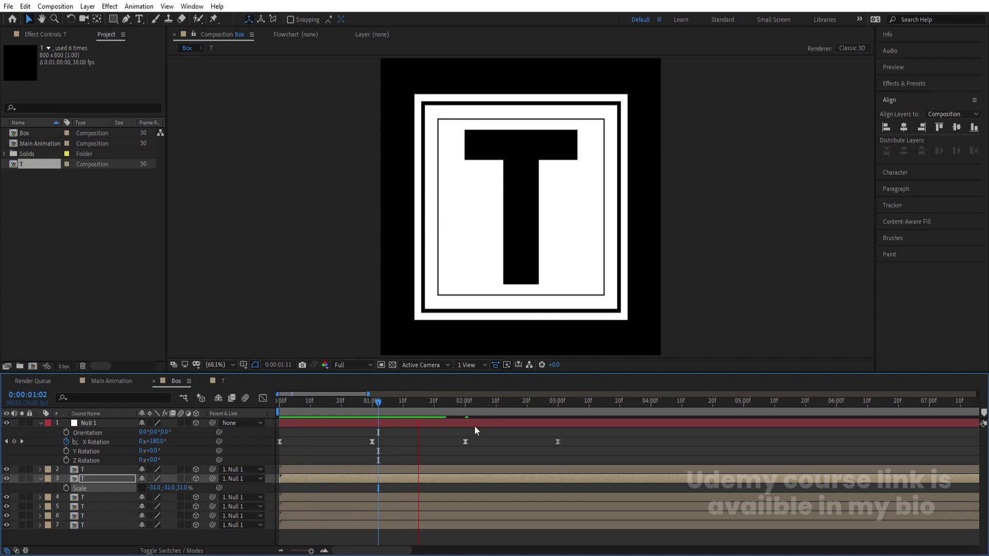
pyautogui.press('space')
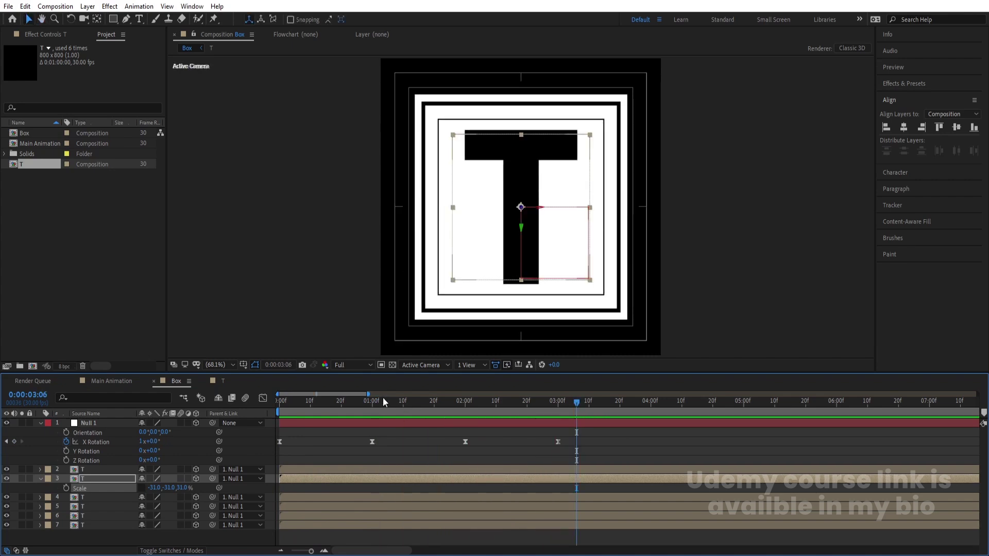
pyautogui.press('Home')
pyautogui.click(298, 449)
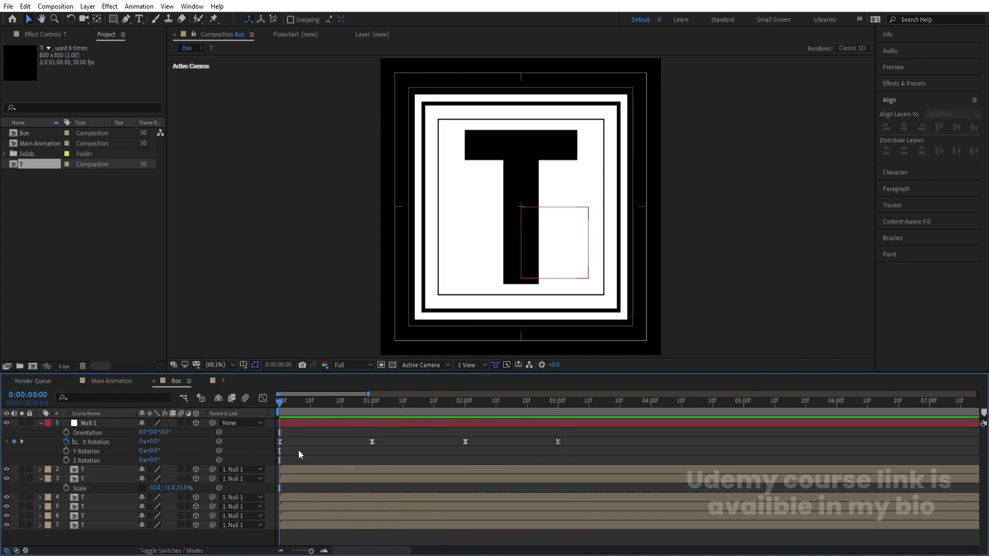
# Step: Apply the Tint effect to the back face, T layer 3, swap its black and white mapping colours, and preview the rotation
pyautogui.click(293, 475)
pyautogui.press('space')
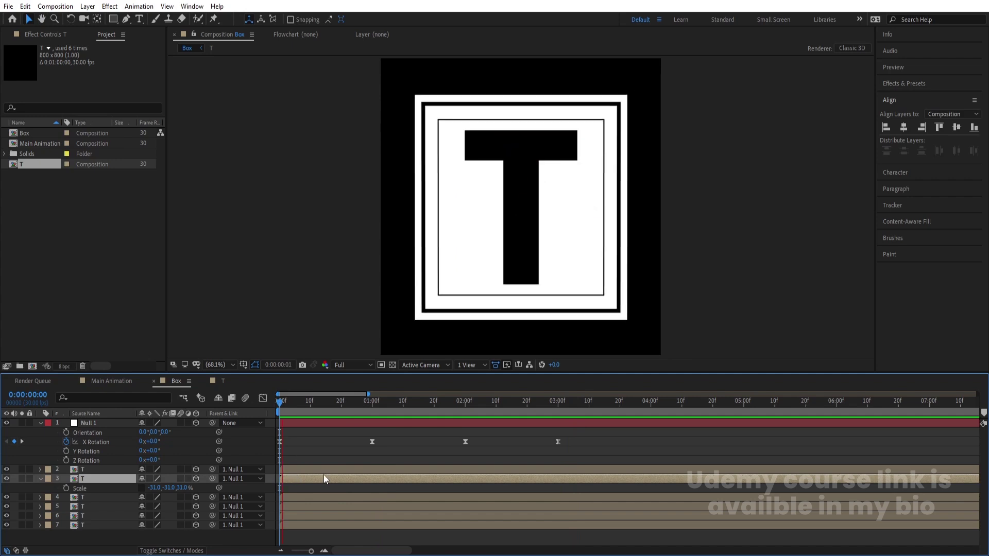
pyautogui.click(921, 86)
pyautogui.click(916, 98)
pyautogui.write('tint')
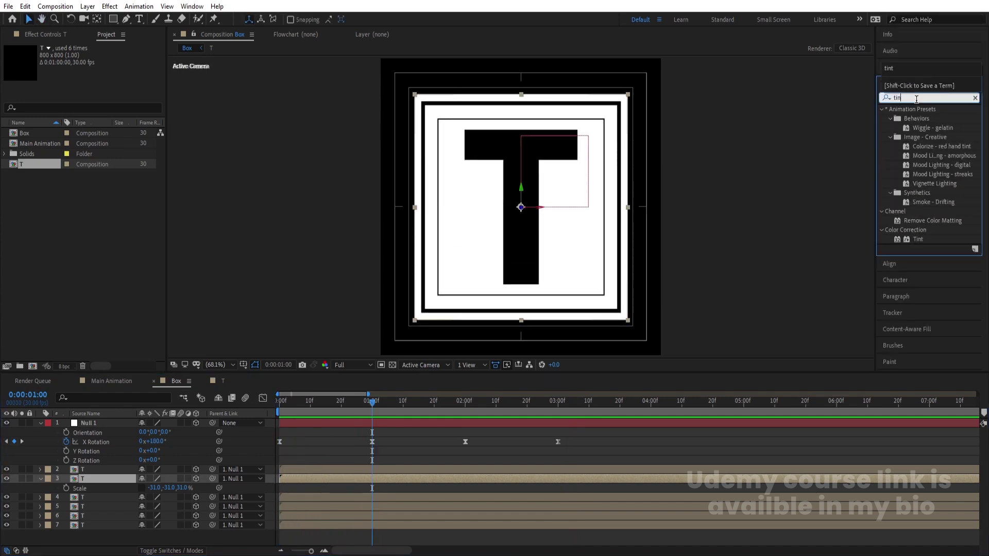
pyautogui.doubleClick(919, 146)
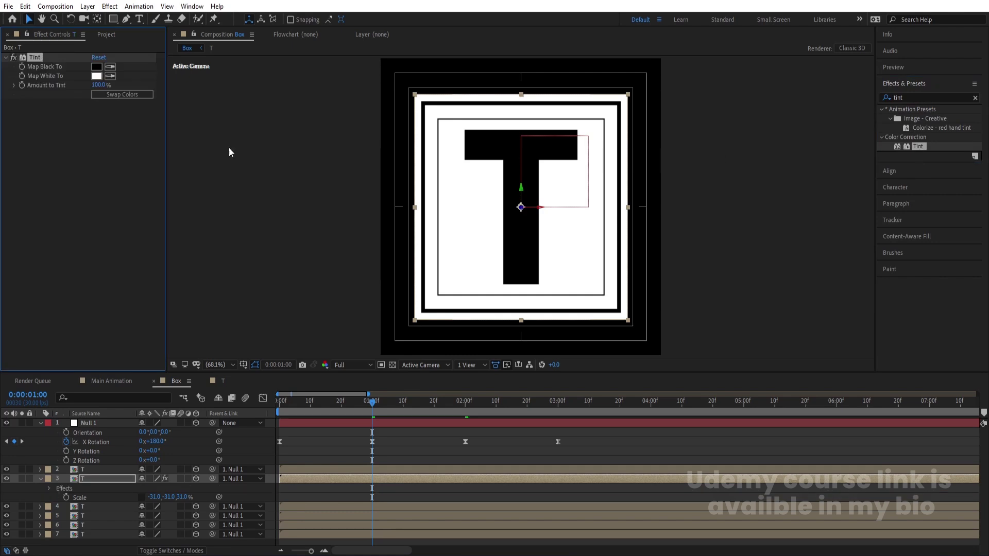
pyautogui.click(115, 97)
pyautogui.press('space')
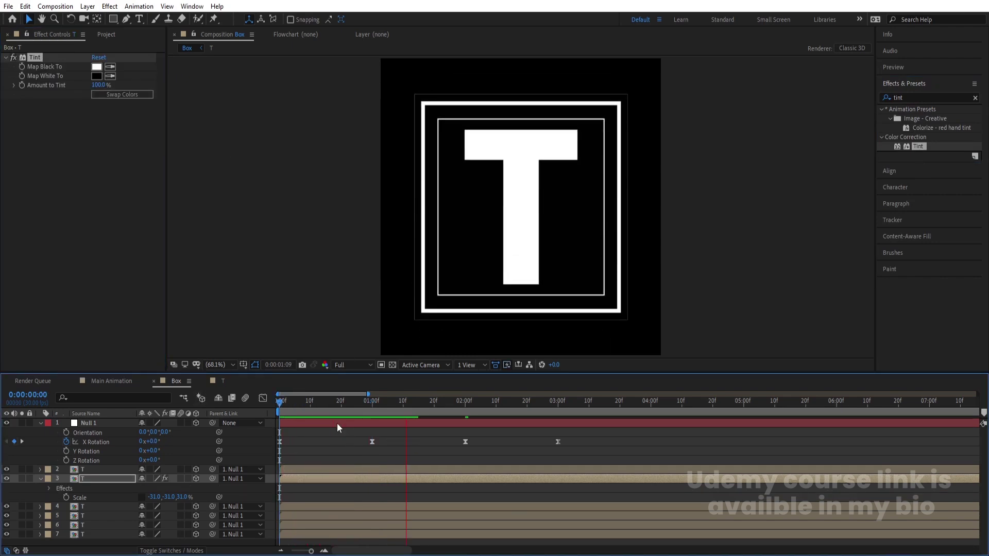
pyautogui.click(425, 437)
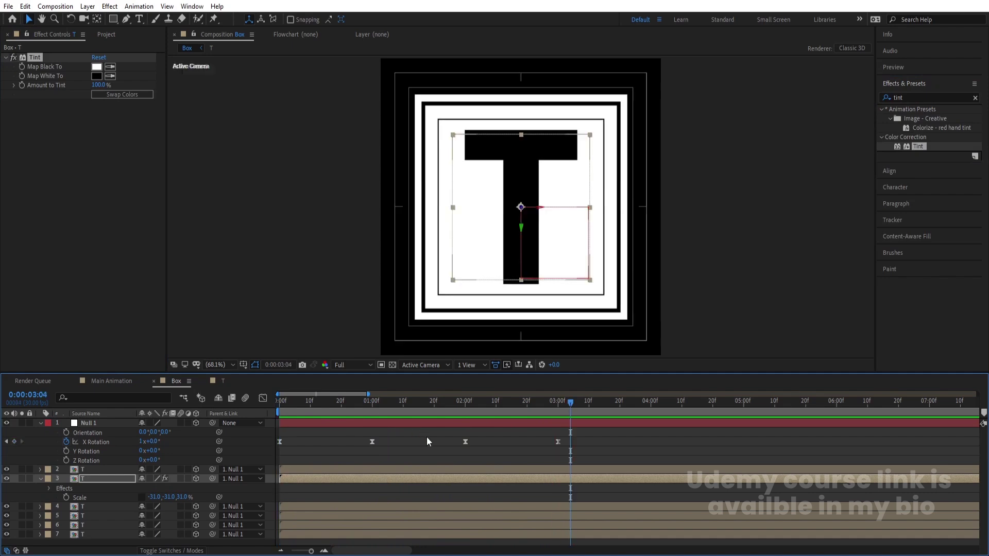
# Step: Collapse the layers' open properties and preview the box rotation from the first frame
pyautogui.press('u')
pyautogui.click(372, 444)
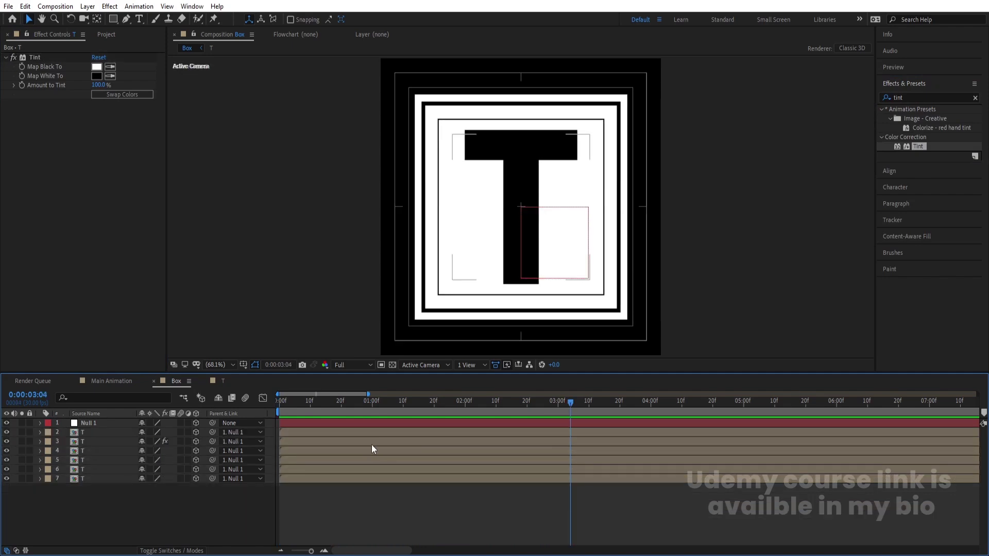
pyautogui.click(281, 401)
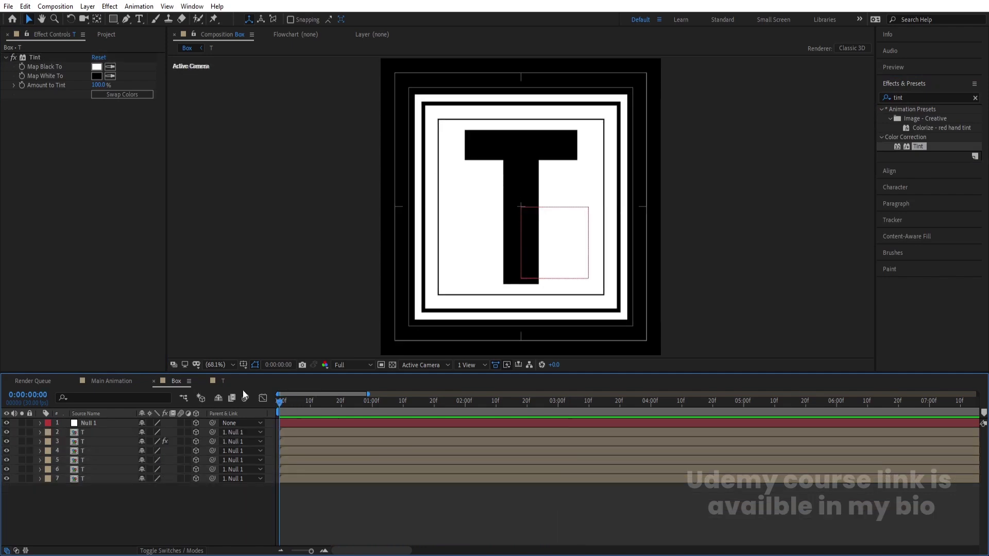
pyautogui.press('space')
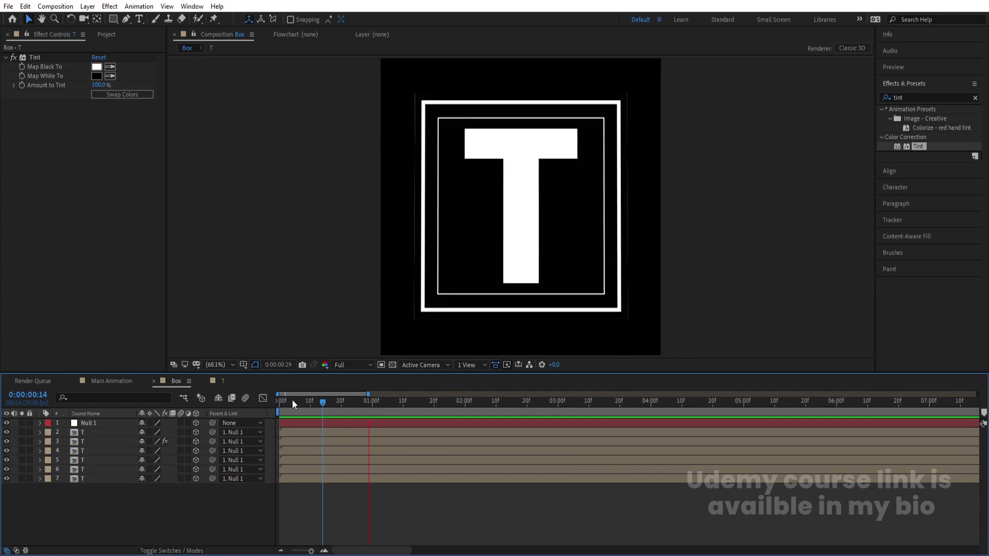
# Step: Hide the front and back faces, T layers 7 and 3, and preview the rotation to examine the four side faces
pyautogui.click(85, 477)
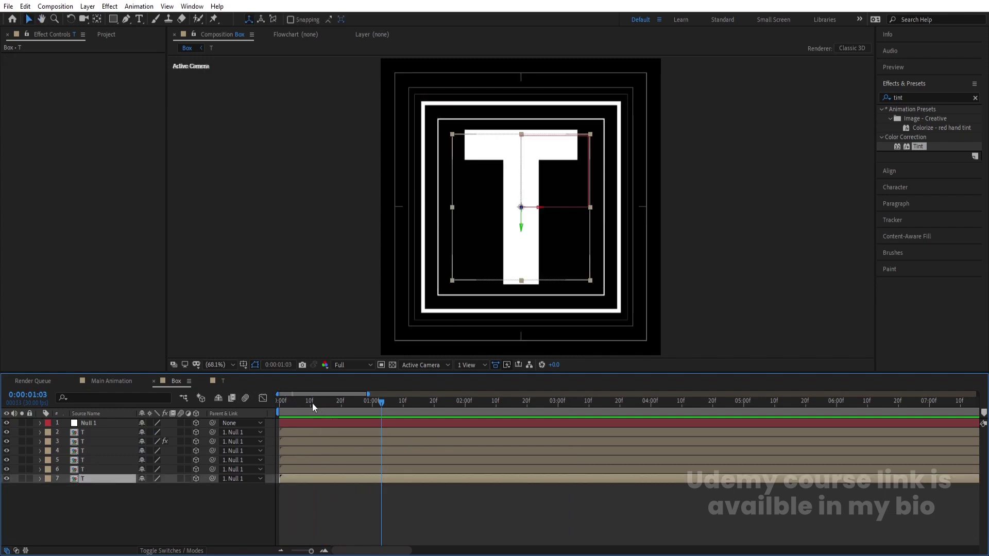
pyautogui.moveTo(314, 404); pyautogui.dragTo(116, 396)
pyautogui.click(7, 479)
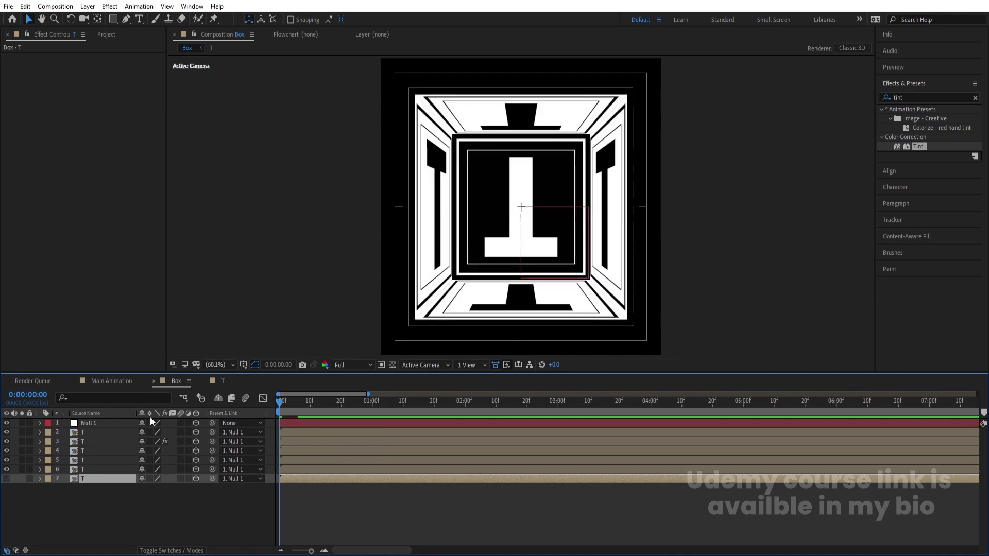
pyautogui.click(482, 194)
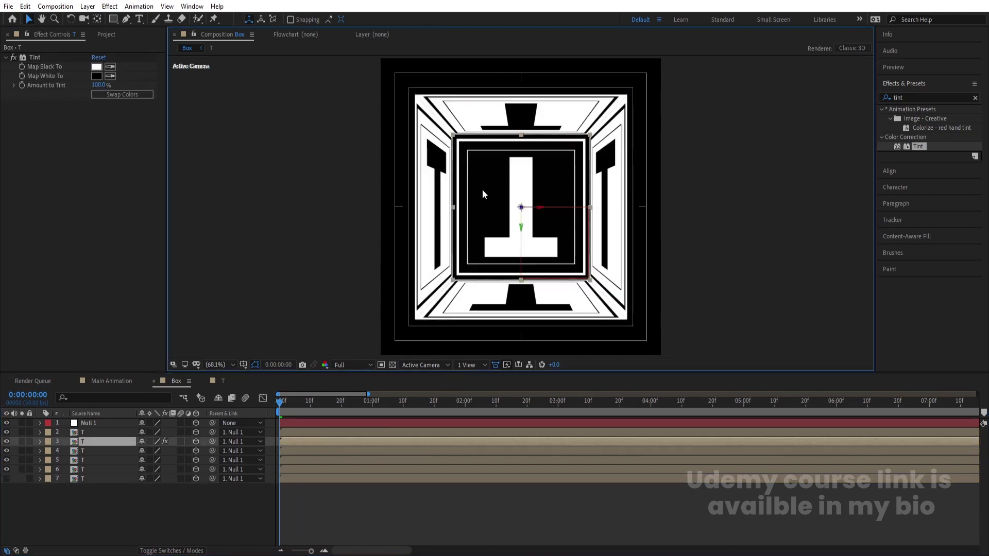
pyautogui.click(7, 442)
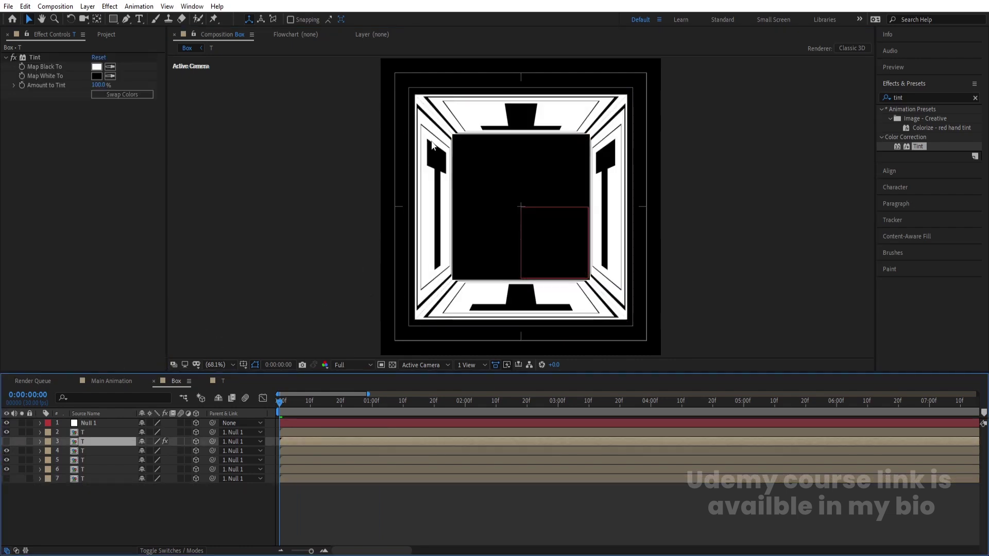
pyautogui.press('space')
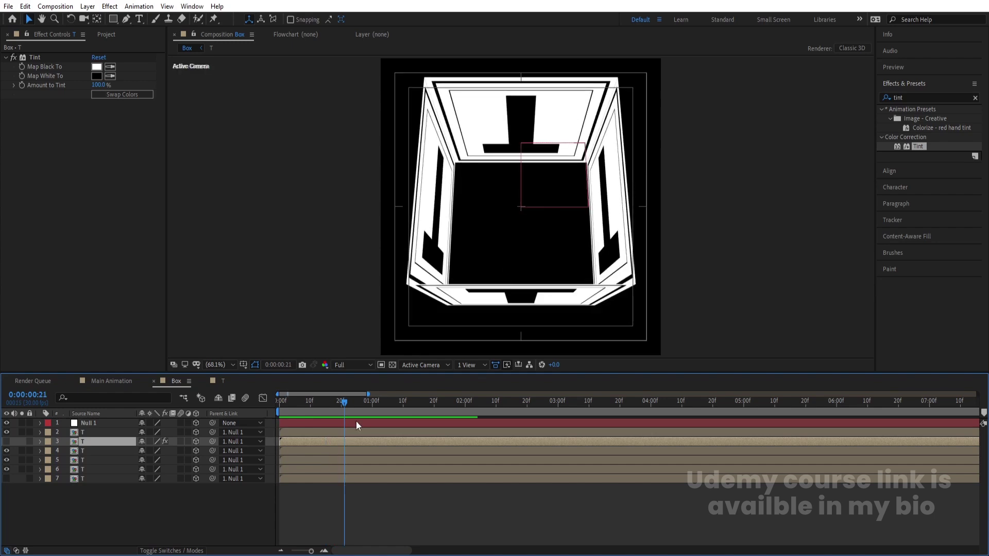
pyautogui.press('space')
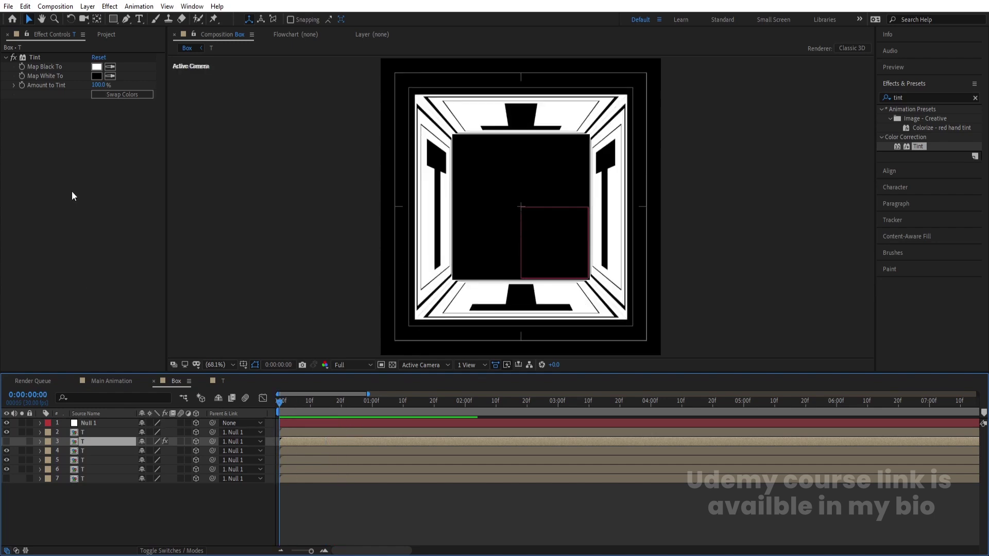
# Step: Duplicate the T composition in the project and rename the copy NULL
pyautogui.hotkey('ctrl', '0')
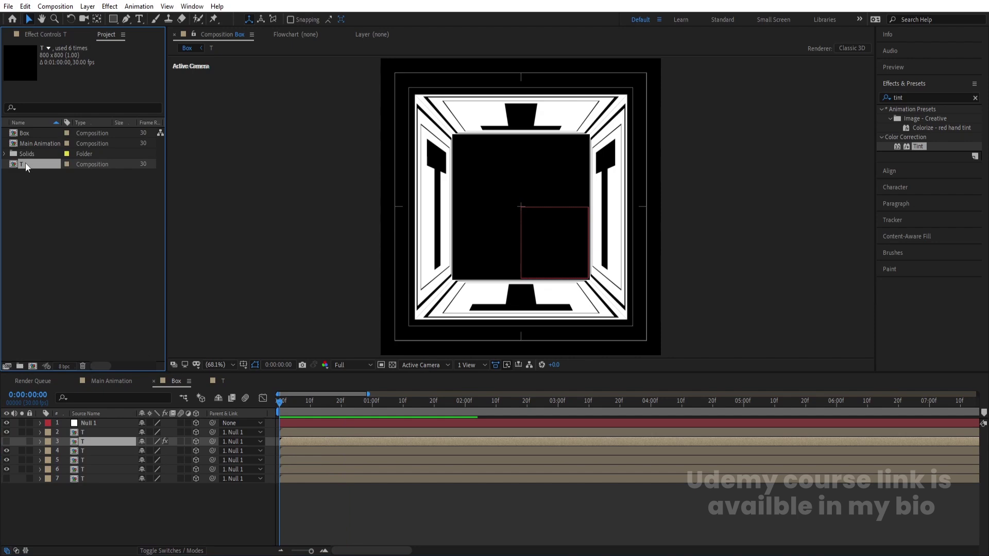
pyautogui.hotkey('ctrl', 'd')
pyautogui.press('Return')
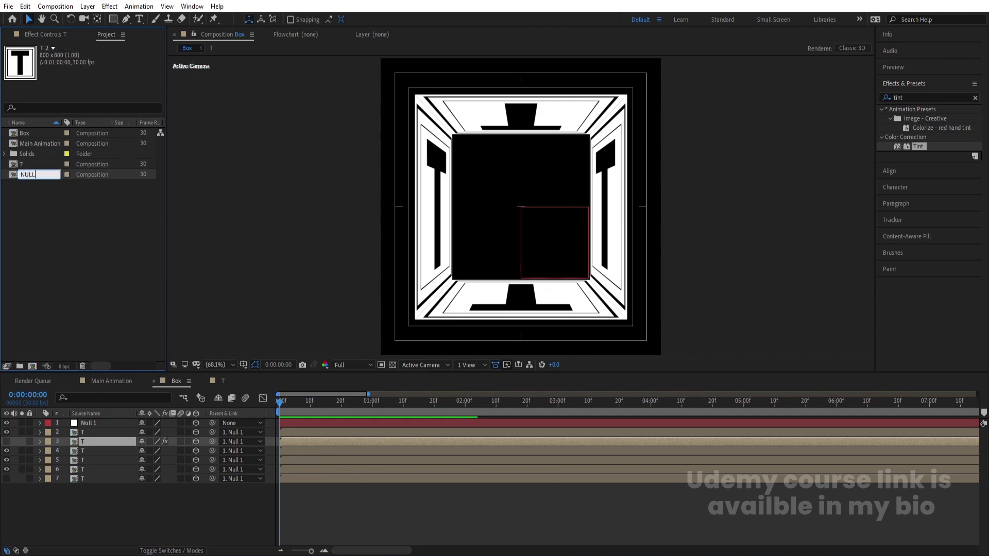
pyautogui.press('Return')
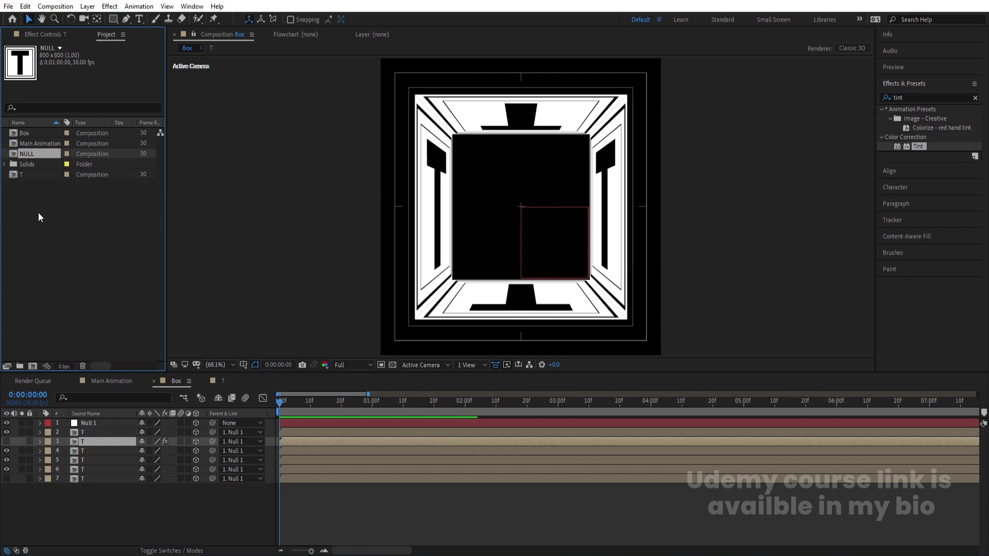
# Step: Replace the source of the four side faces, layers 2, 4, 5 and 6, with the NULL composition
pyautogui.click(86, 469)
pyautogui.keyDown('shift'); pyautogui.click(80, 462); pyautogui.keyUp('shift')
pyautogui.keyDown('shift'); pyautogui.click(82, 454); pyautogui.keyUp('shift')
pyautogui.keyDown('ctrl'); pyautogui.click(82, 432); pyautogui.keyUp('ctrl')
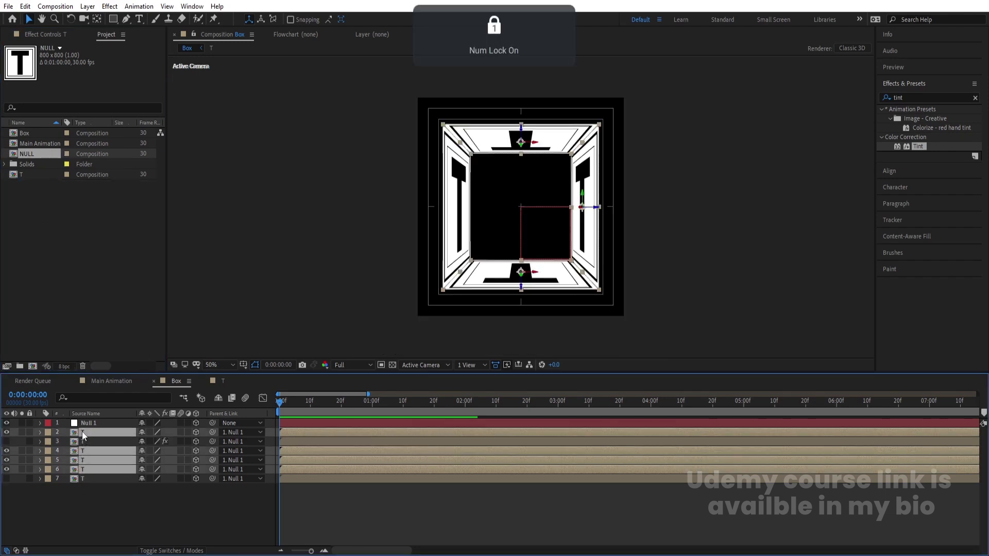
pyautogui.moveTo(26, 154); pyautogui.dragTo(98, 399)
pyautogui.moveTo(98, 441); pyautogui.dragTo(90, 437)
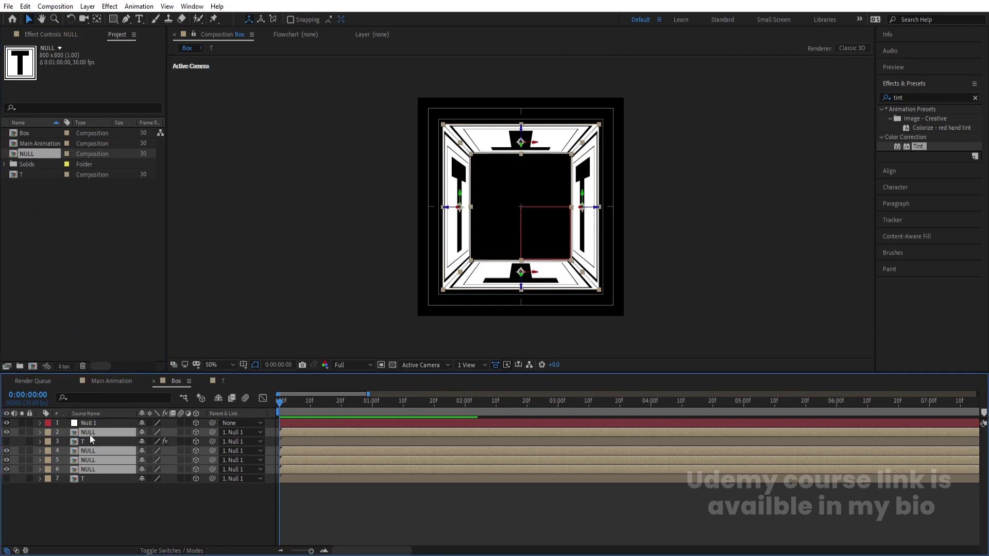
# Step: Delete Shape Layer 2, Shape Layer 1 and the T text from the NULL composition, leaving White Solid 1, and return to Box
pyautogui.click(122, 510)
pyautogui.doubleClick(90, 467)
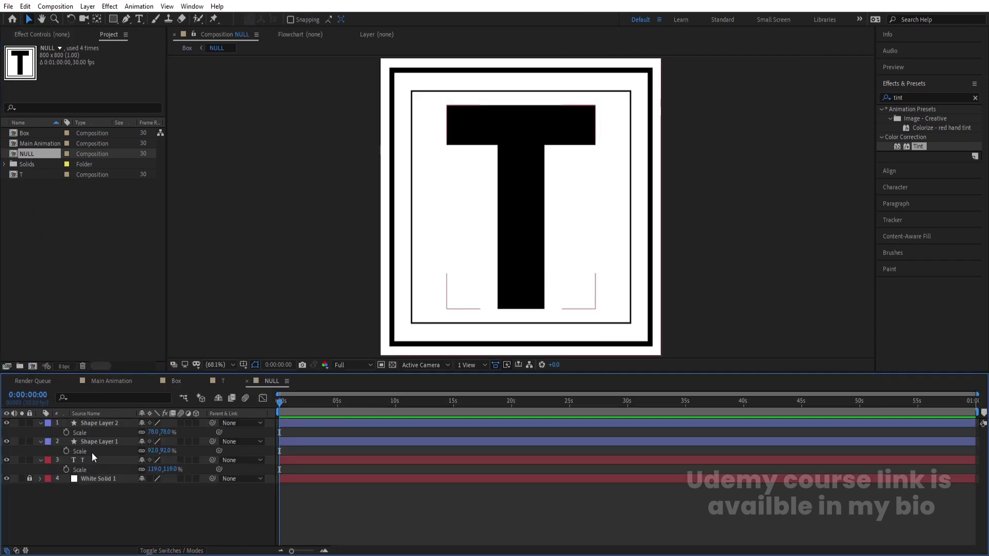
pyautogui.click(91, 461)
pyautogui.keyDown('shift'); pyautogui.click(89, 423); pyautogui.keyUp('shift')
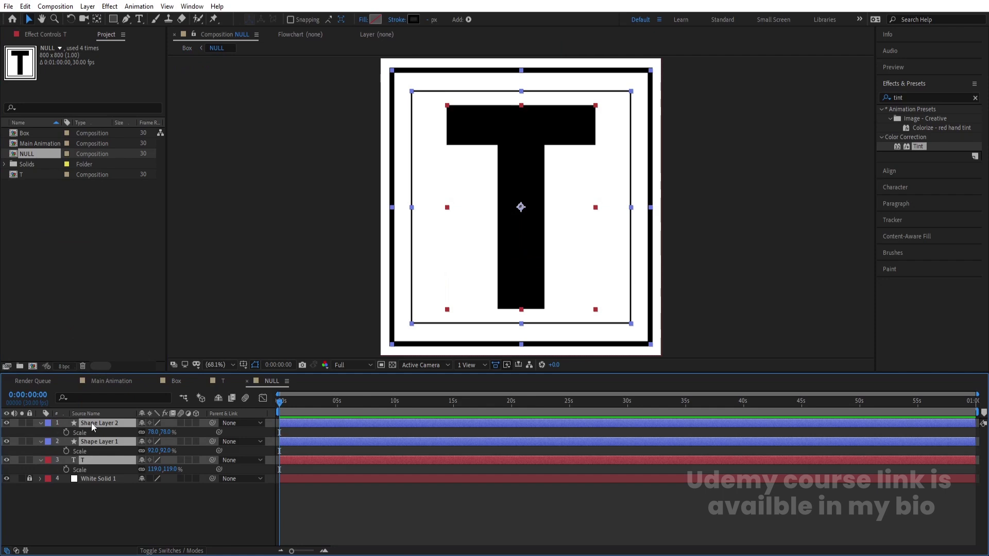
pyautogui.press('Delete')
pyautogui.click(181, 381)
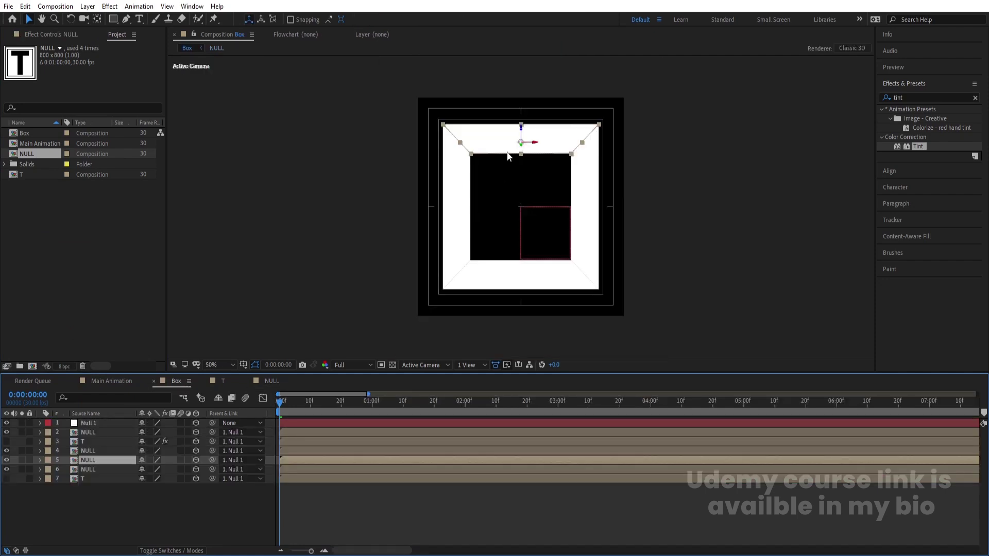
# Step: Show T layers 3 and 7 again, fit the composition in the viewer, and preview the rotating box
pyautogui.press('space')
pyautogui.press('space')
pyautogui.click(7, 478)
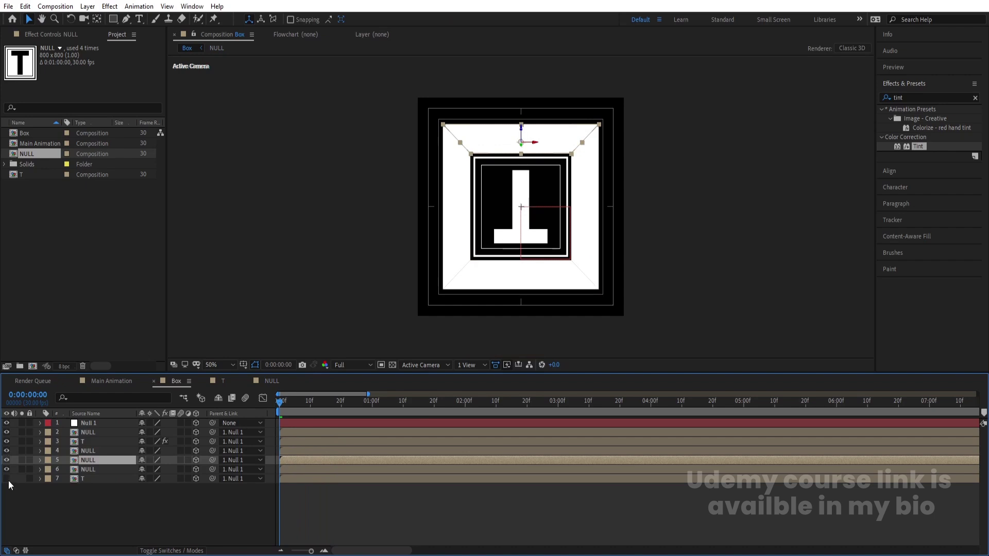
pyautogui.press('space')
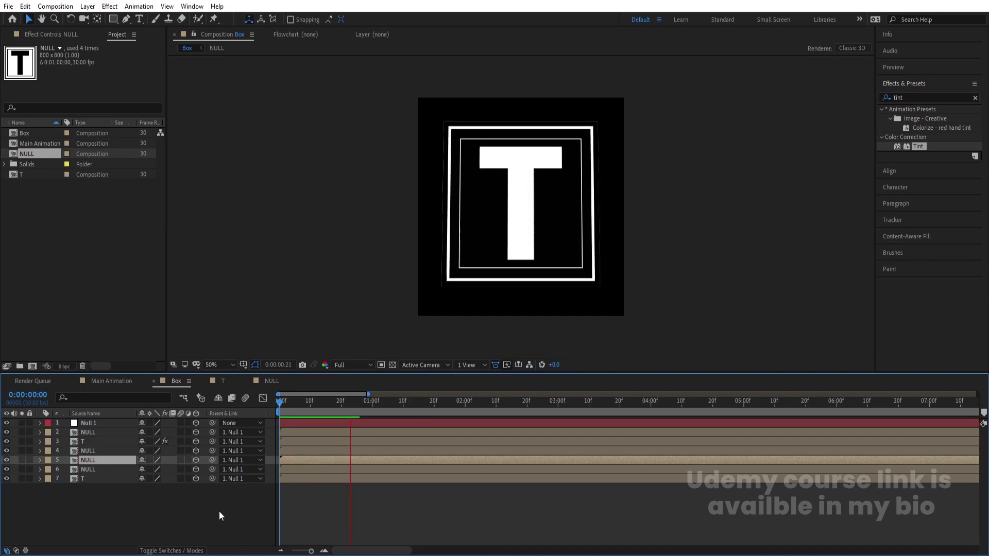
pyautogui.press('space')
pyautogui.press('Home')
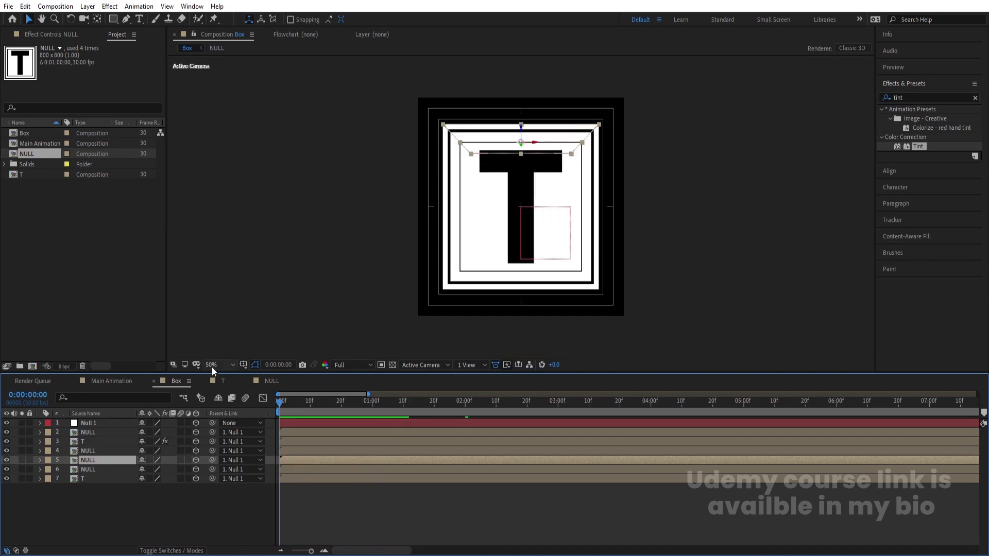
pyautogui.click(212, 365)
pyautogui.click(233, 175)
pyautogui.press('space')
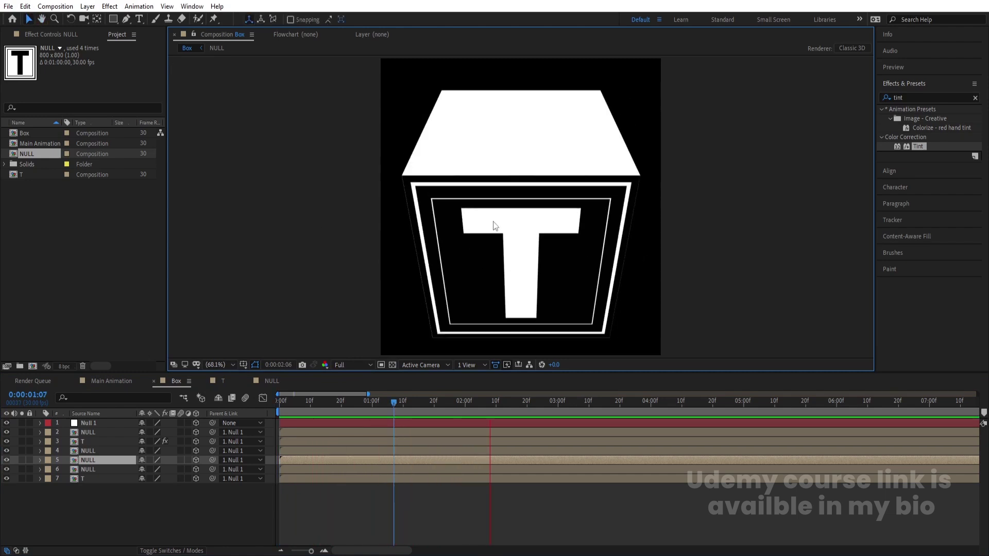
pyautogui.click(142, 507)
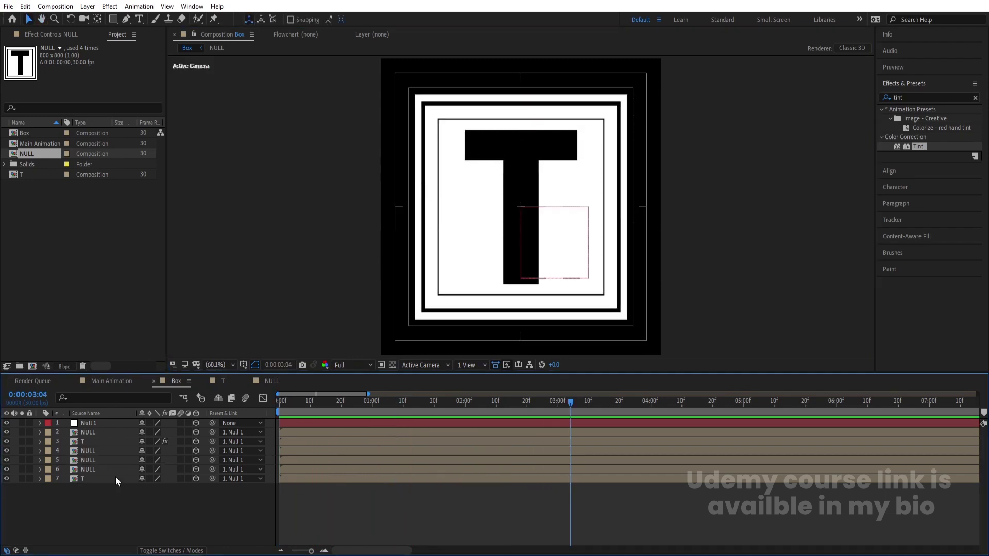
# Step: Add a loopOut() expression to Null 1's X Rotation and preview the animation from the start
pyautogui.click(91, 425)
pyautogui.press('u')
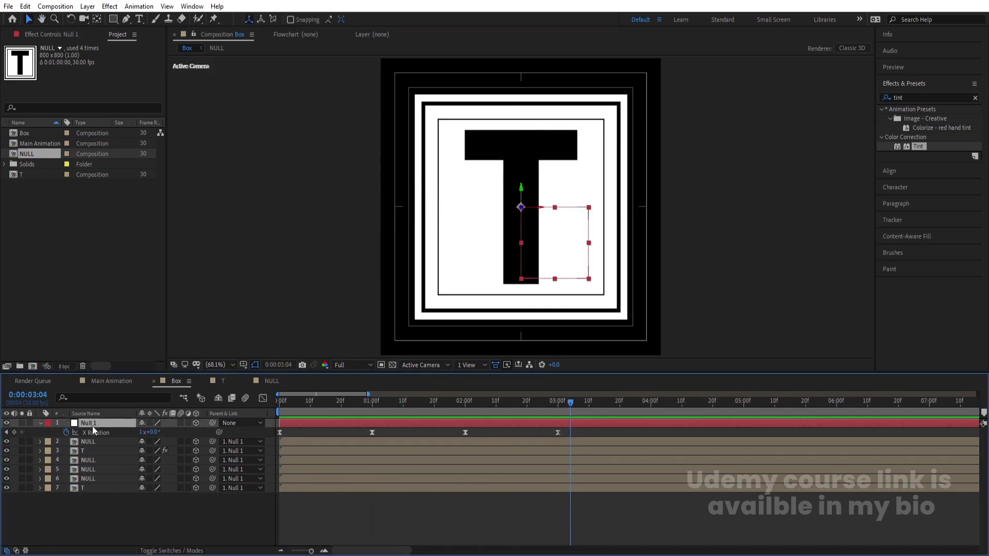
pyautogui.keyDown('alt'); pyautogui.click(65, 433); pyautogui.keyUp('alt')
pyautogui.write('loop')
pyautogui.press('Down')
pyautogui.press('Down')
pyautogui.press('Return')
pyautogui.click(115, 529)
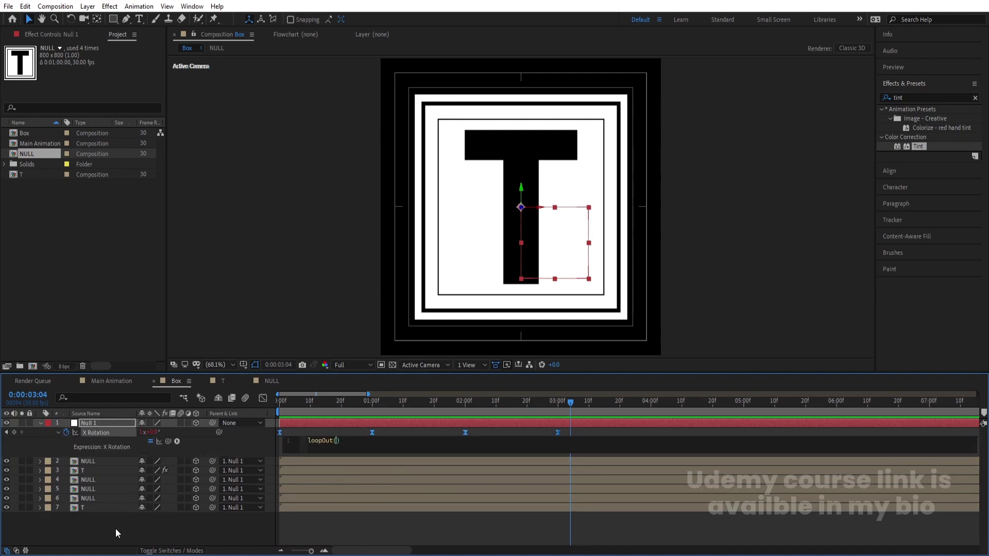
pyautogui.moveTo(385, 398); pyautogui.dragTo(283, 410)
pyautogui.press('space')
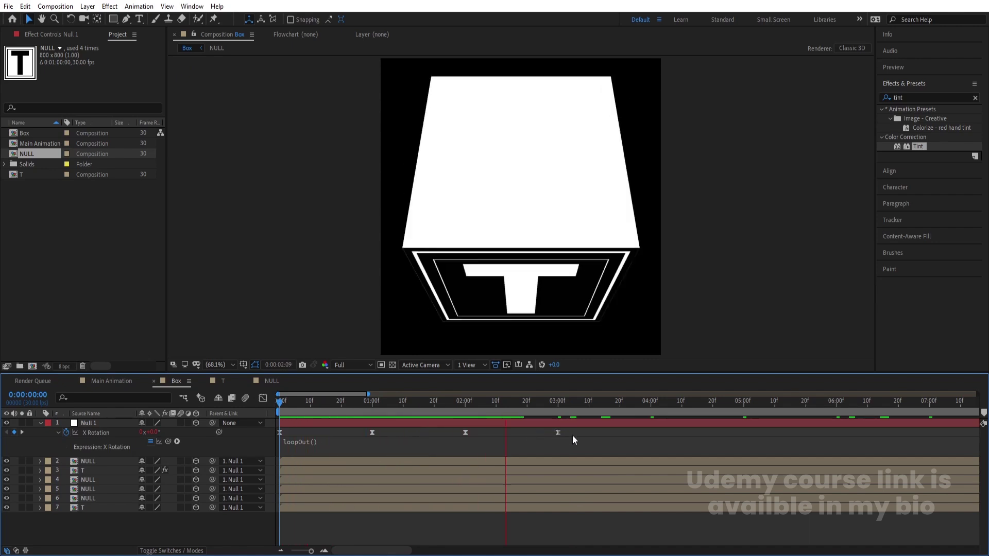
# Step: Add an X Rotation keyframe on Null 1 at 4 seconds, preview the loop, and collapse the layer's properties
pyautogui.click(650, 401)
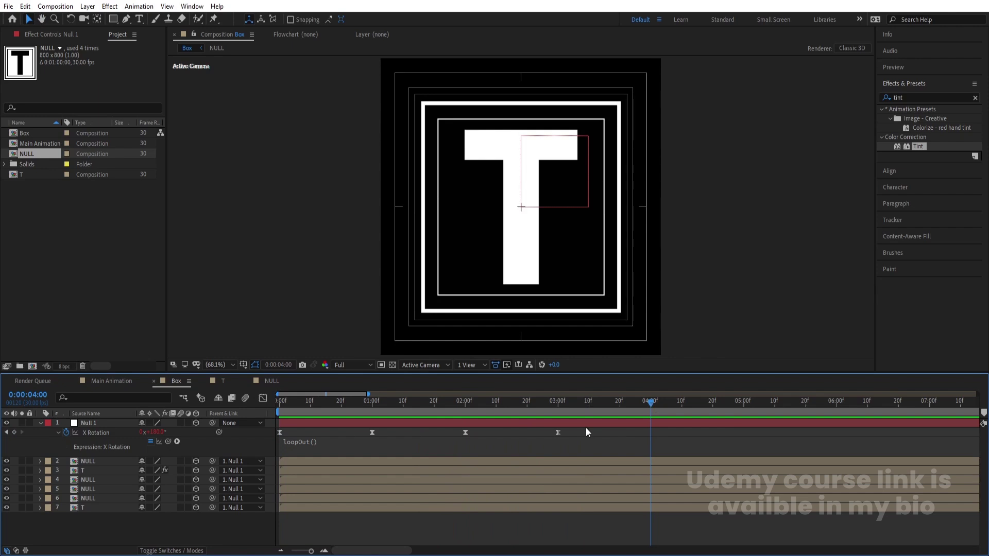
pyautogui.click(14, 432)
pyautogui.moveTo(548, 403); pyautogui.dragTo(250, 400)
pyautogui.press('space')
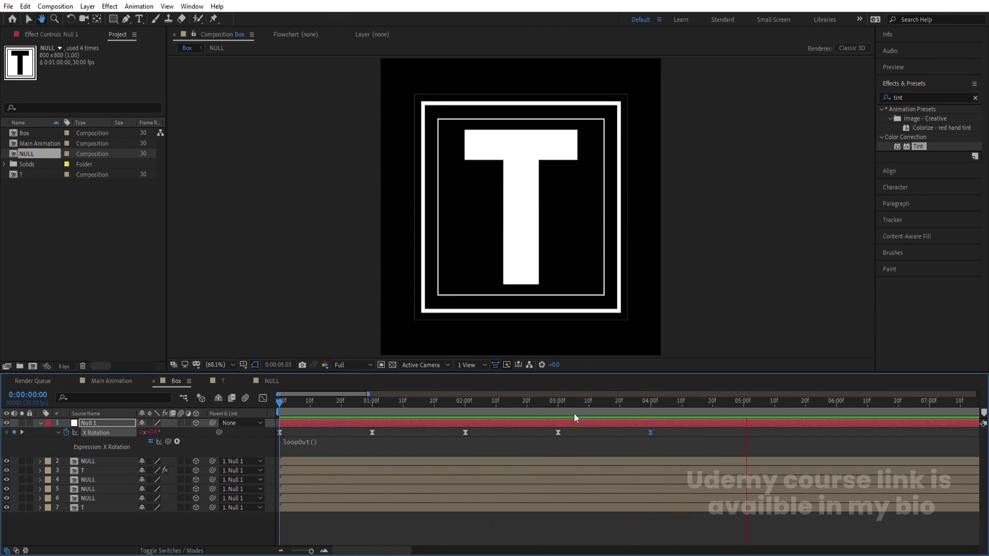
pyautogui.press('space')
pyautogui.press('Home')
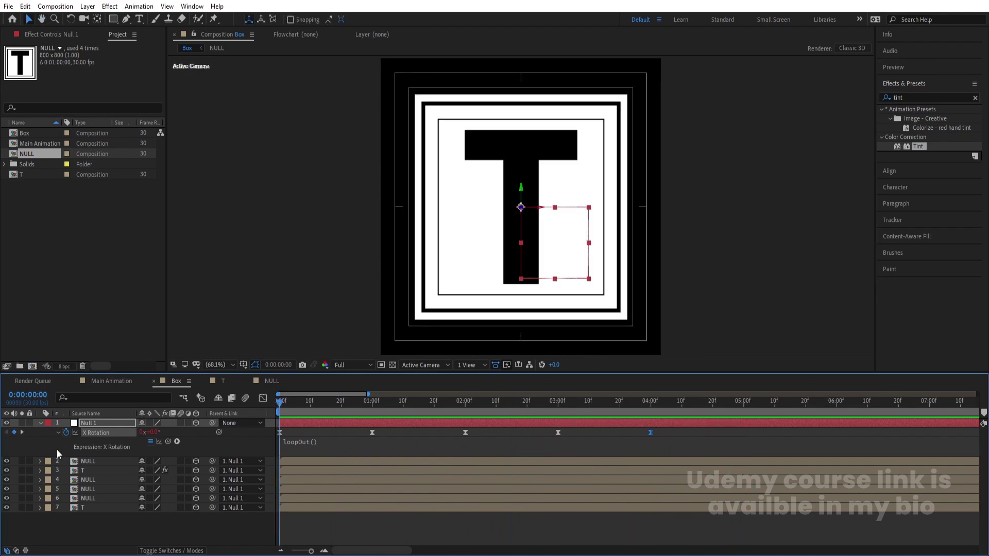
pyautogui.click(289, 433)
pyautogui.press('u')
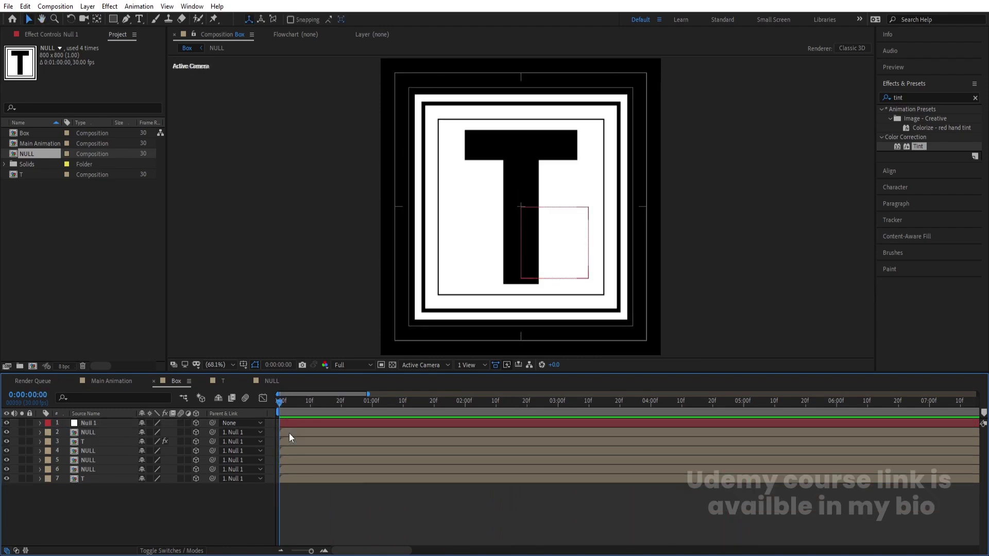
# Step: Duplicate the T composition, rename the copy E, and open it
pyautogui.click(23, 175)
pyautogui.hotkey('ctrl', 'd')
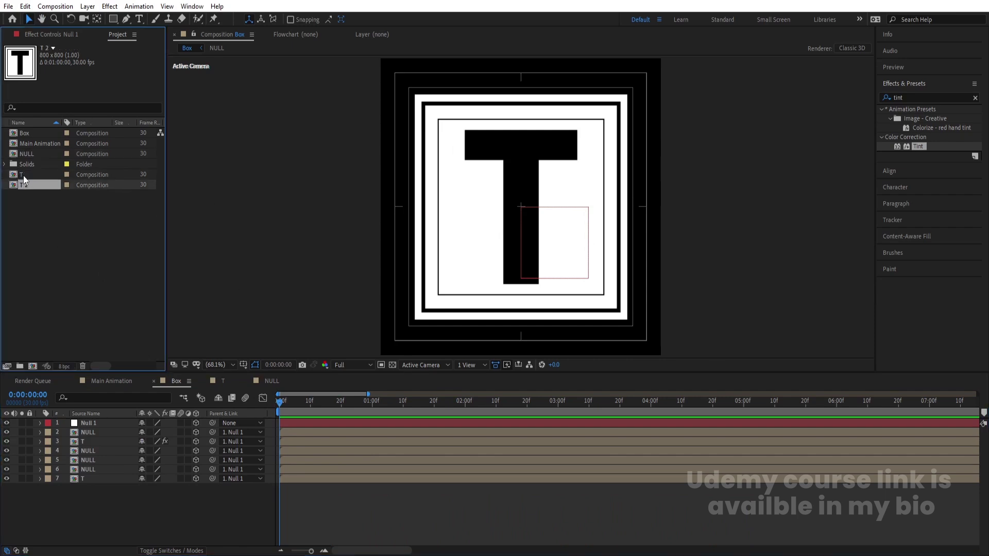
pyautogui.write('E')
pyautogui.press('Return')
pyautogui.doubleClick(22, 145)
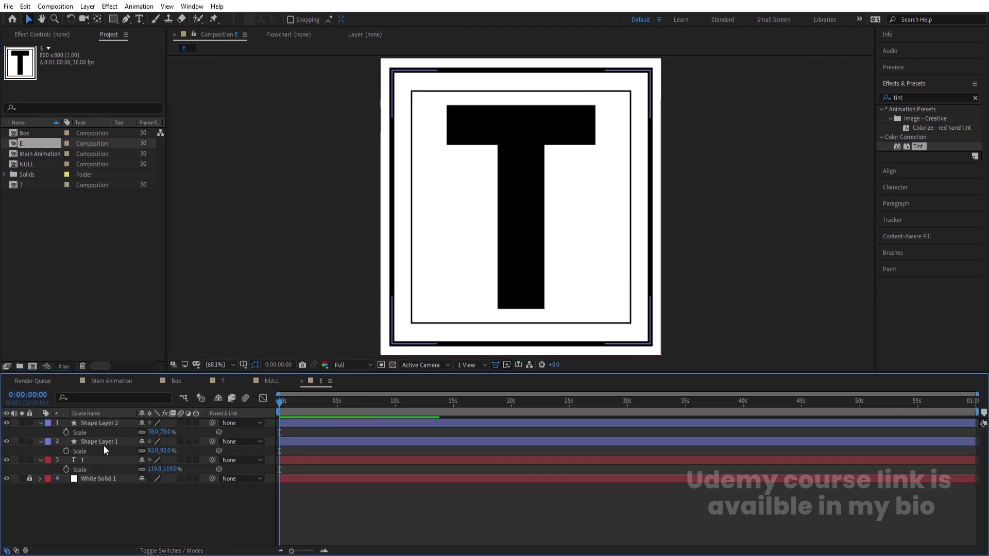
# Step: Replace the letter T with E in the text layer of the E composition
pyautogui.click(96, 459)
pyautogui.hotkey('ctrl', 't')
pyautogui.doubleClick(535, 194)
pyautogui.write('E')
pyautogui.click(107, 489)
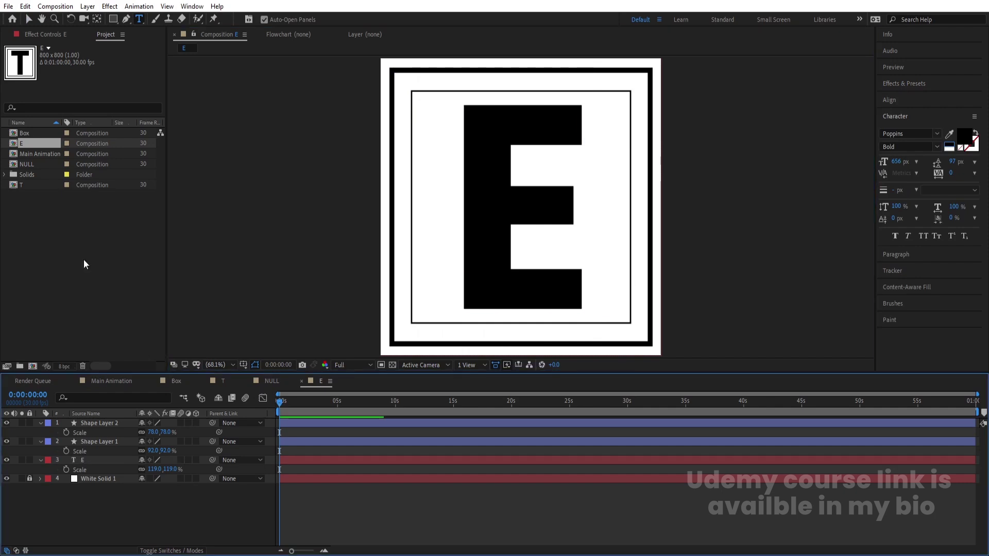
# Step: Duplicate the E composition, rename the copy X, and open it
pyautogui.click(26, 145)
pyautogui.hotkey('ctrl', 'd')
pyautogui.press('Return')
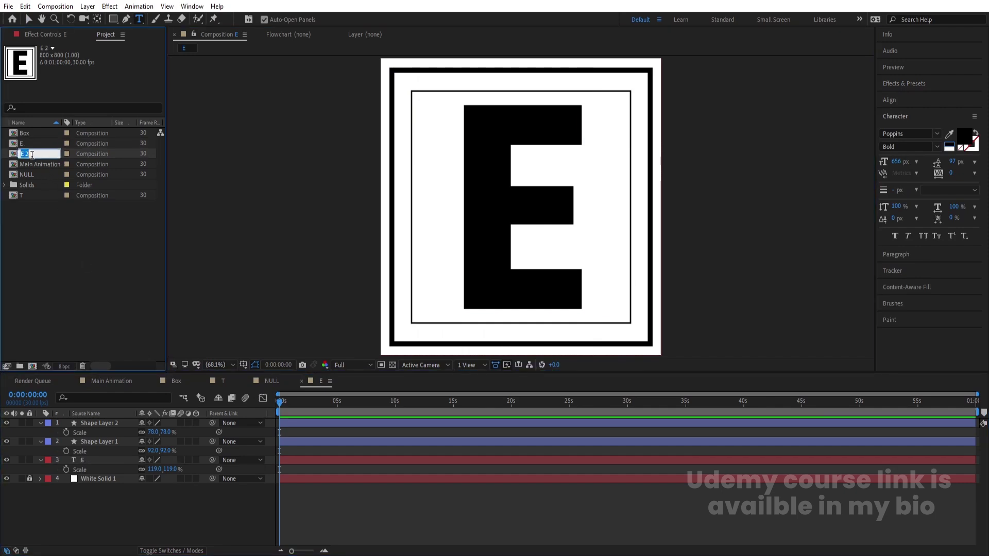
pyautogui.write('X')
pyautogui.press('Return')
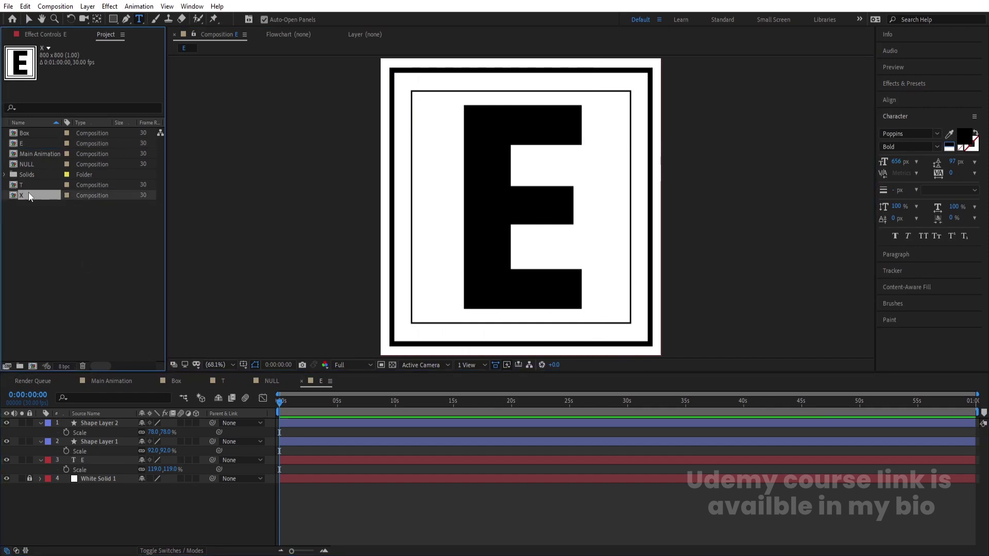
pyautogui.doubleClick(29, 196)
# Step: Replace the letter E with X in the text layer of the X composition
pyautogui.click(88, 456)
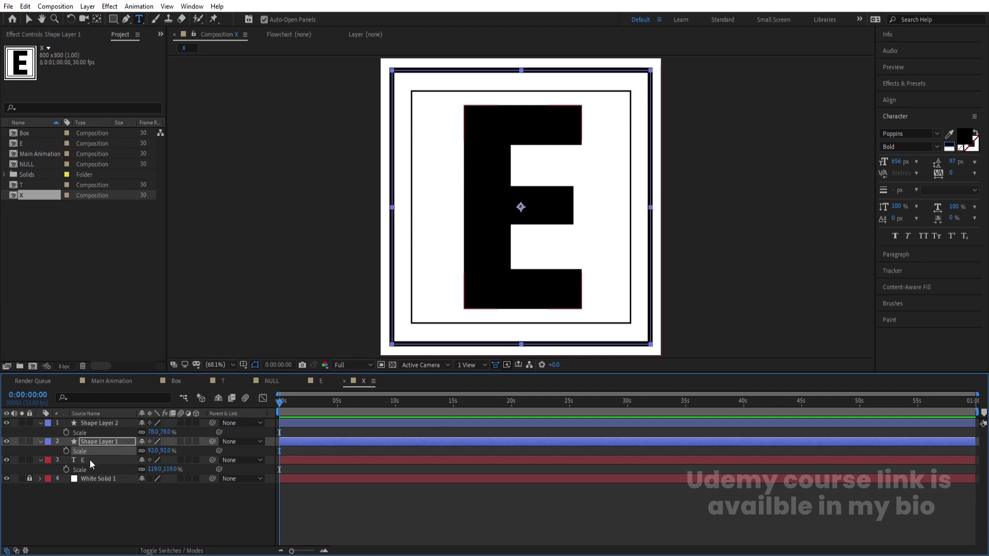
pyautogui.click(90, 460)
pyautogui.doubleClick(506, 211)
pyautogui.write('X')
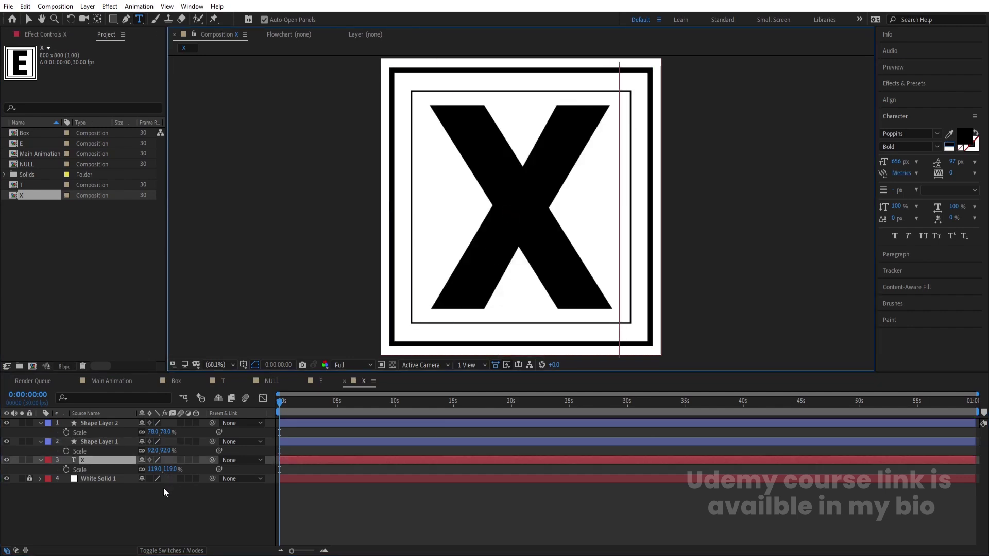
pyautogui.click(164, 483)
# Step: In the Main Animation composition, make the Box layer 3D and collapse its properties
pyautogui.click(18, 196)
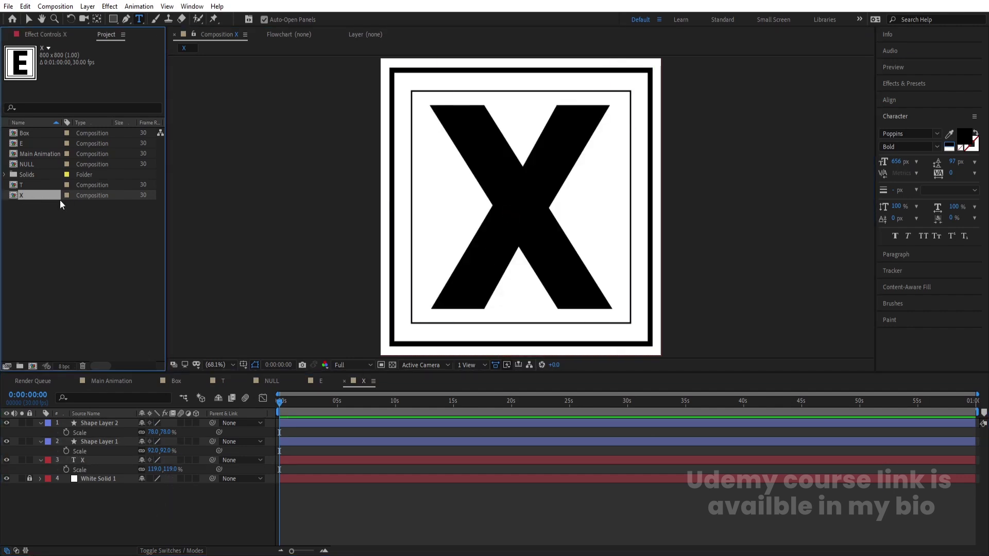
pyautogui.click(129, 385)
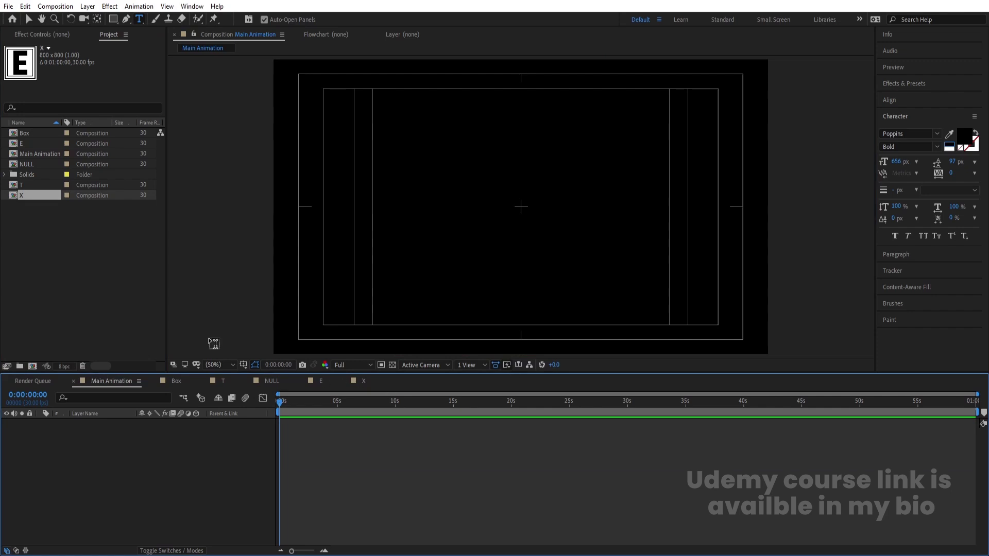
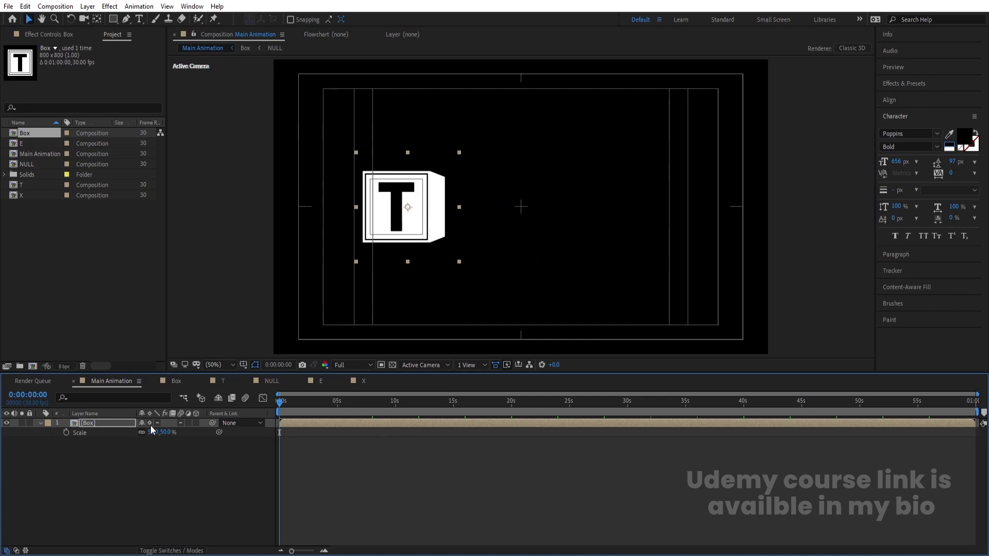
pyautogui.click(198, 424)
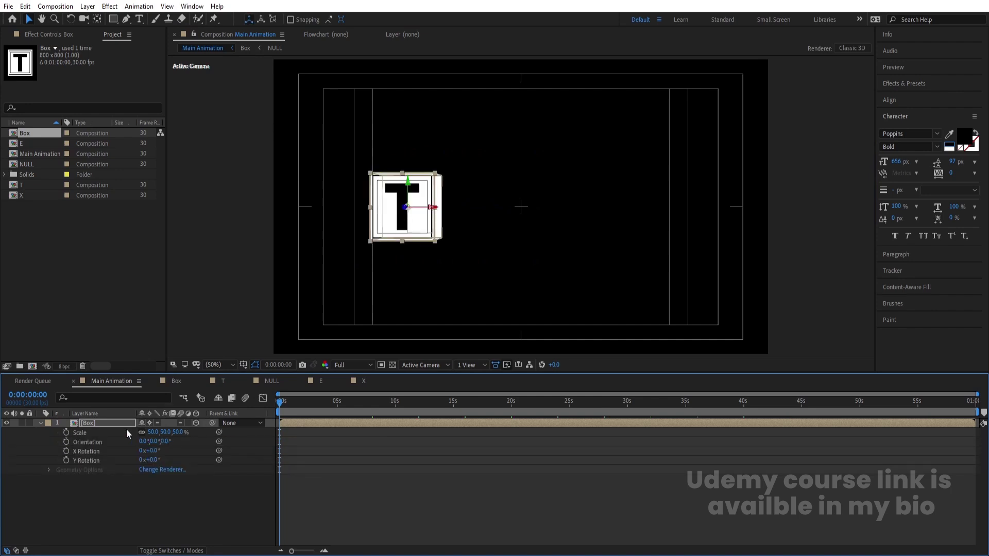
pyautogui.click(41, 423)
pyautogui.click(101, 449)
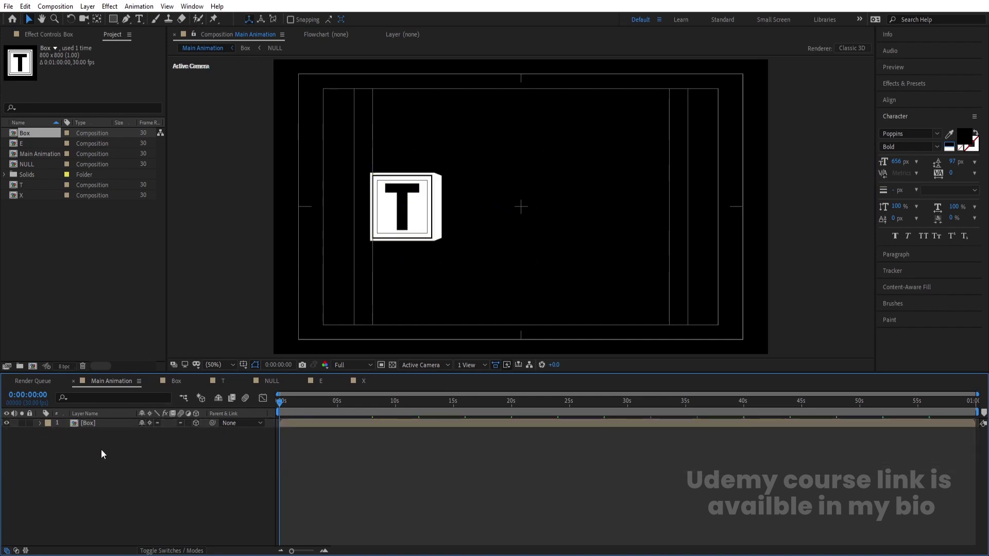
# Step: Duplicate the Box layer and move the copy along X to sit directly to the right of the first box
pyautogui.click(96, 423)
pyautogui.hotkey('ctrl', 'd')
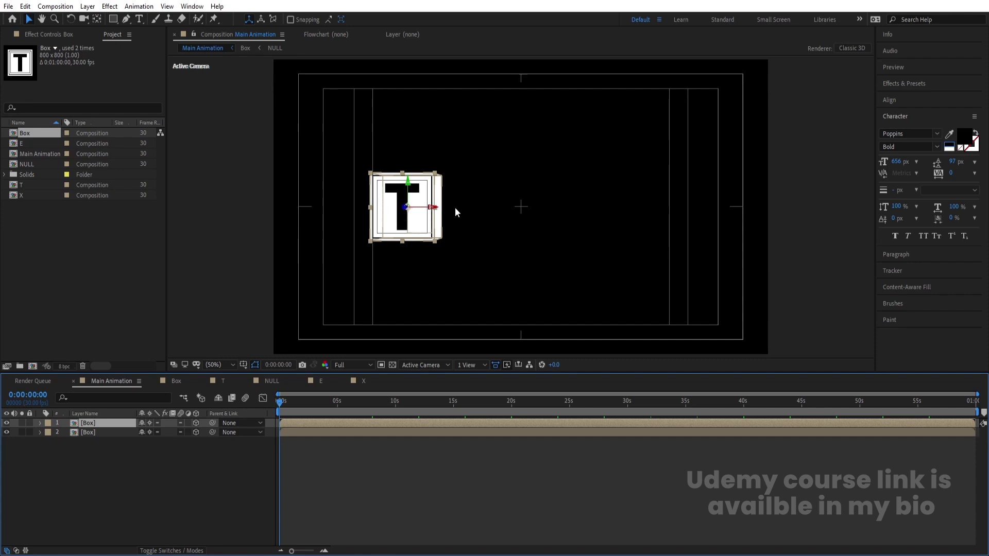
pyautogui.click(432, 207)
pyautogui.moveTo(429, 209); pyautogui.dragTo(490, 210)
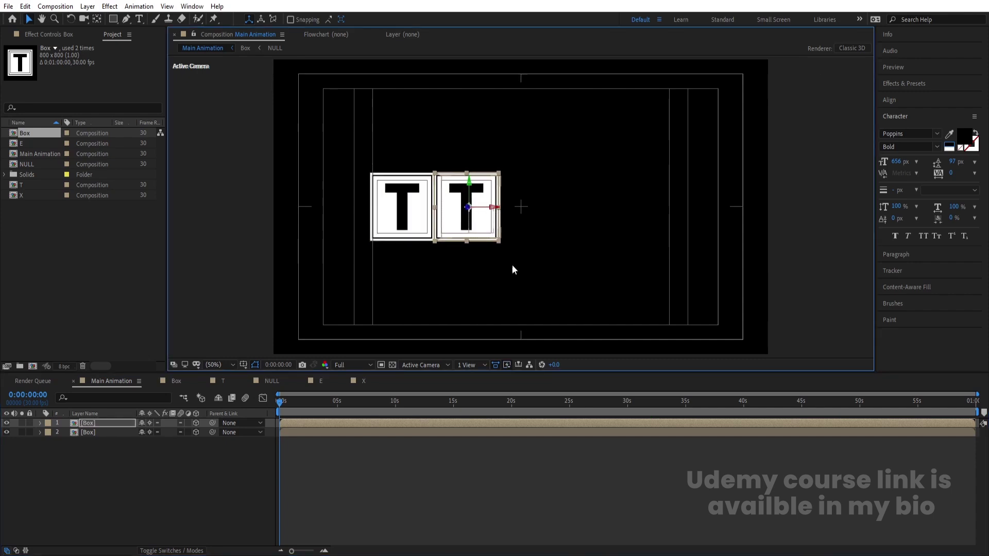
pyautogui.press('Right')
pyautogui.press('Right')
pyautogui.press('Right')
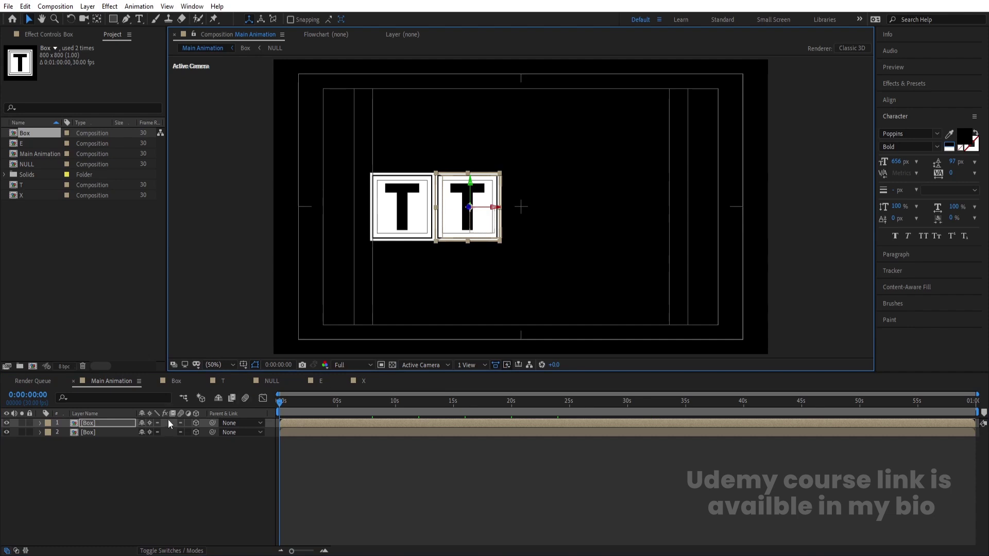
pyautogui.click(151, 463)
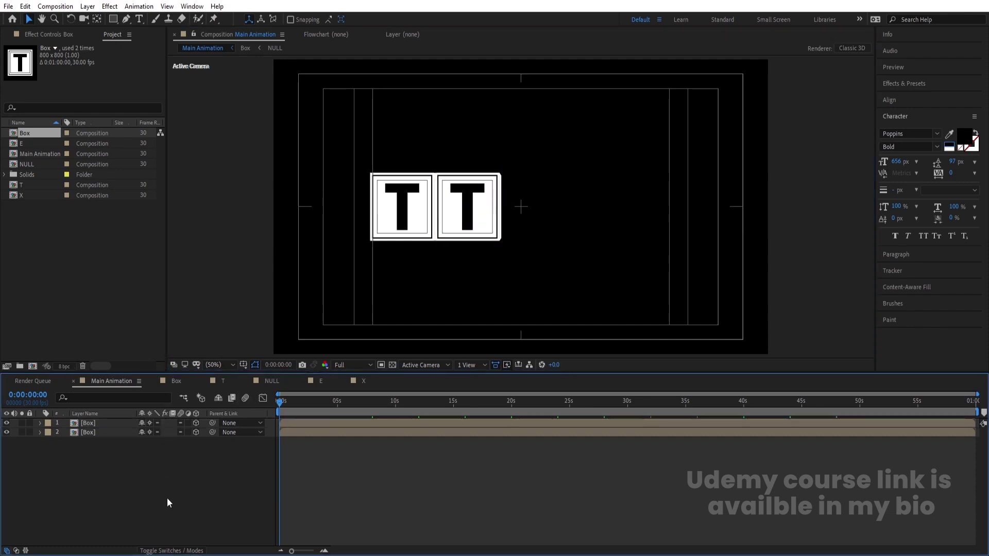
# Step: Nudge the second box slightly further right to leave a small gap between the two boxes
pyautogui.click(119, 425)
pyautogui.click(130, 456)
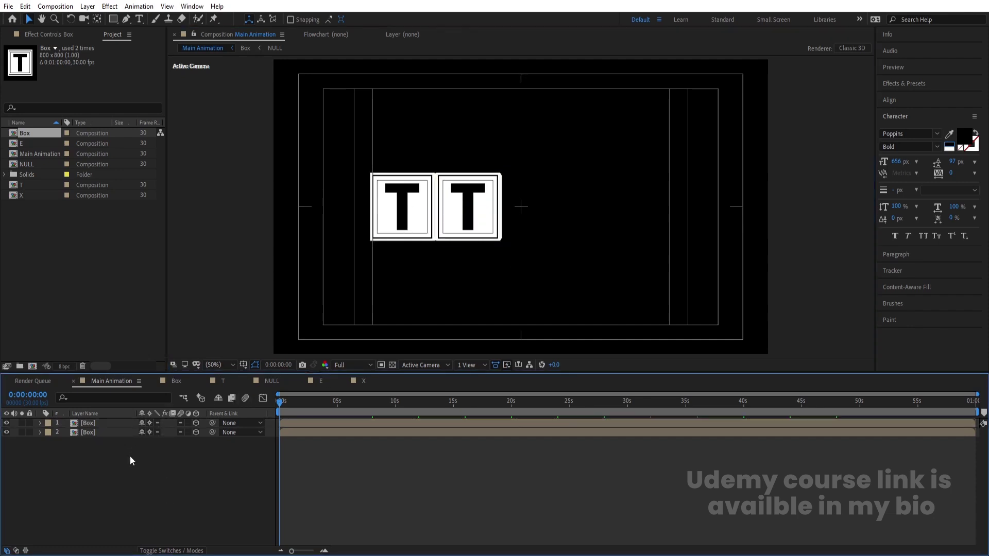
pyautogui.click(102, 423)
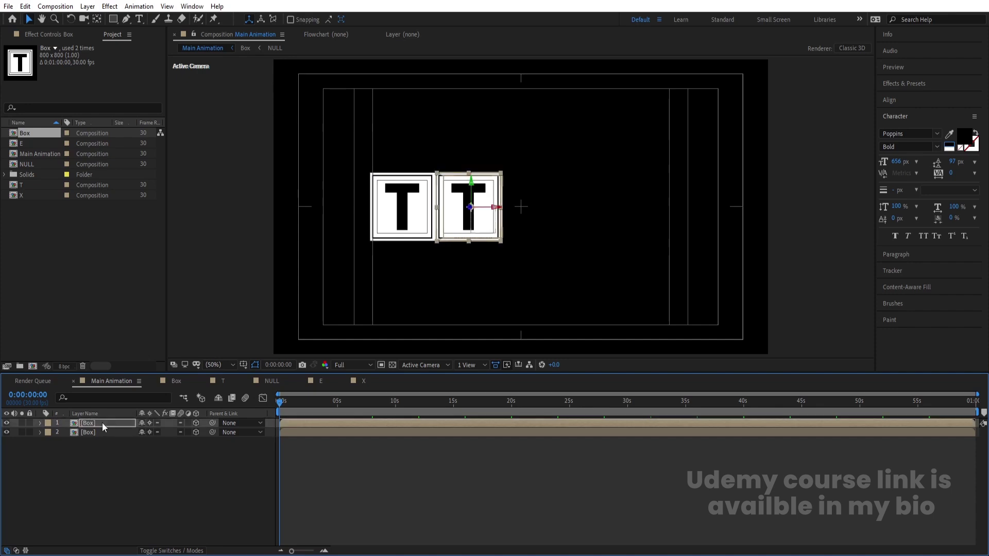
pyautogui.press('Right')
pyautogui.press('Right')
pyautogui.press('Right')
pyautogui.press('Right')
pyautogui.press('Right')
pyautogui.press('Right')
pyautogui.press('Right')
pyautogui.click(268, 501)
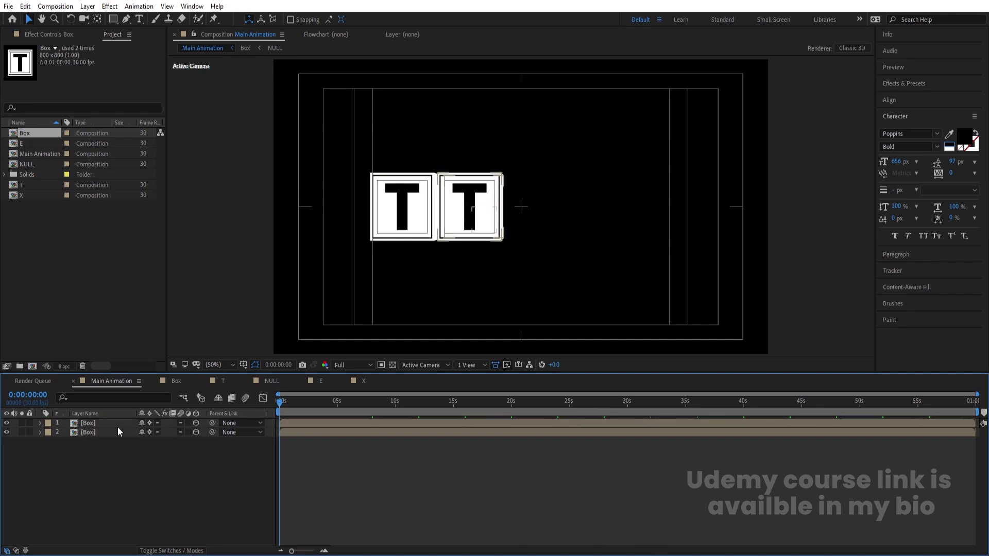
# Step: Duplicate the Box composition in the project and swap the copy in as the source of the top Box layer
pyautogui.click(91, 425)
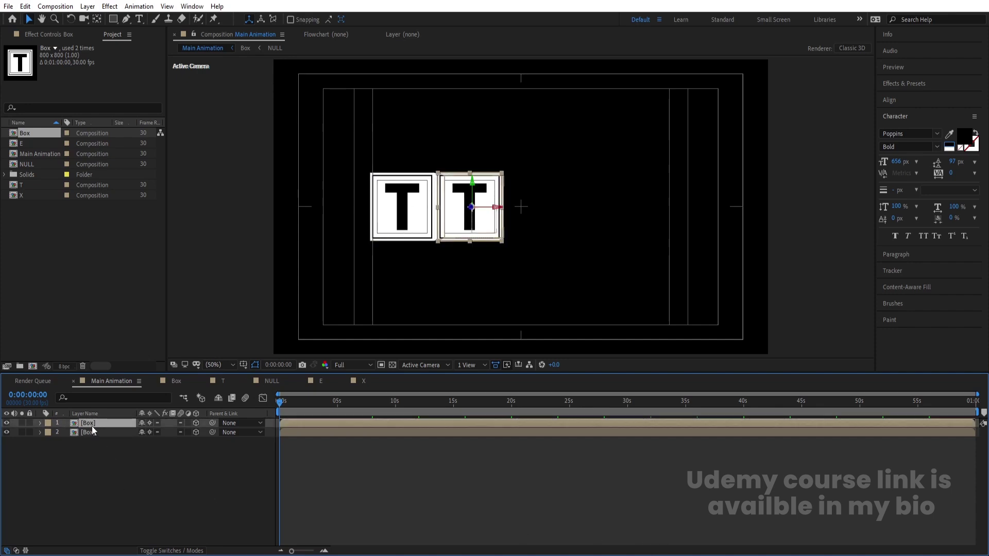
pyautogui.click(21, 134)
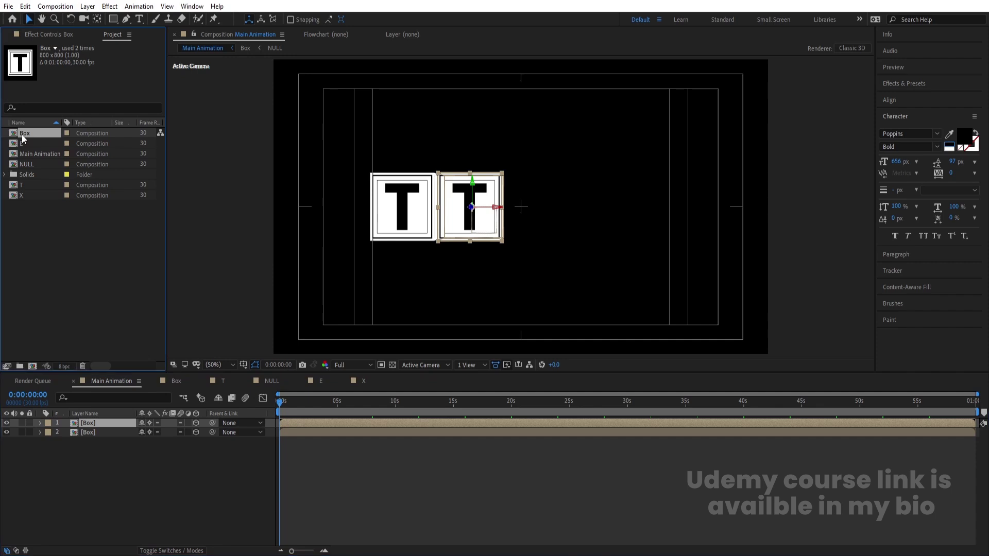
pyautogui.hotkey('ctrl', 'd')
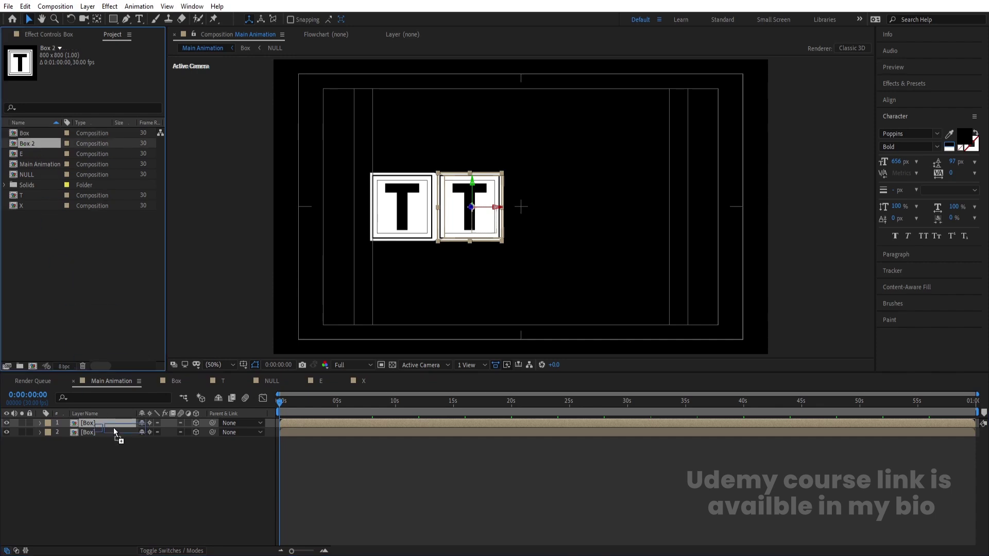
pyautogui.moveTo(113, 428); pyautogui.dragTo(114, 428)
# Step: Replace both T layers inside the Box 2 composition with the E composition, and return to Main Animation
pyautogui.doubleClick(93, 422)
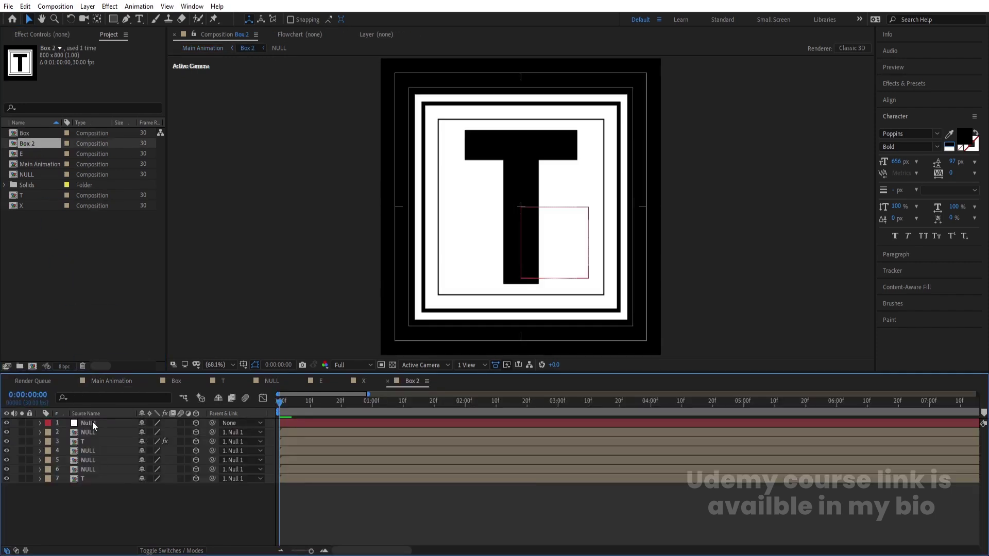
pyautogui.click(89, 445)
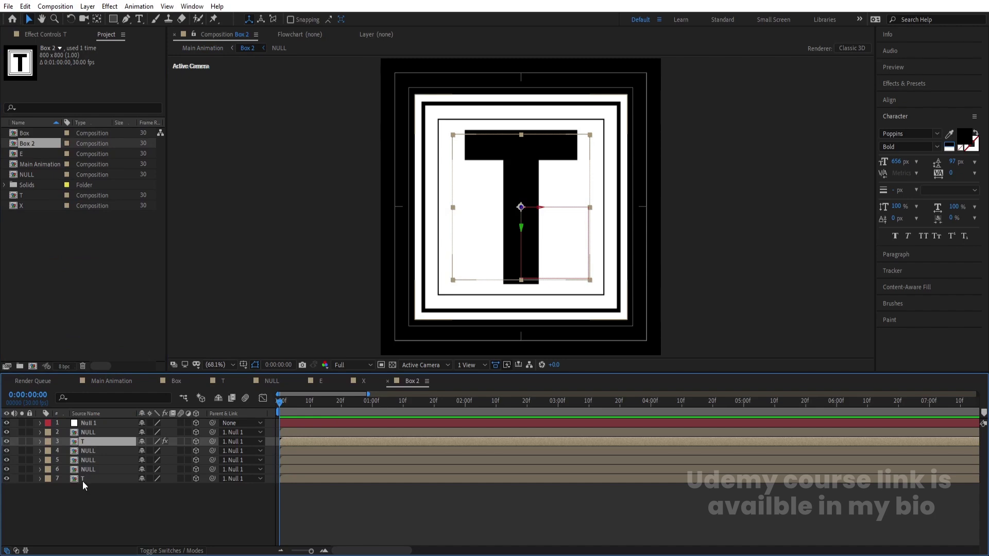
pyautogui.keyDown('ctrl'); pyautogui.click(82, 480); pyautogui.keyUp('ctrl')
pyautogui.click(20, 152)
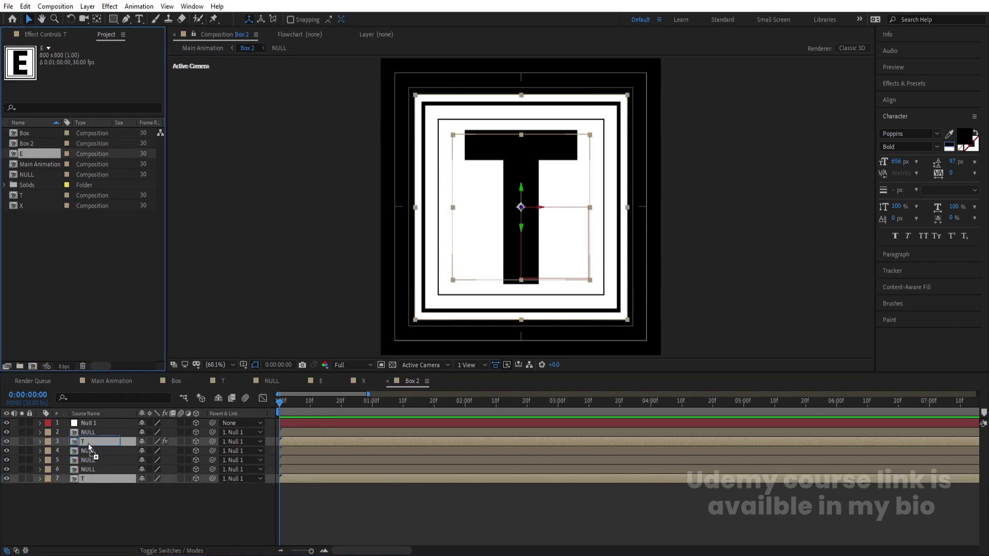
pyautogui.moveTo(88, 444); pyautogui.dragTo(89, 444)
pyautogui.click(119, 381)
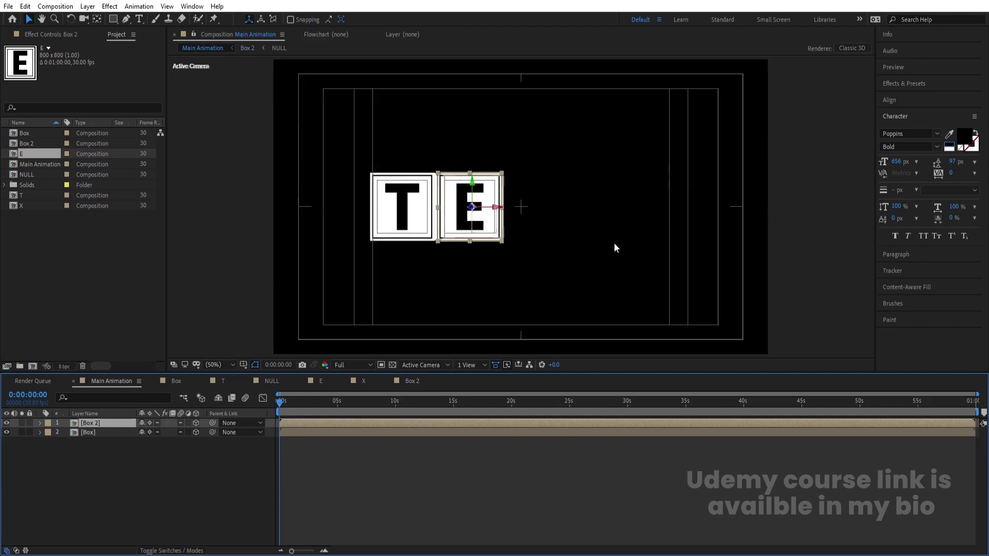
# Step: Duplicate the Box 2 layer and position the copy along X as a third box, evenly spaced beside the second
pyautogui.click(185, 437)
pyautogui.click(98, 424)
pyautogui.hotkey('ctrl', 'd')
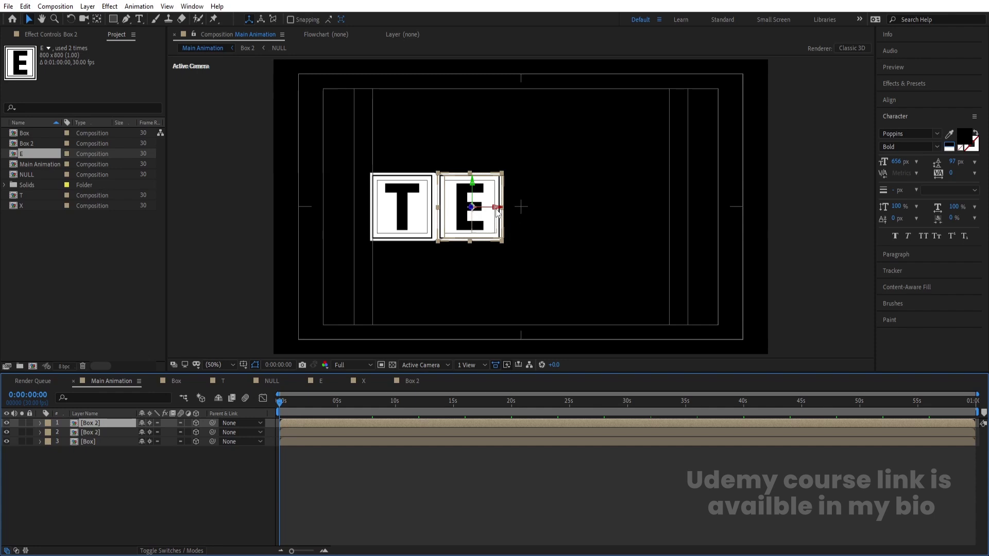
pyautogui.moveTo(495, 209); pyautogui.dragTo(562, 208)
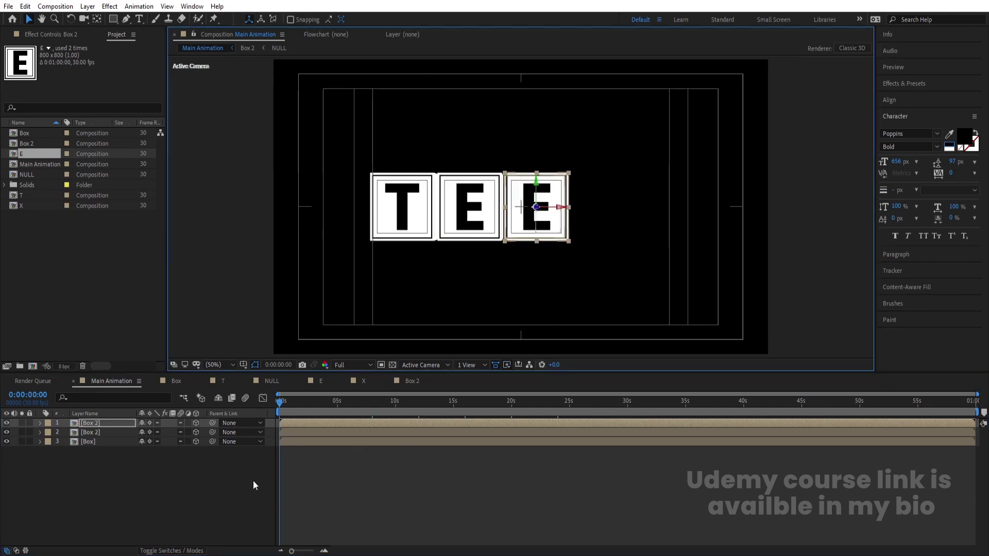
pyautogui.click(195, 515)
pyautogui.click(98, 423)
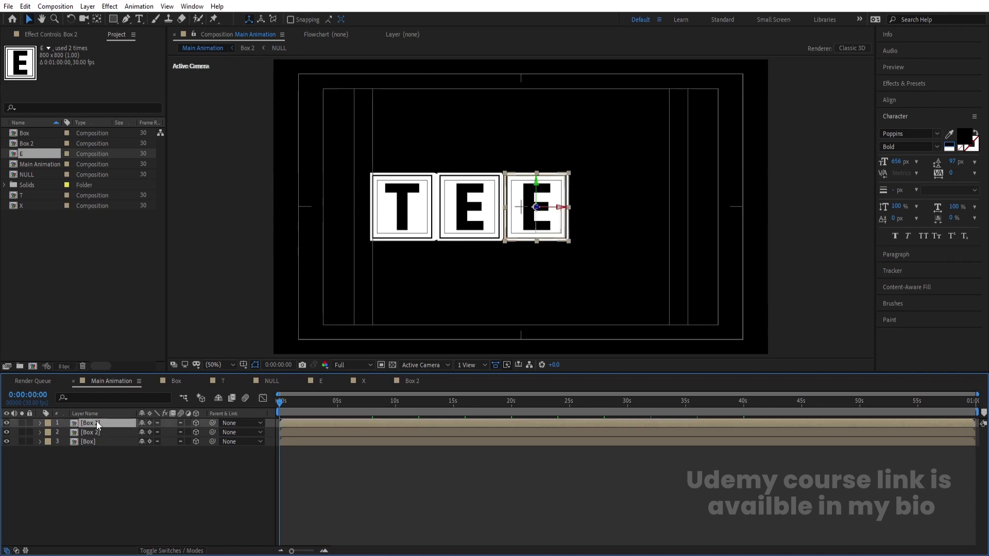
pyautogui.click(105, 473)
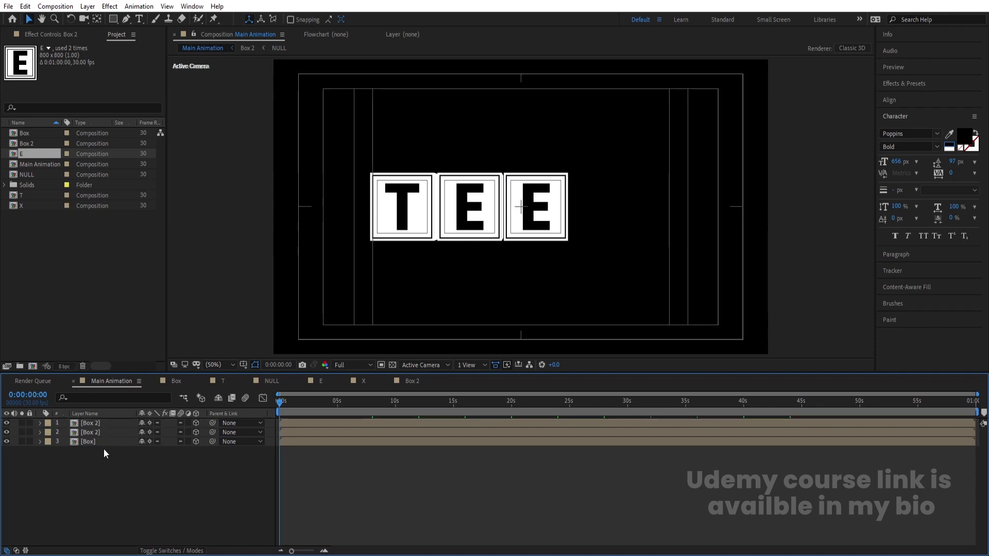
pyautogui.click(109, 421)
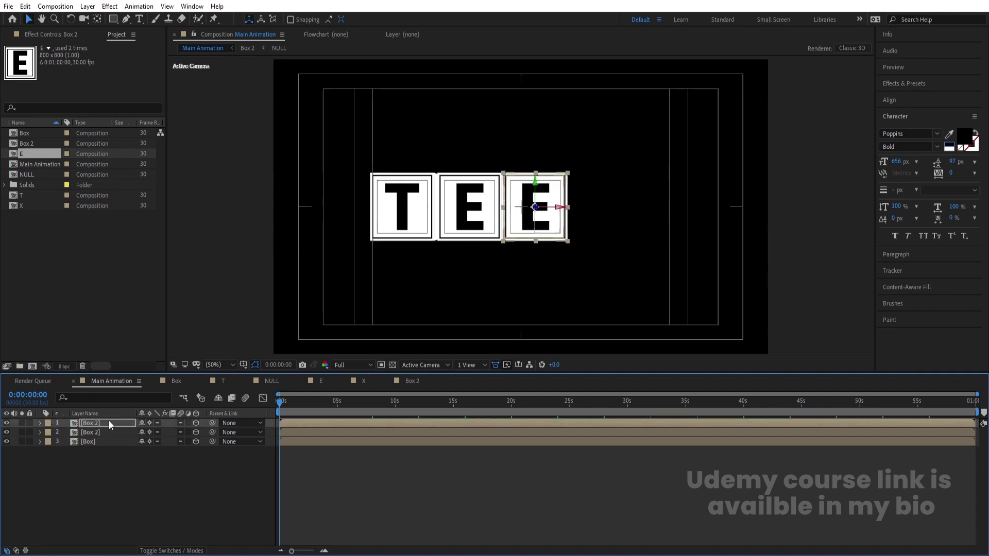
pyautogui.click(120, 473)
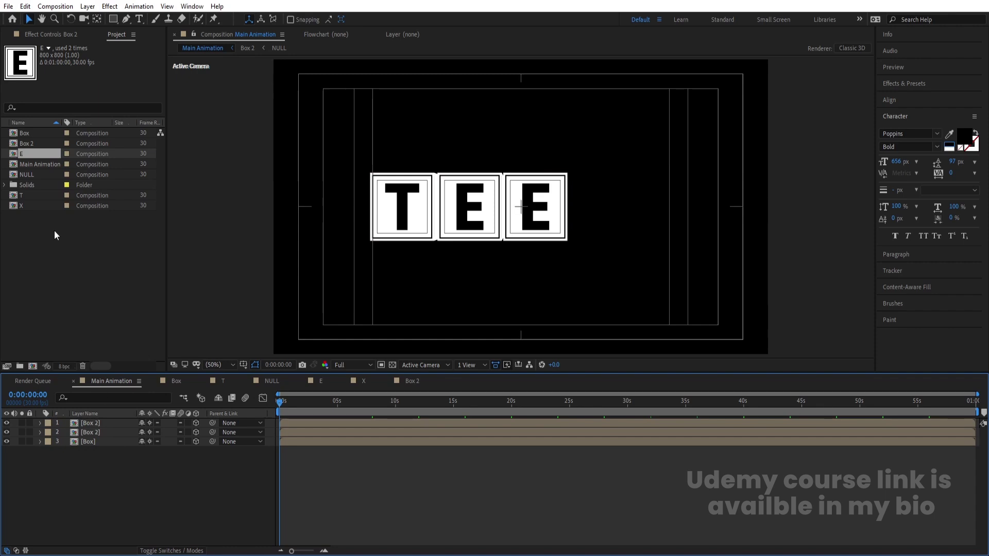
# Step: Duplicate the Box 2 composition in the project and swap the copy in as the source of the third box's layer
pyautogui.click(32, 143)
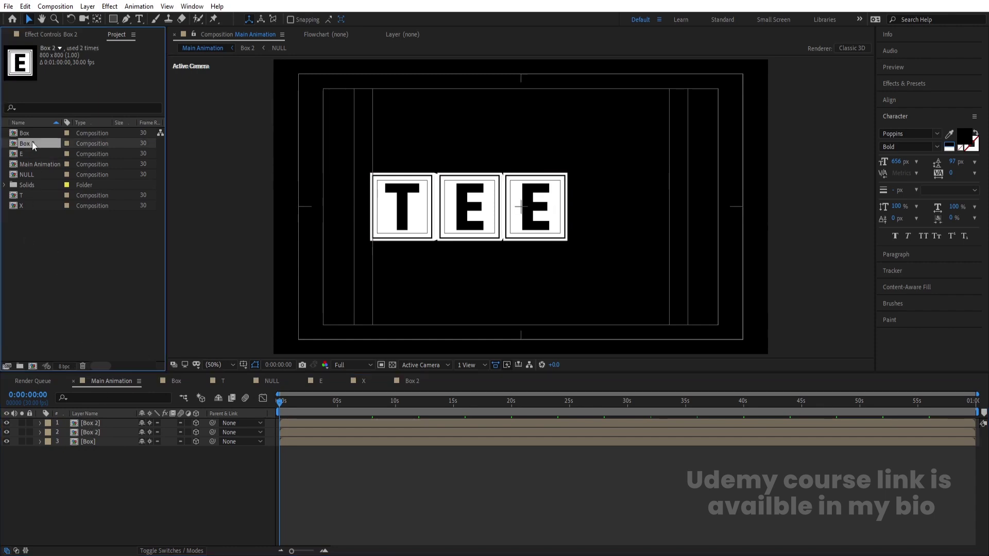
pyautogui.hotkey('ctrl', 'd')
pyautogui.click(104, 425)
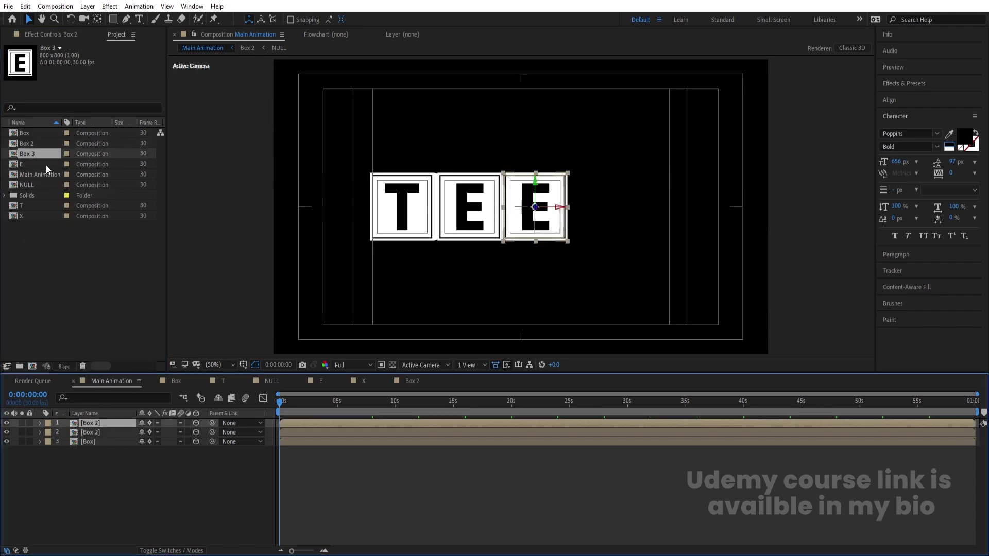
pyautogui.moveTo(30, 154); pyautogui.dragTo(116, 425)
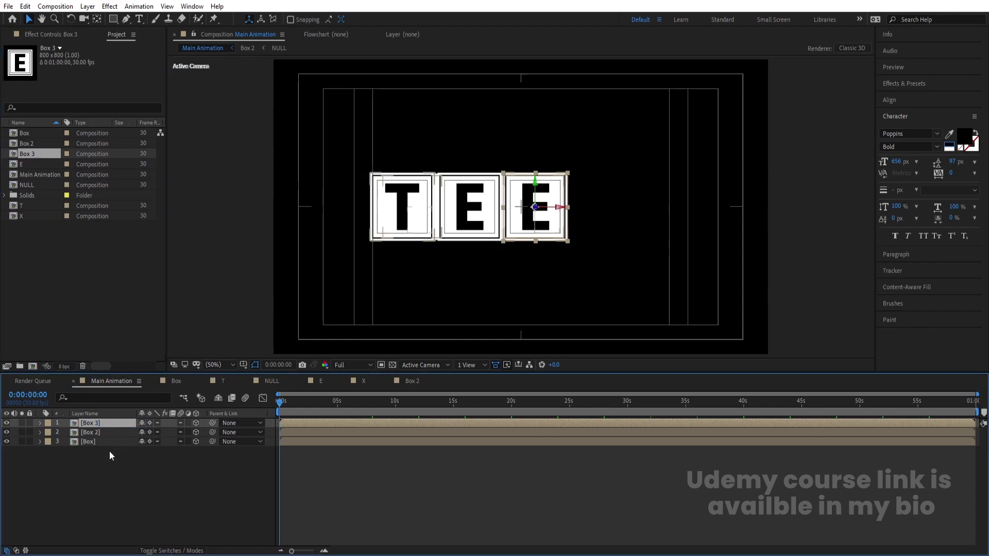
# Step: Replace both E layers inside the Box 3 composition with the X composition, and return to Main Animation
pyautogui.doubleClick(88, 425)
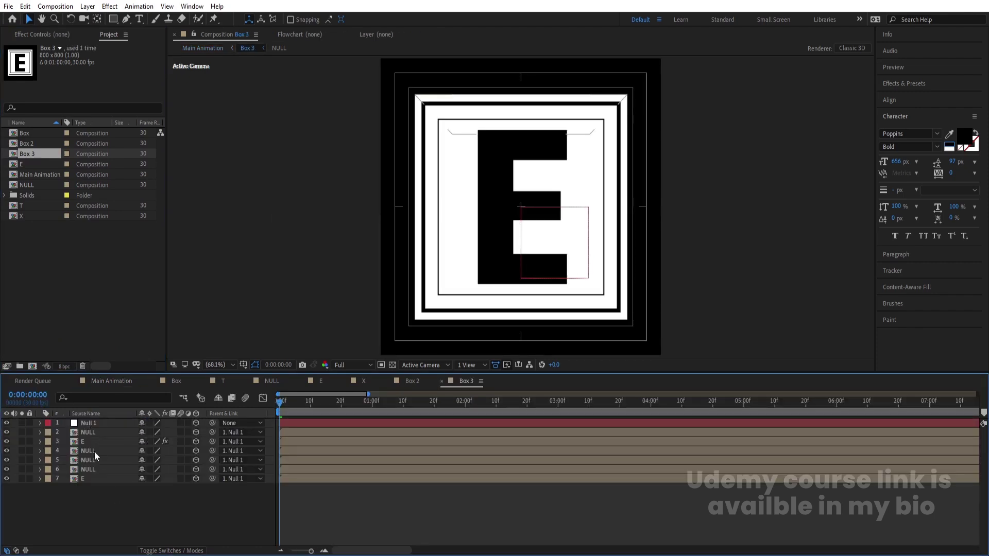
pyautogui.click(21, 217)
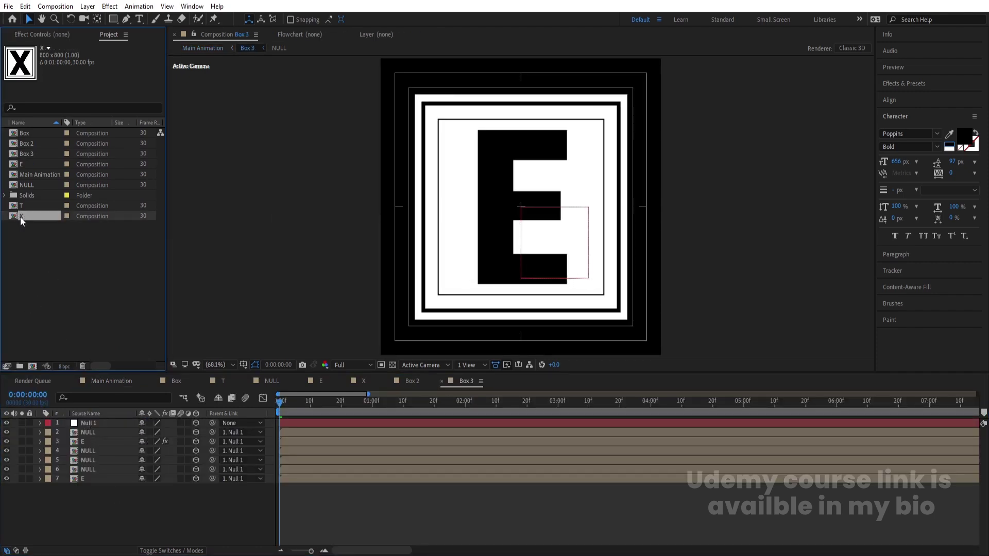
pyautogui.click(92, 441)
pyautogui.keyDown('ctrl'); pyautogui.click(86, 480); pyautogui.keyUp('ctrl')
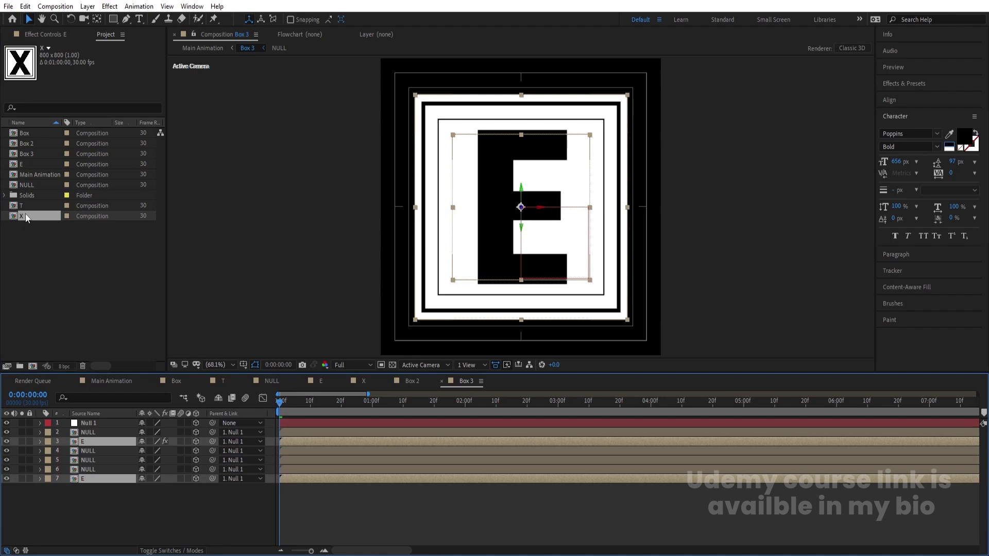
pyautogui.moveTo(27, 219); pyautogui.dragTo(84, 443)
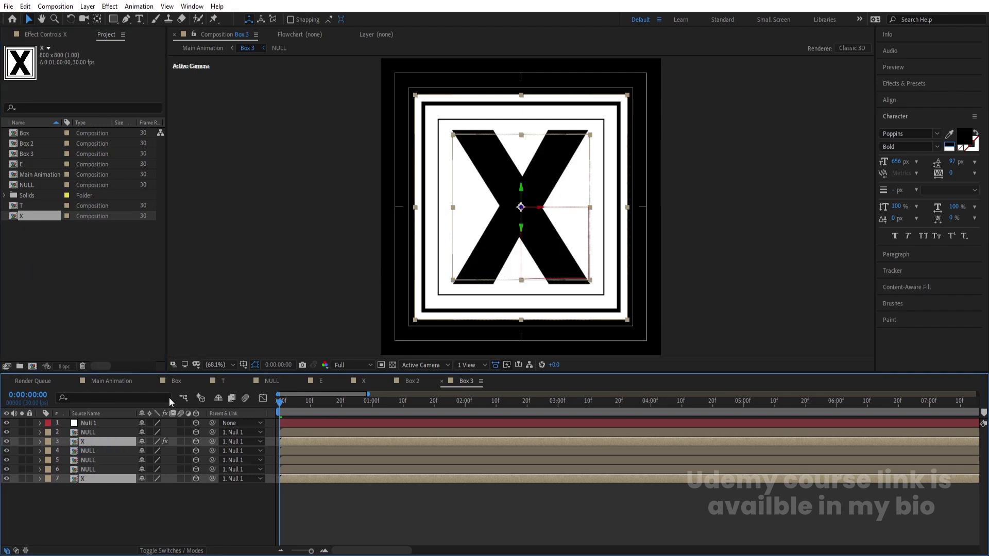
pyautogui.click(116, 386)
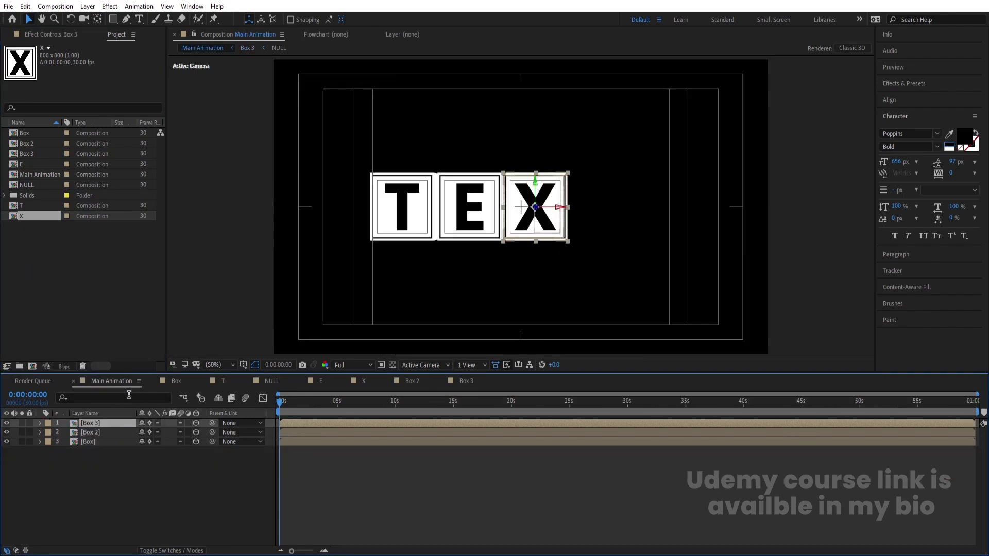
# Step: Duplicate the original Box layer, bring the copy to the top of the layer stack, and position it along X as the fourth box
pyautogui.click(84, 441)
pyautogui.hotkey('ctrl', 'd')
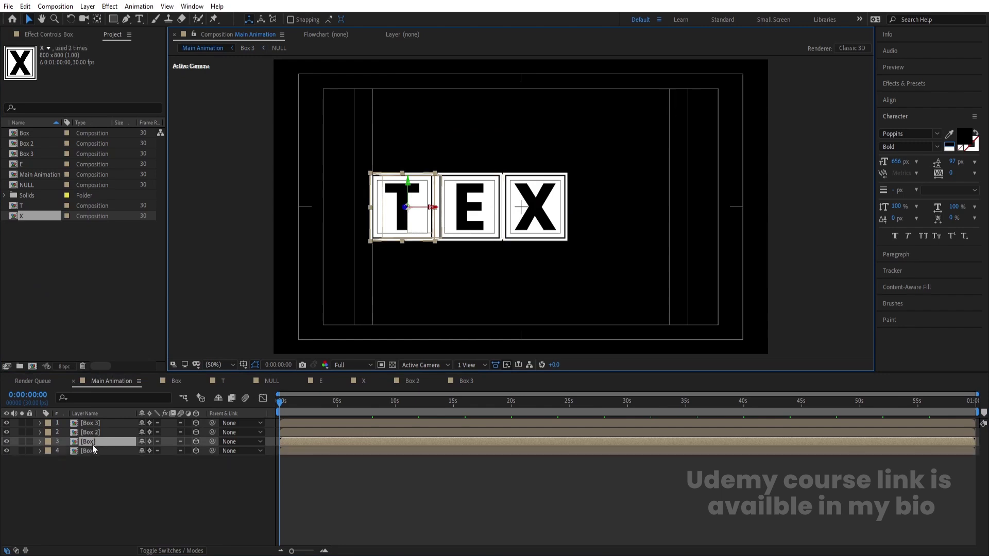
pyautogui.moveTo(92, 444); pyautogui.dragTo(90, 419)
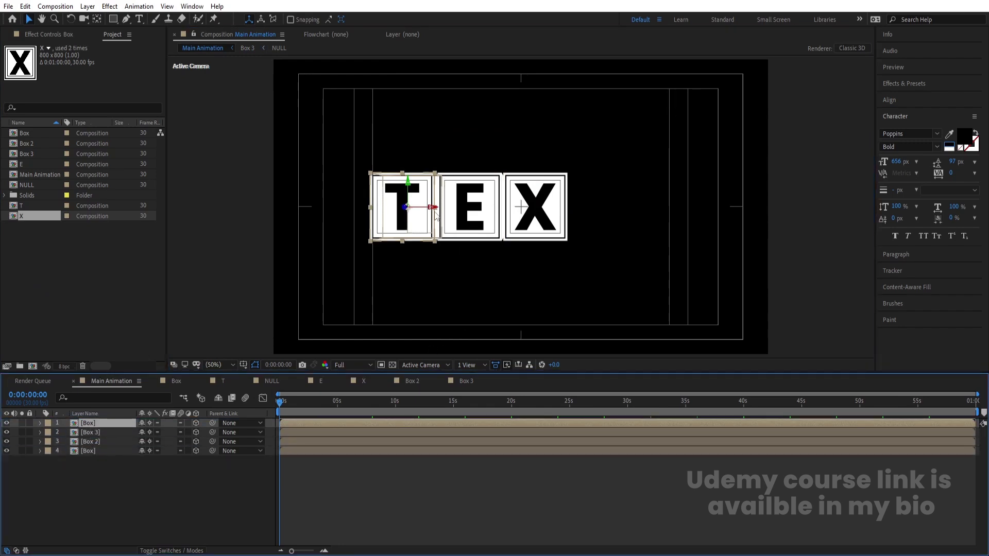
pyautogui.moveTo(430, 206); pyautogui.dragTo(622, 212)
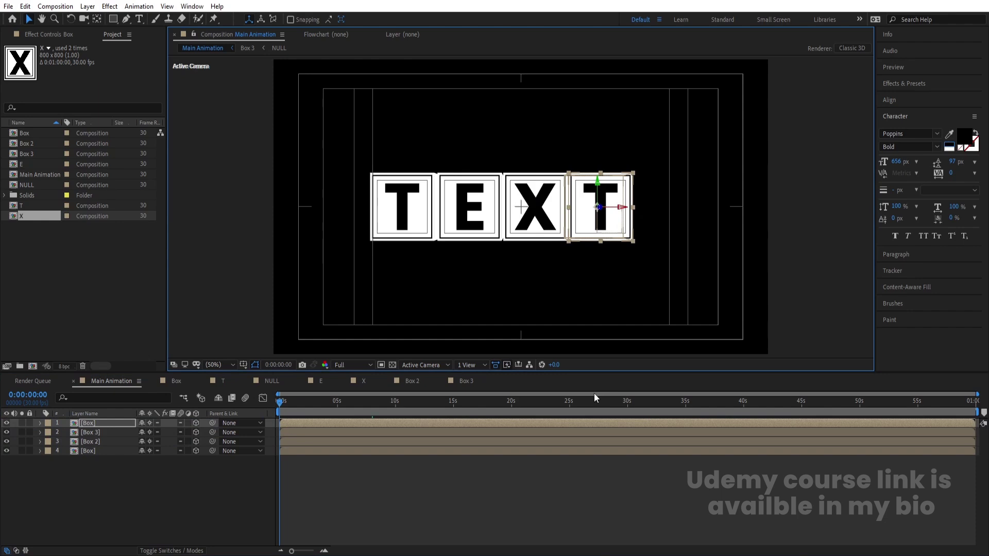
pyautogui.click(512, 497)
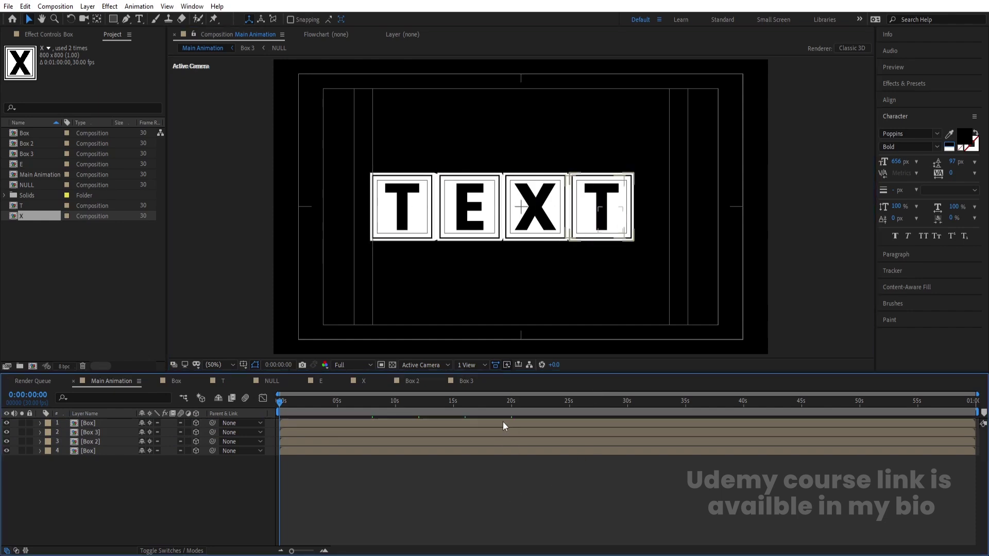
# Step: Move all four box layers together along X to centre the word in the frame, and preview the animation
pyautogui.hotkey('ctrl', 'a')
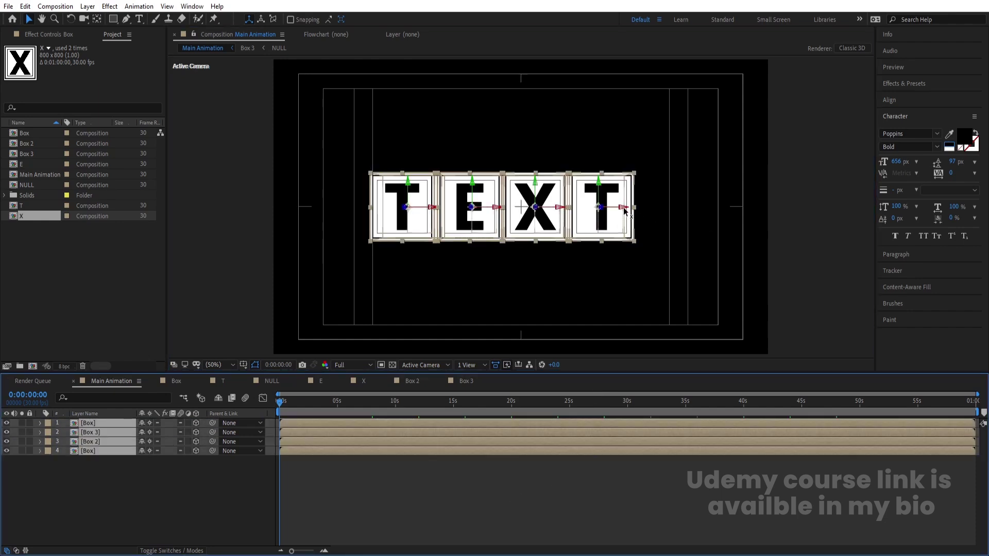
pyautogui.moveTo(625, 210); pyautogui.dragTo(640, 209)
pyautogui.click(218, 486)
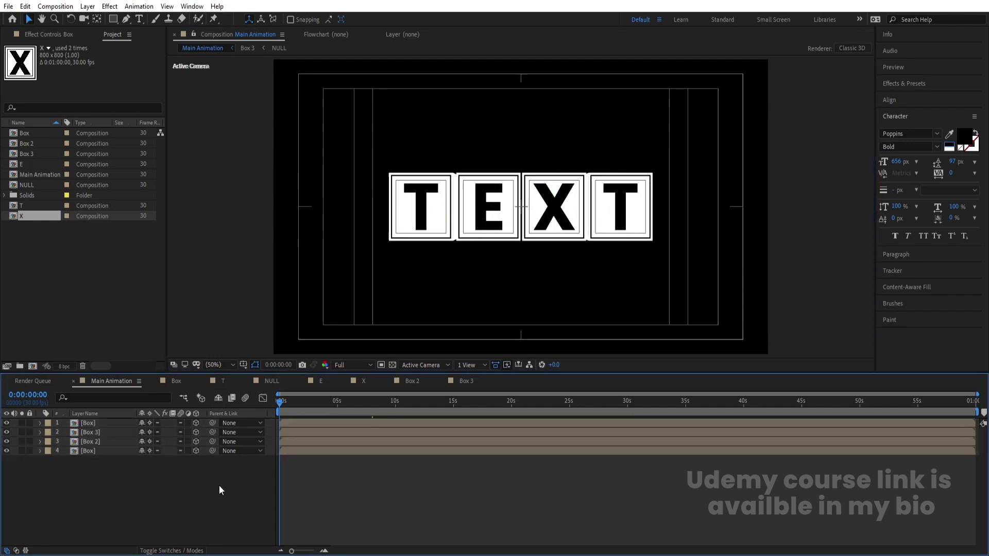
pyautogui.press('space')
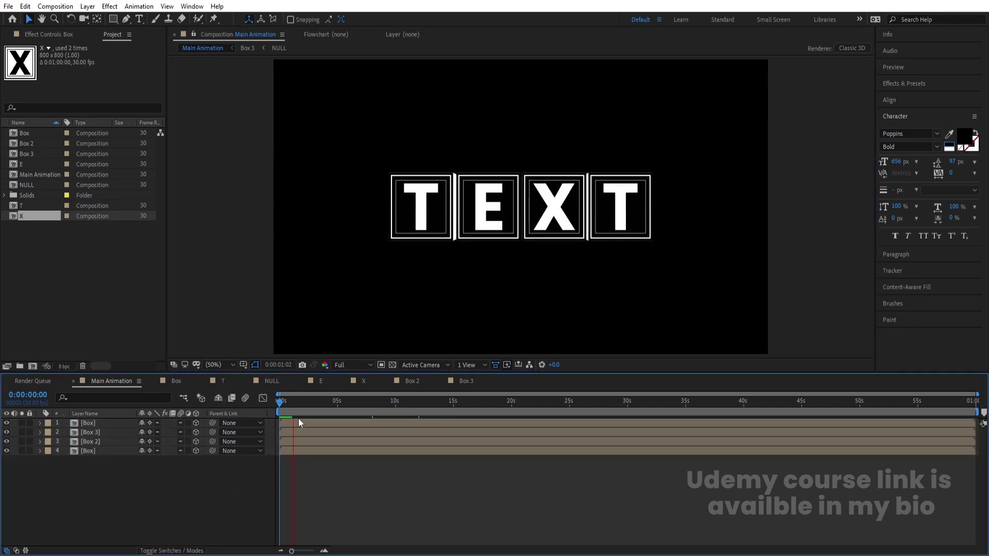
pyautogui.press('space')
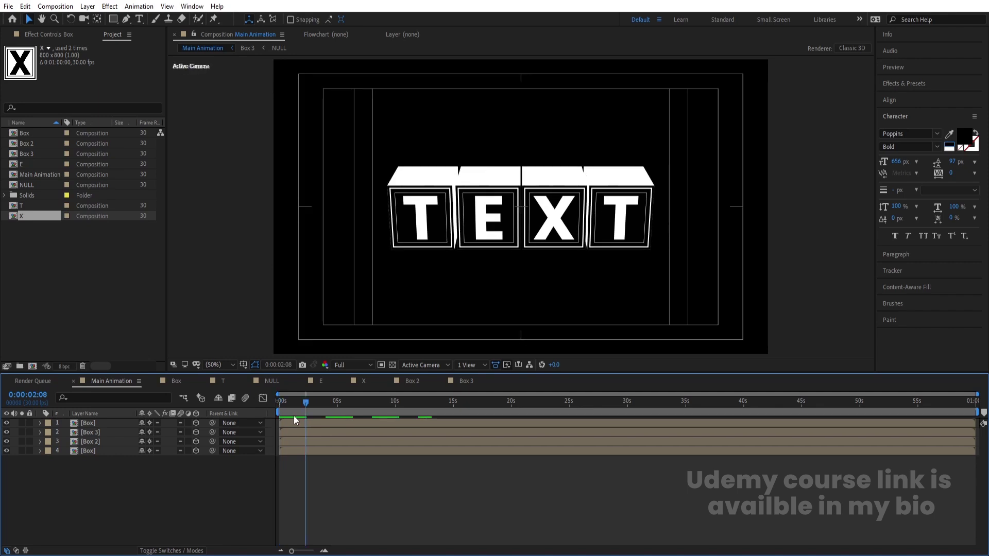
# Step: At 0:00:01:22, shift the E, X and last T boxes along X to close the gaps between them, and preview the spacing
pyautogui.moveTo(302, 402); pyautogui.dragTo(299, 401)
pyautogui.click(481, 187)
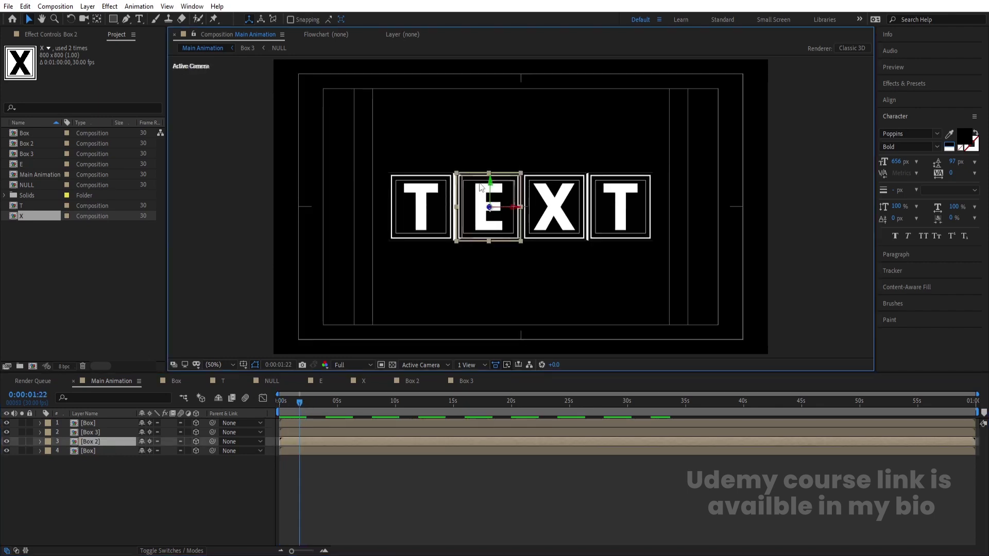
pyautogui.moveTo(520, 201); pyautogui.dragTo(486, 275)
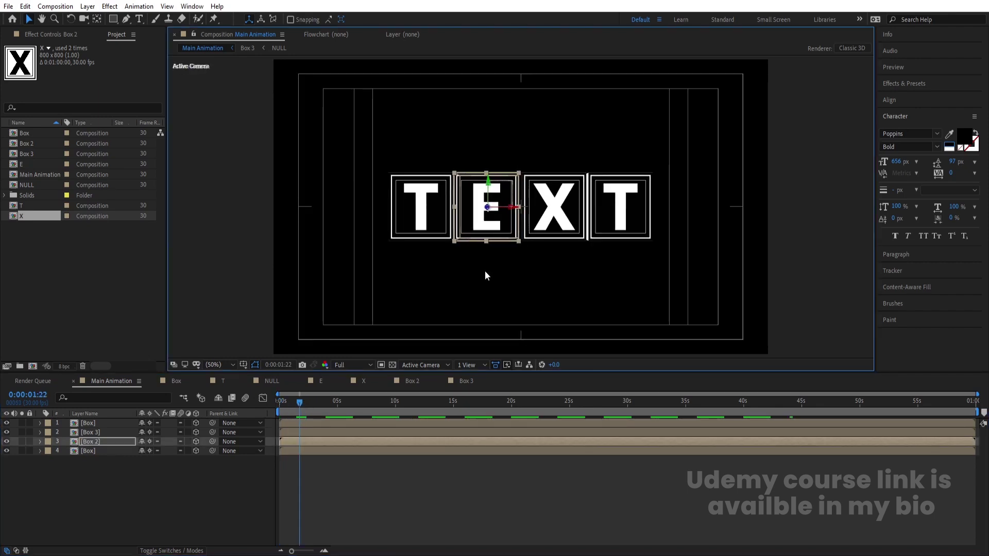
pyautogui.click(133, 511)
pyautogui.moveTo(496, 208); pyautogui.dragTo(494, 208)
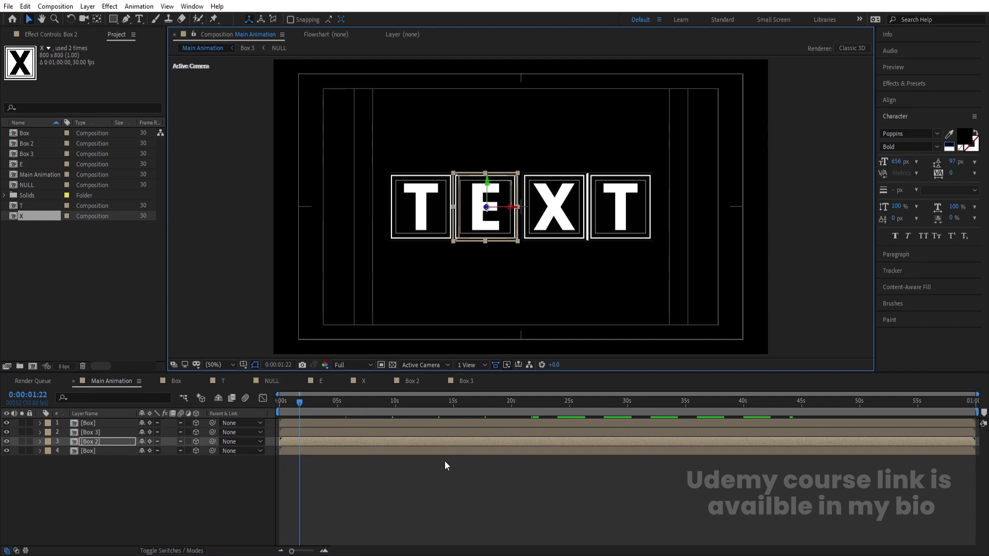
pyautogui.click(430, 519)
pyautogui.click(572, 232)
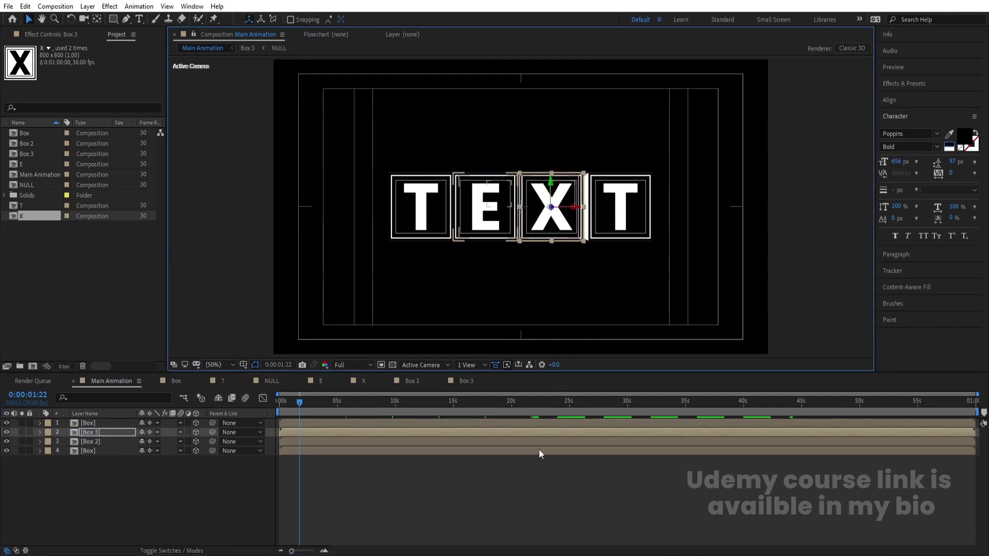
pyautogui.click(520, 472)
pyautogui.moveTo(630, 204); pyautogui.dragTo(624, 203)
pyautogui.press('space')
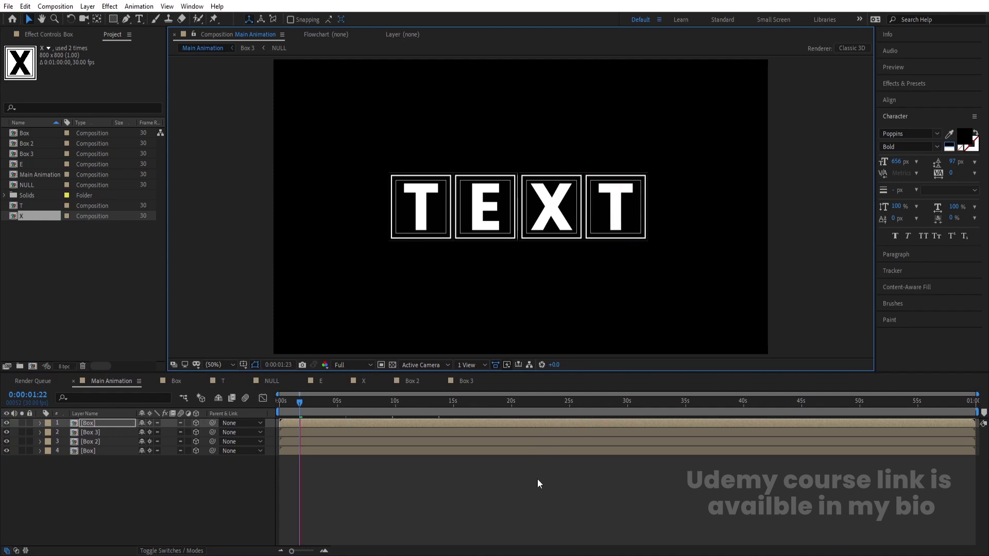
pyautogui.press('space')
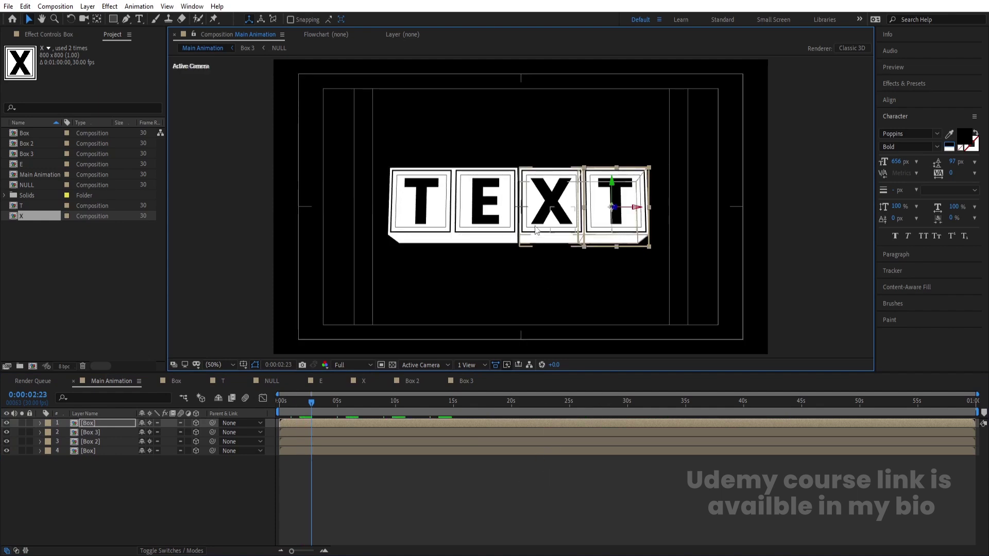
# Step: Nudge the X and last T boxes together slightly closer to the E box, preview the rotation, and return to the first frame
pyautogui.keyDown('shift'); pyautogui.click(553, 216); pyautogui.keyUp('shift')
pyautogui.press('Left')
pyautogui.press('Left')
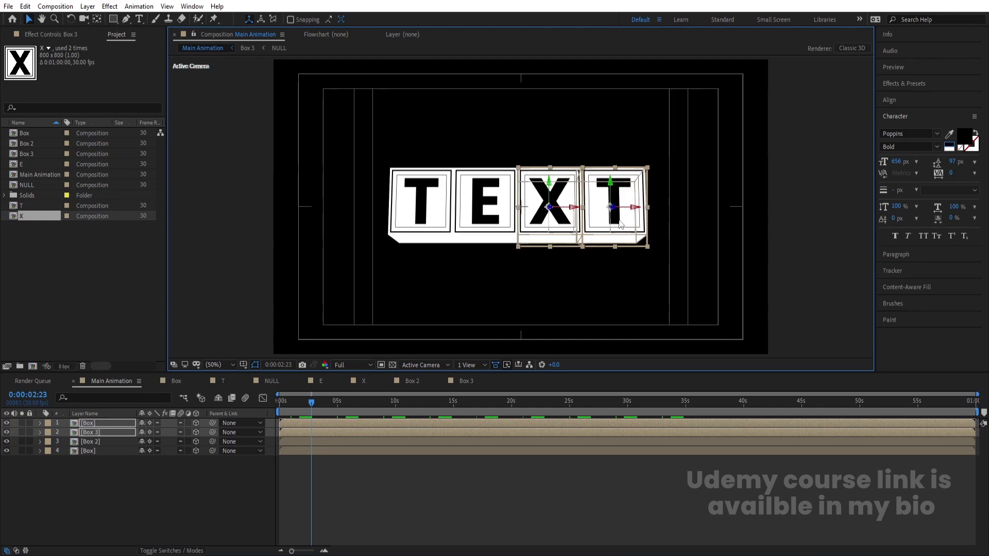
pyautogui.click(536, 472)
pyautogui.click(549, 216)
pyautogui.keyDown('shift'); pyautogui.click(611, 218); pyautogui.keyUp('shift')
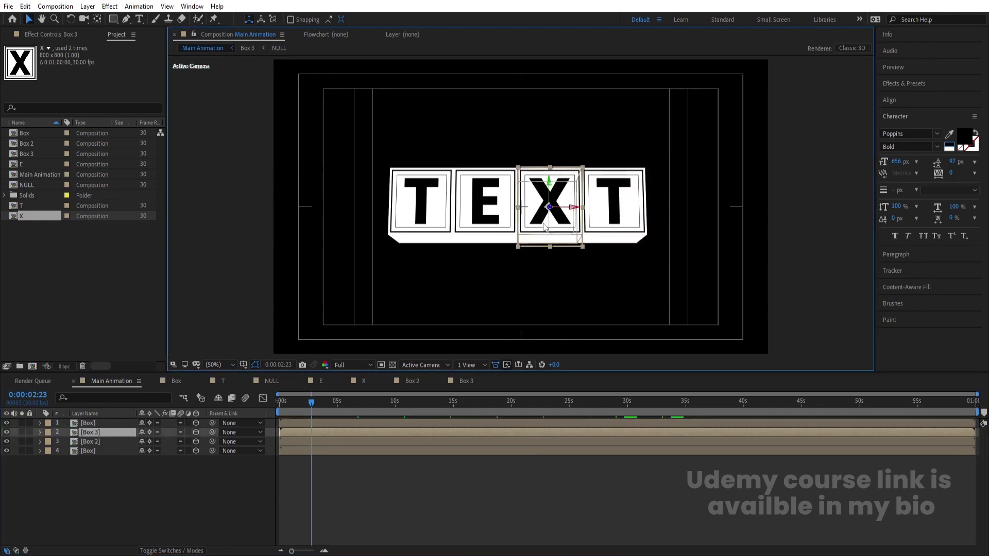
pyautogui.press('space')
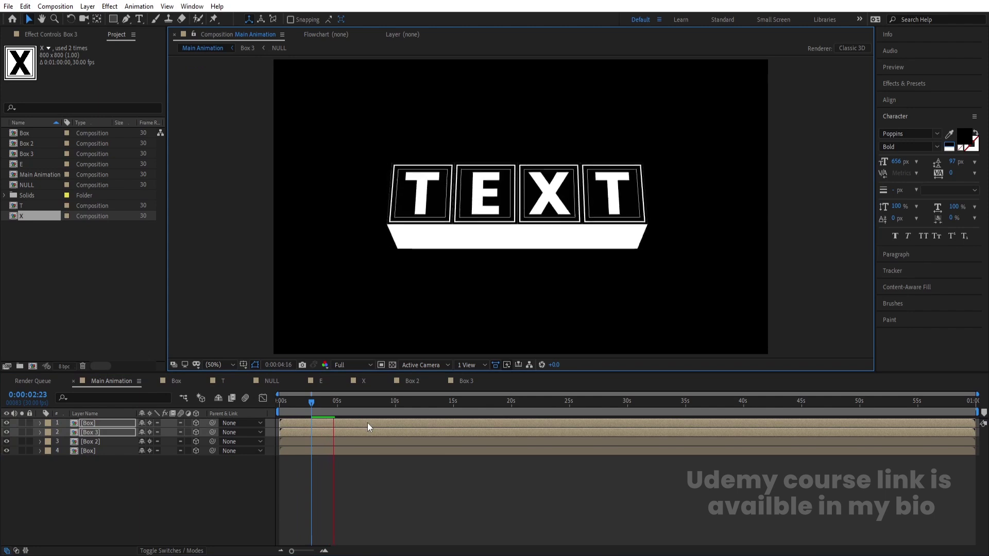
pyautogui.press('space')
pyautogui.press('Home')
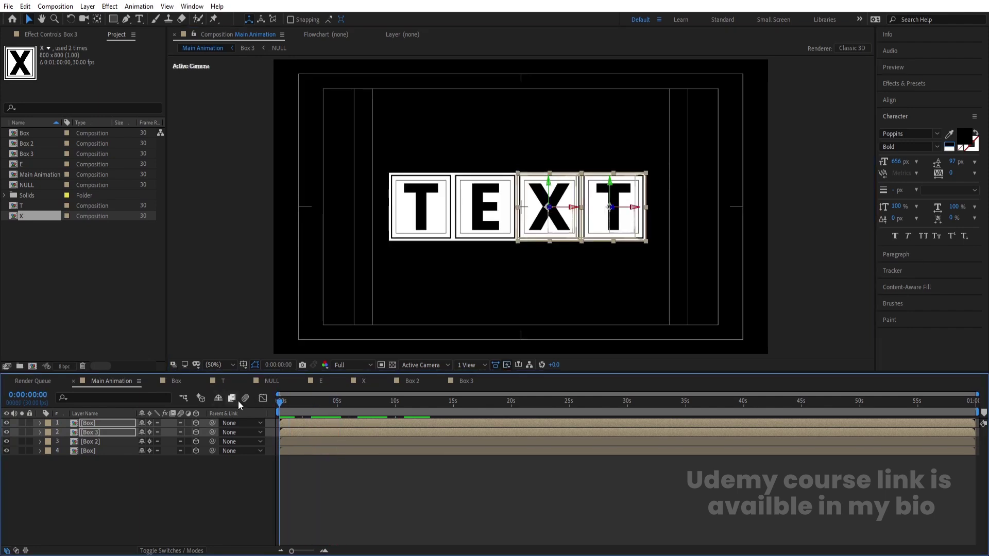
# Step: Offset the Box 2 layer so that it starts at 0:00:00:10
pyautogui.press('=')
pyautogui.press('=')
pyautogui.click(307, 478)
pyautogui.press('=')
pyautogui.press('=')
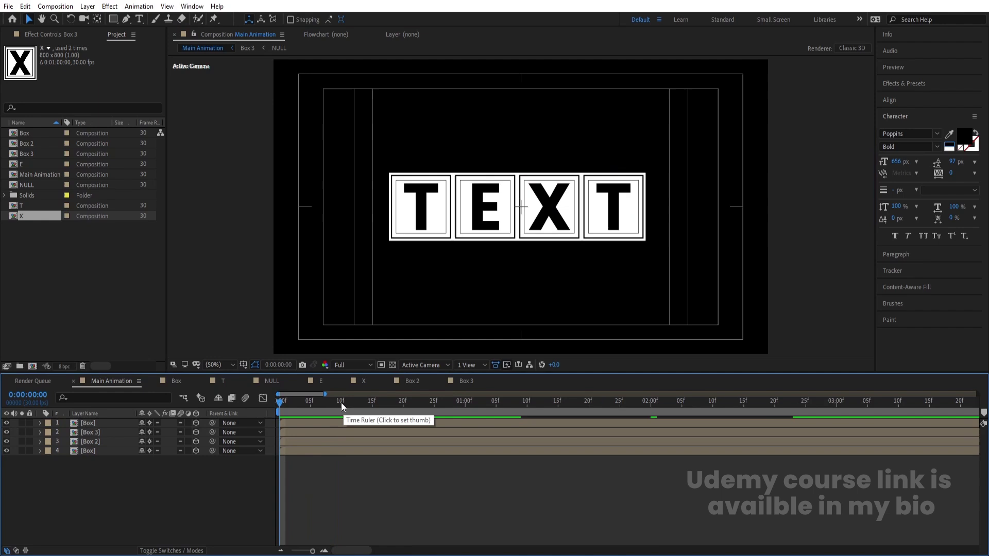
pyautogui.click(341, 403)
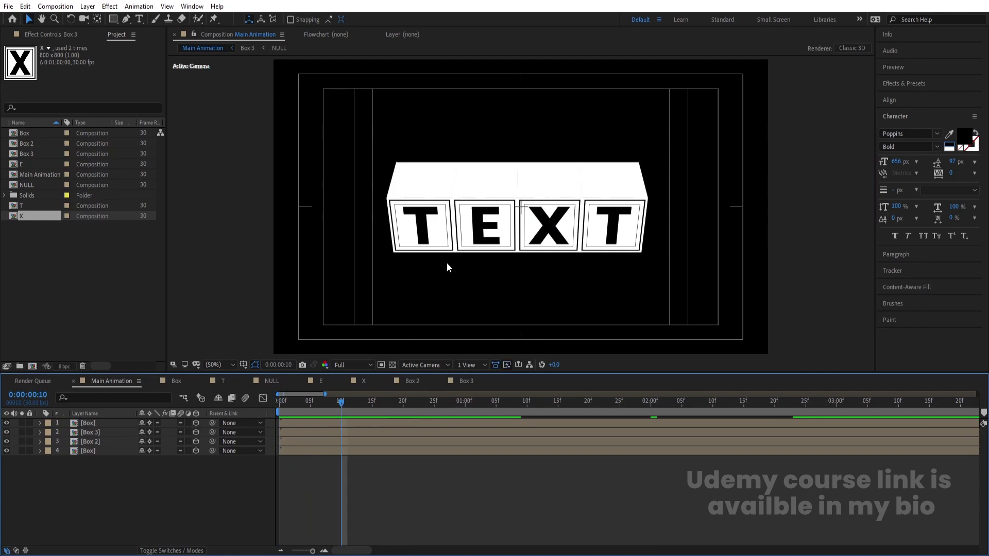
pyautogui.click(460, 230)
pyautogui.press('[')
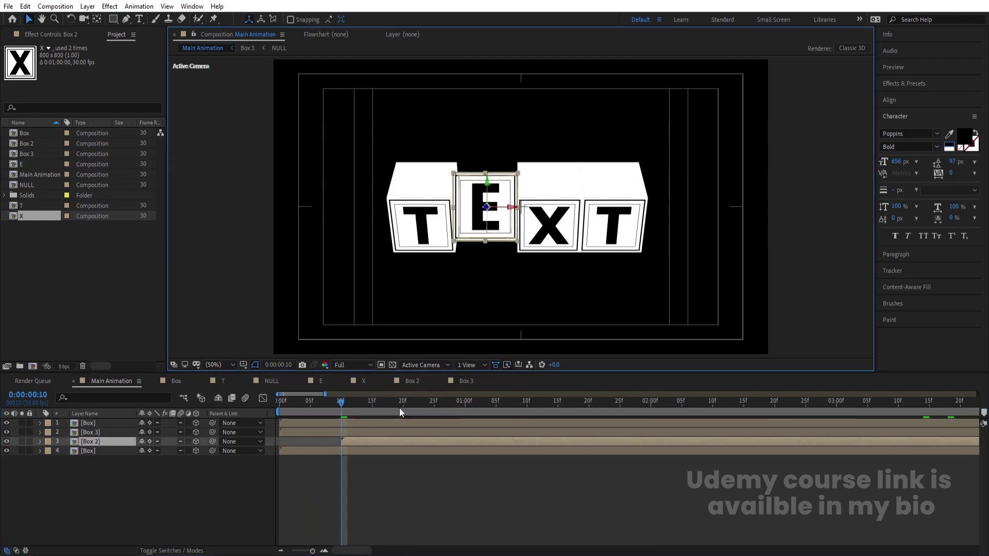
# Step: Offset the Box 3 layer to start at 0:00:00:20 and the top Box layer to start at 0:00:01:00
pyautogui.moveTo(399, 402); pyautogui.dragTo(403, 402)
pyautogui.click(403, 434)
pyautogui.press('[')
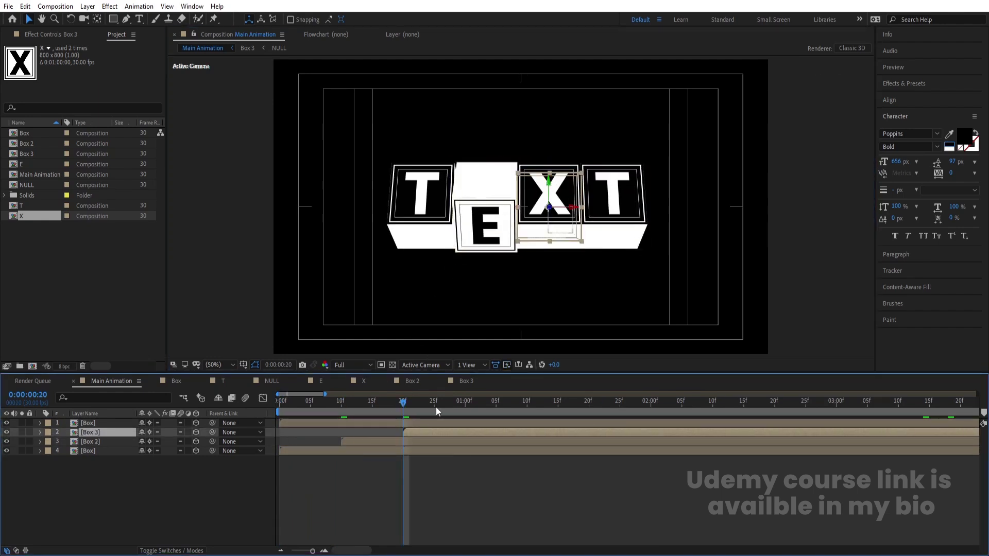
pyautogui.click(465, 400)
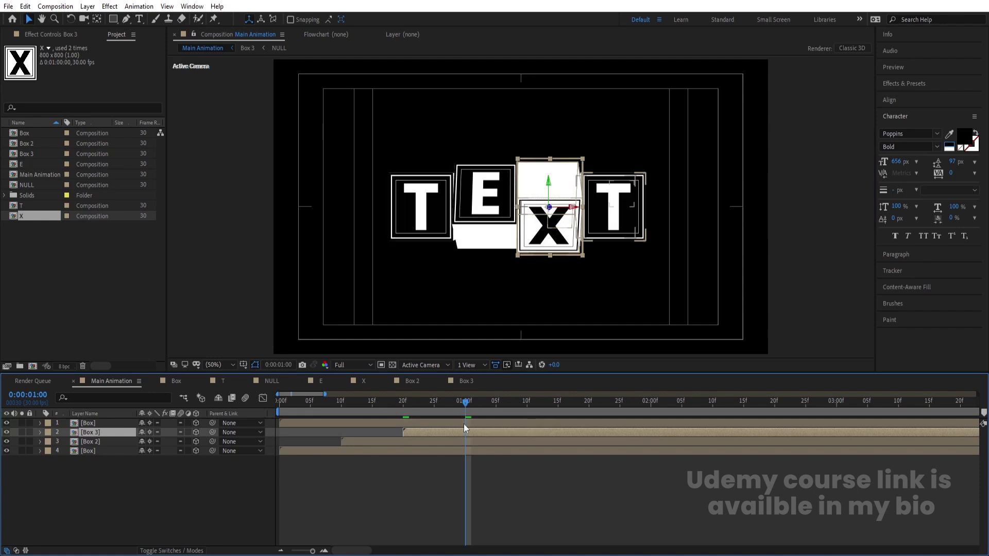
pyautogui.click(464, 423)
pyautogui.press('[')
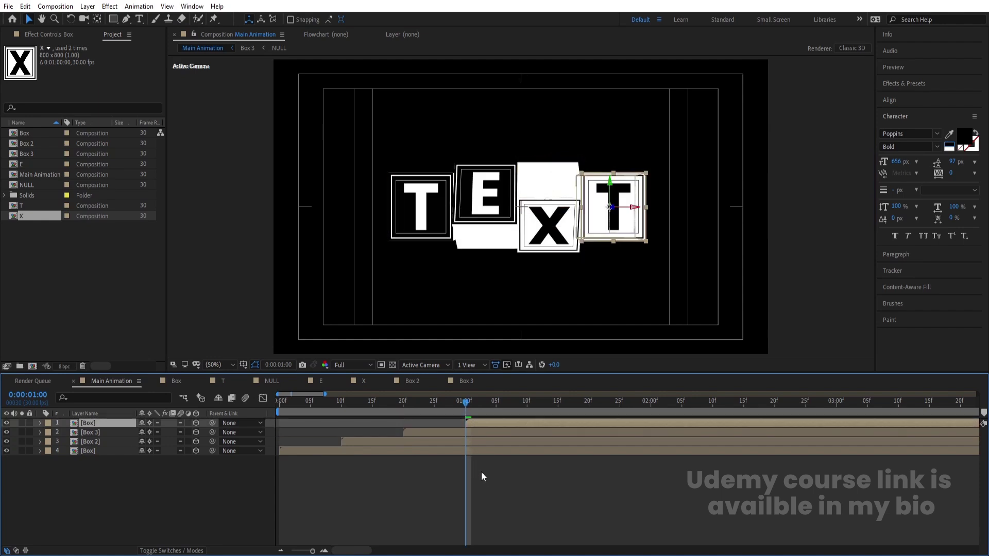
pyautogui.scroll(-5, 489, 456)
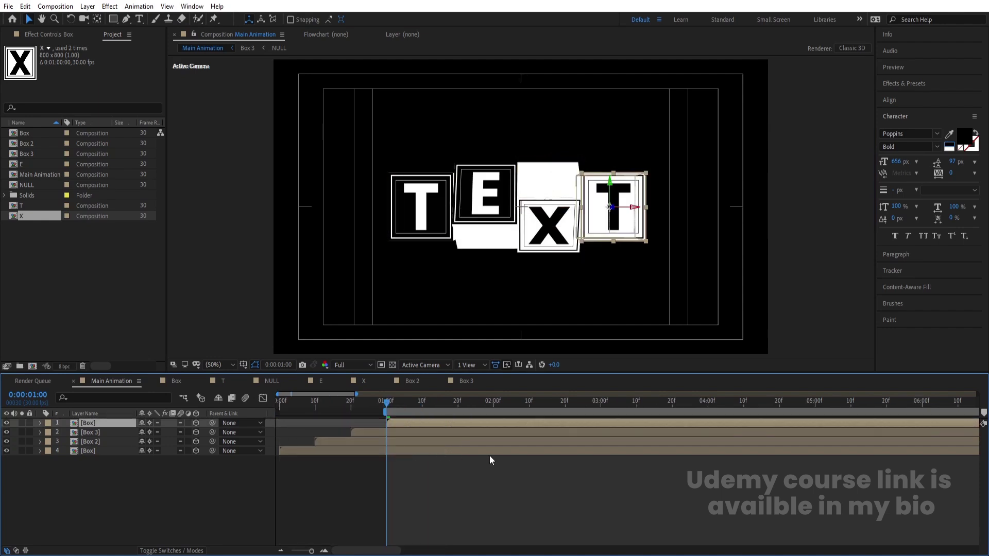
# Step: Open the Box composition, reveal Null 1's keyframes, and move the current time to the last X Rotation keyframe at 0:00:04:00
pyautogui.click(448, 464)
pyautogui.doubleClick(388, 425)
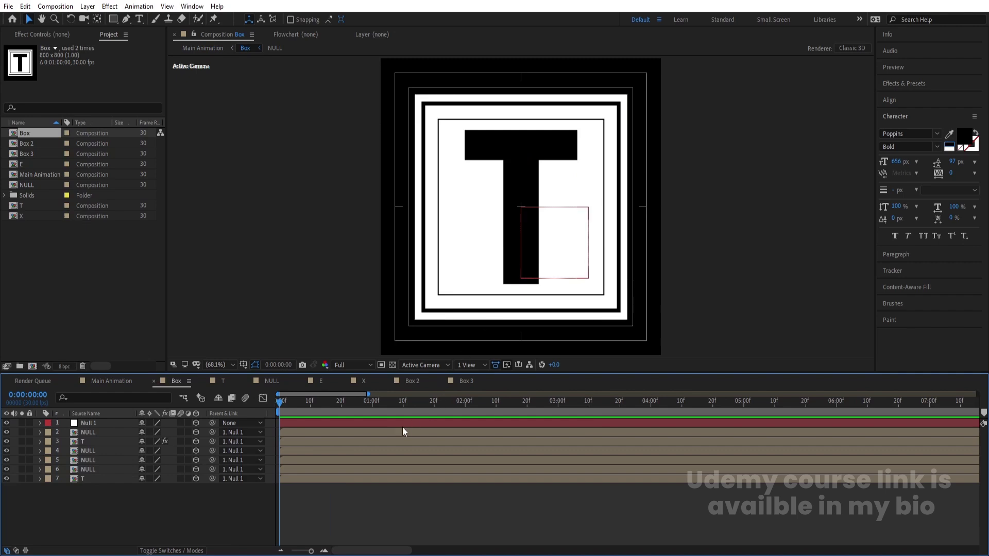
pyautogui.press('u')
pyautogui.moveTo(647, 410); pyautogui.dragTo(652, 411)
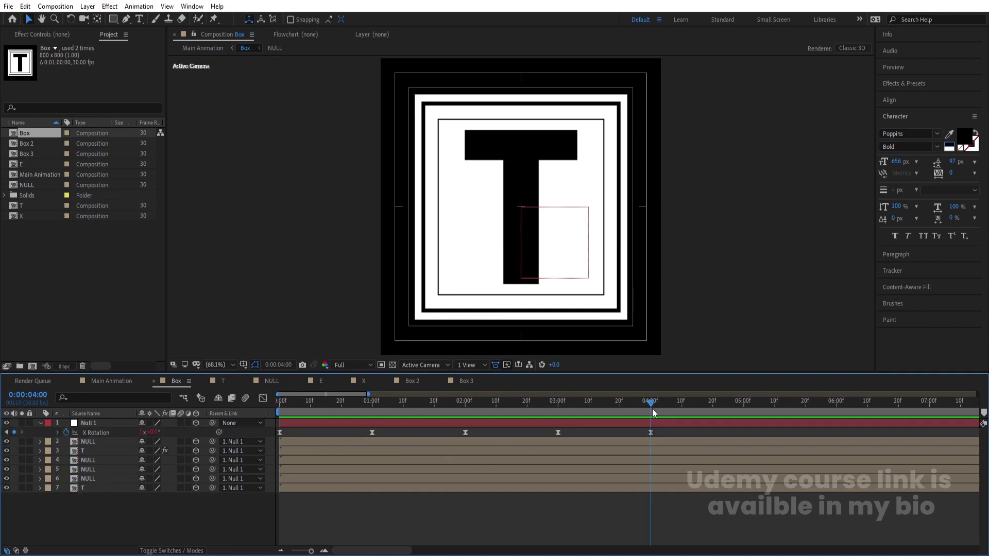
# Step: Set Main Animation's work area to run from 0:00:00:00 to 0:00:04:00, previewing the staggered rotation
pyautogui.click(128, 379)
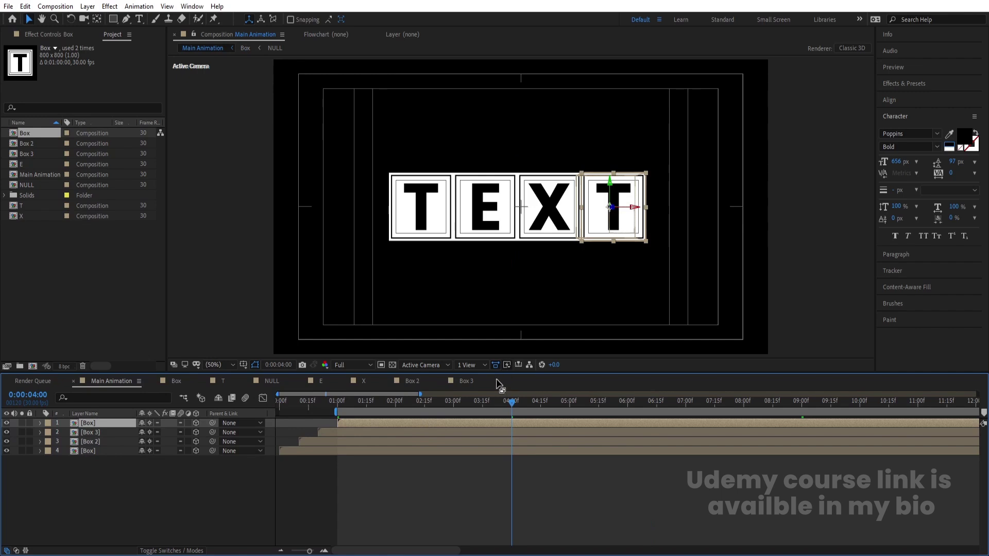
pyautogui.press('n')
pyautogui.press('space')
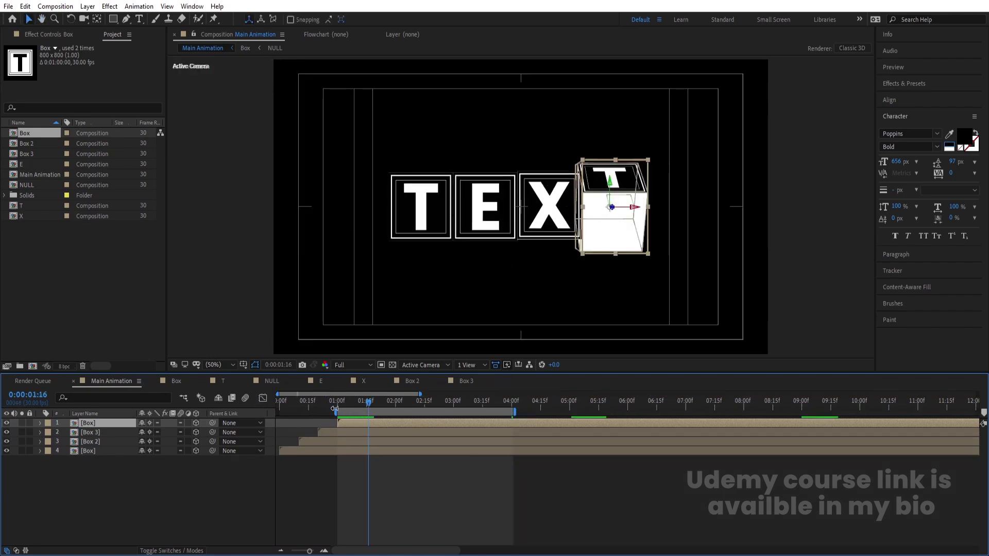
pyautogui.moveTo(337, 411); pyautogui.dragTo(278, 411)
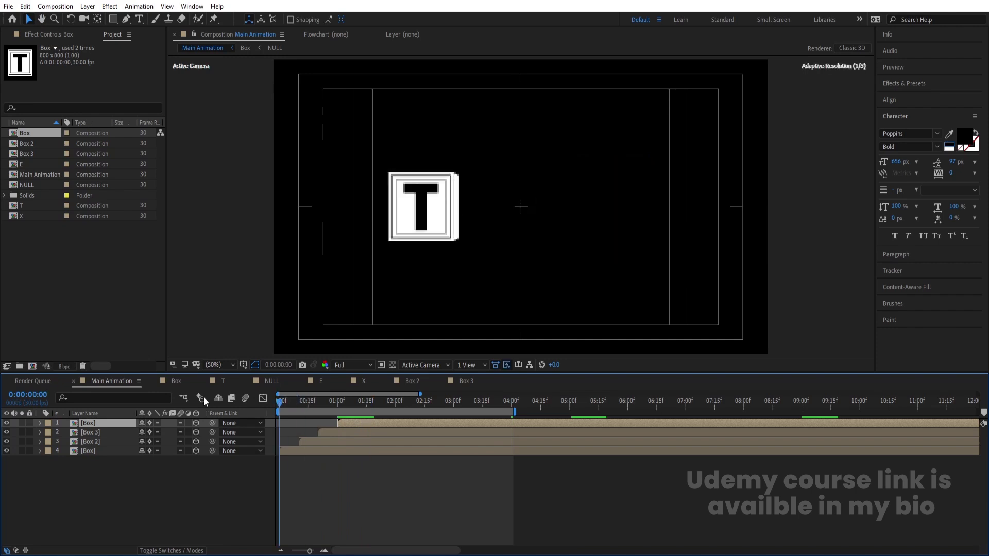
# Step: Shift all four box layers earlier together so they cover the work area from 0:00:00:00, then preview the loop
pyautogui.hotkey('ctrl', 'a')
pyautogui.moveTo(355, 425); pyautogui.dragTo(294, 423)
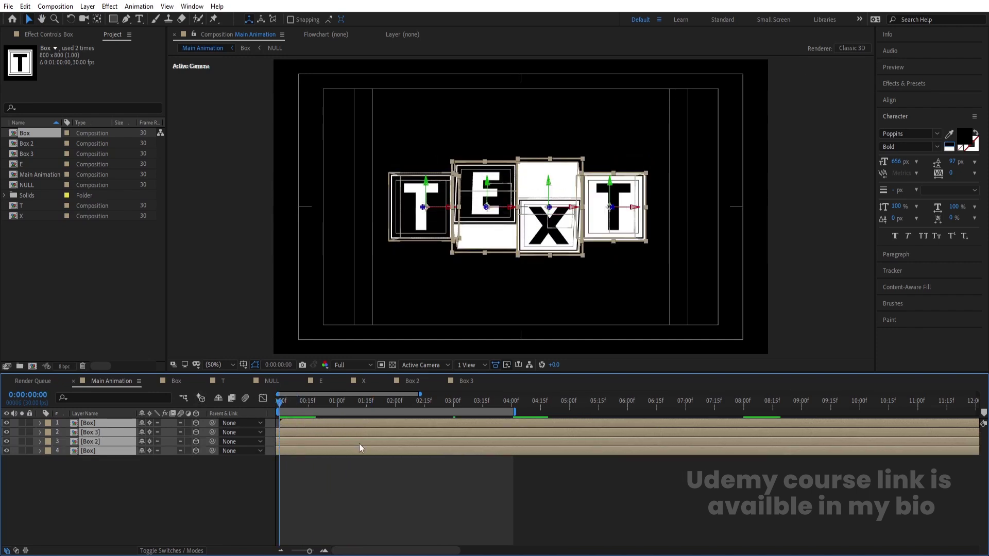
pyautogui.press('F2')
pyautogui.click(512, 397)
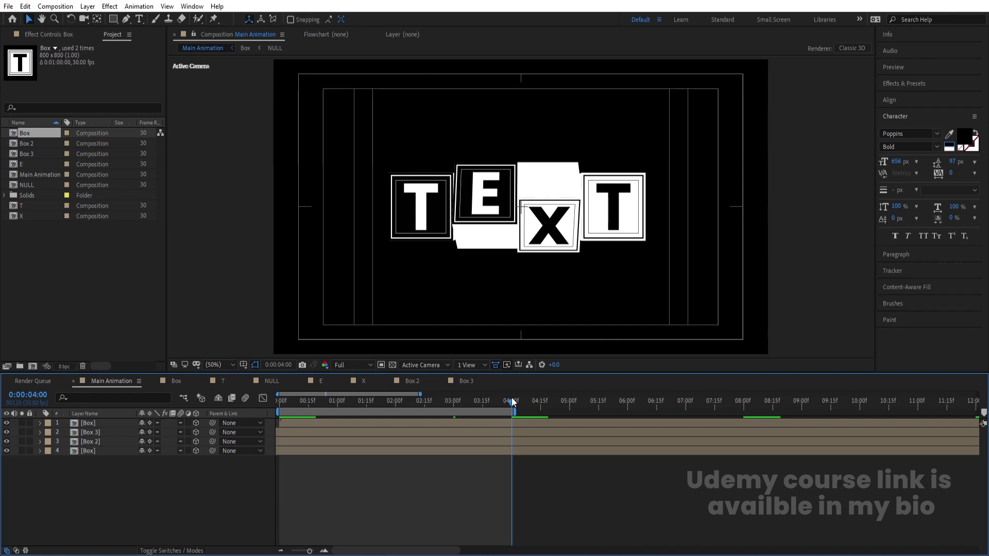
pyautogui.press('space')
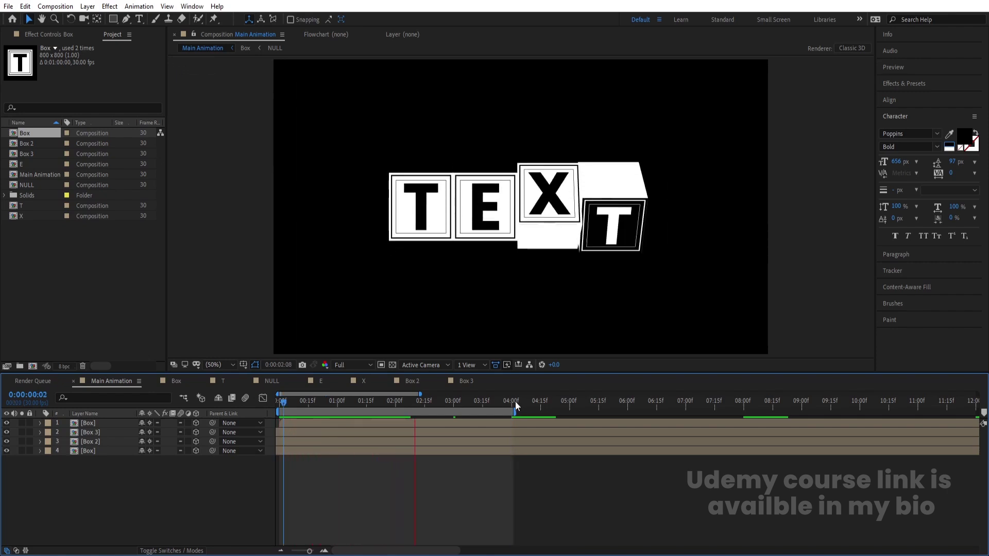
pyautogui.press('space')
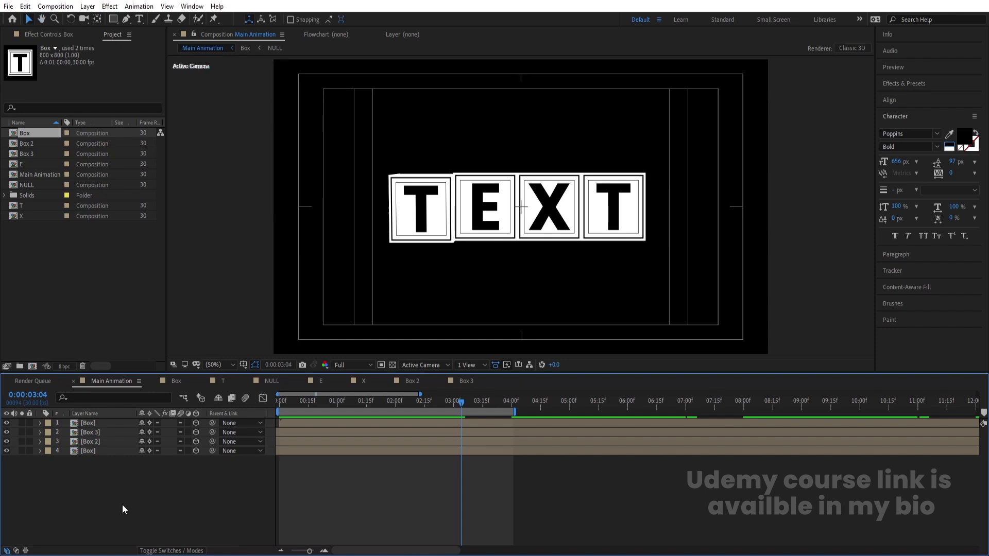
# Step: Pre-compose all four box layers into a composition named Text and preview it in Main Animation
pyautogui.moveTo(122, 505); pyautogui.dragTo(69, 425)
pyautogui.hotkey('ctrl', 'shift', 'c')
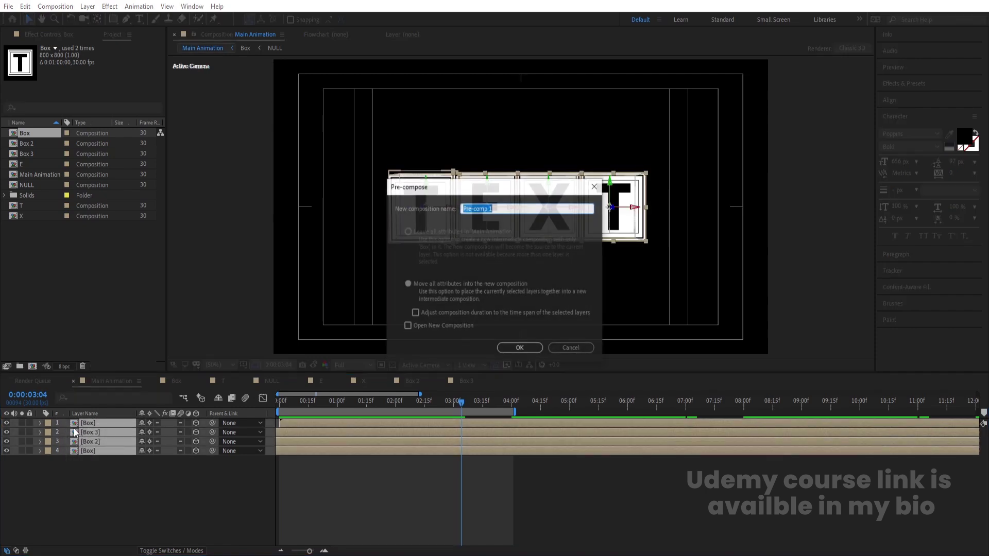
pyautogui.write('Text')
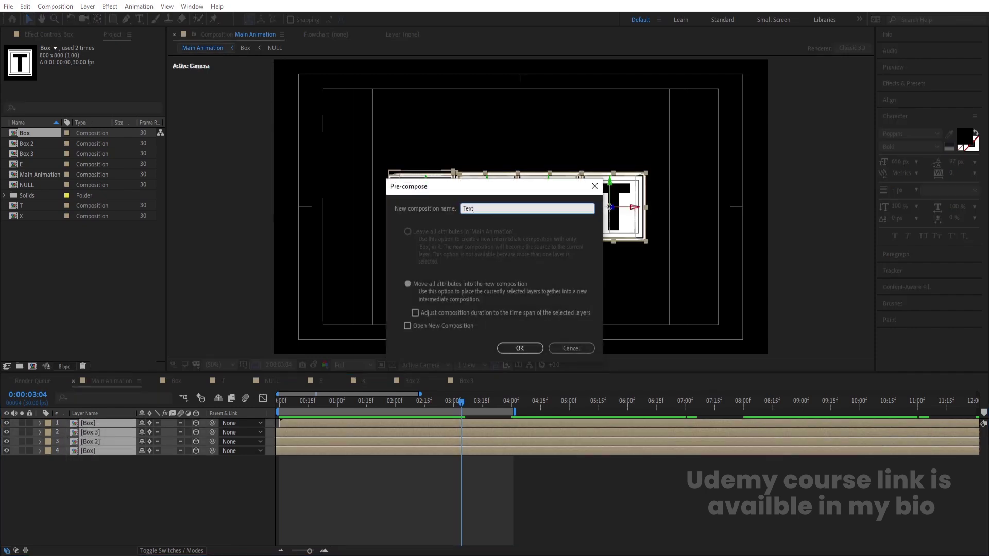
pyautogui.press('Return')
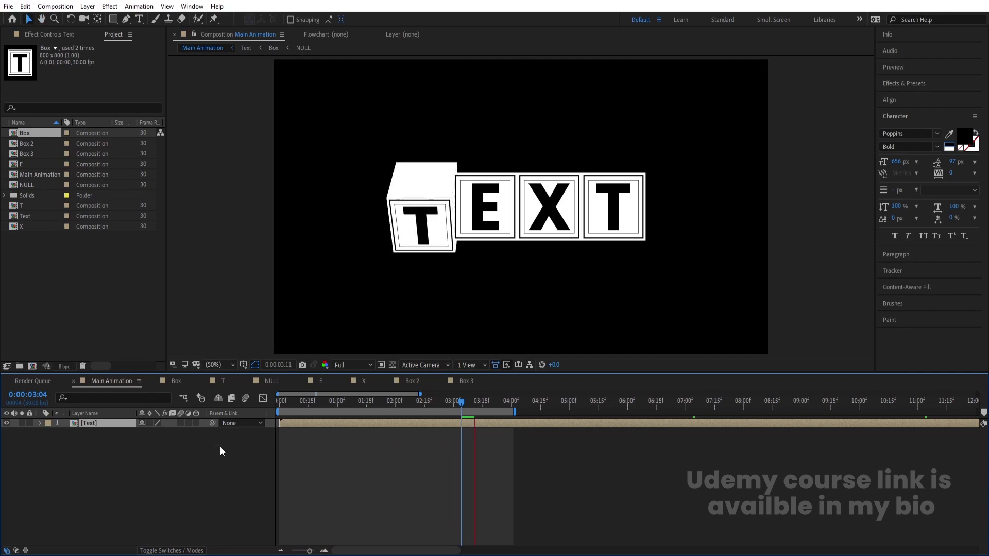
pyautogui.click(304, 401)
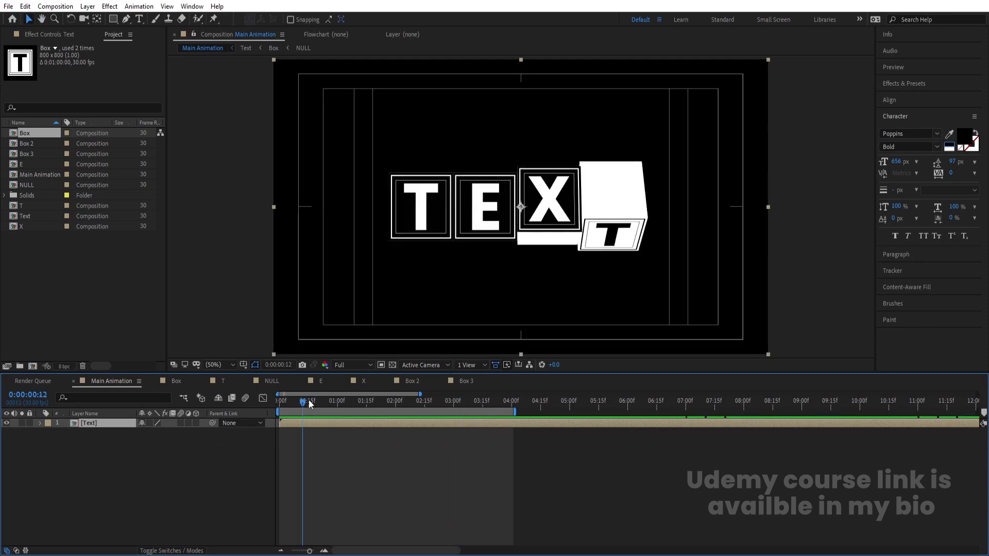
pyautogui.press('space')
pyautogui.press('space')
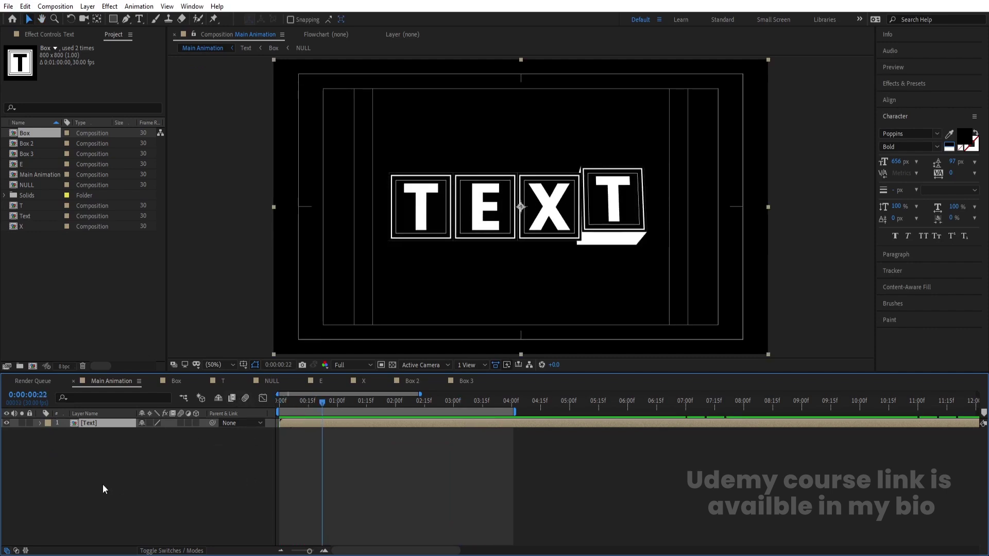
# Step: Open the Text composition, apply the Tint effect to the Box 2 layer and swap its colors
pyautogui.doubleClick(98, 423)
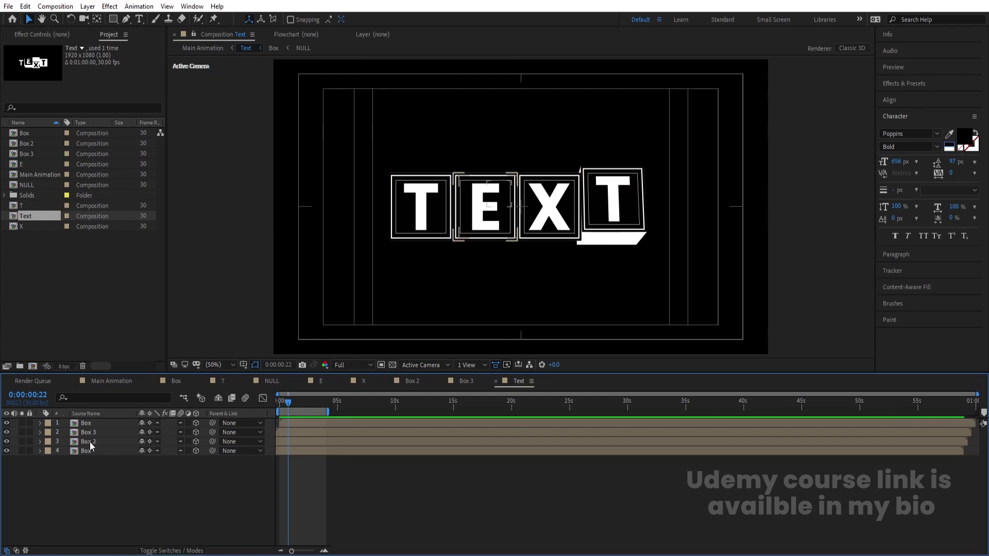
pyautogui.click(91, 443)
pyautogui.click(925, 85)
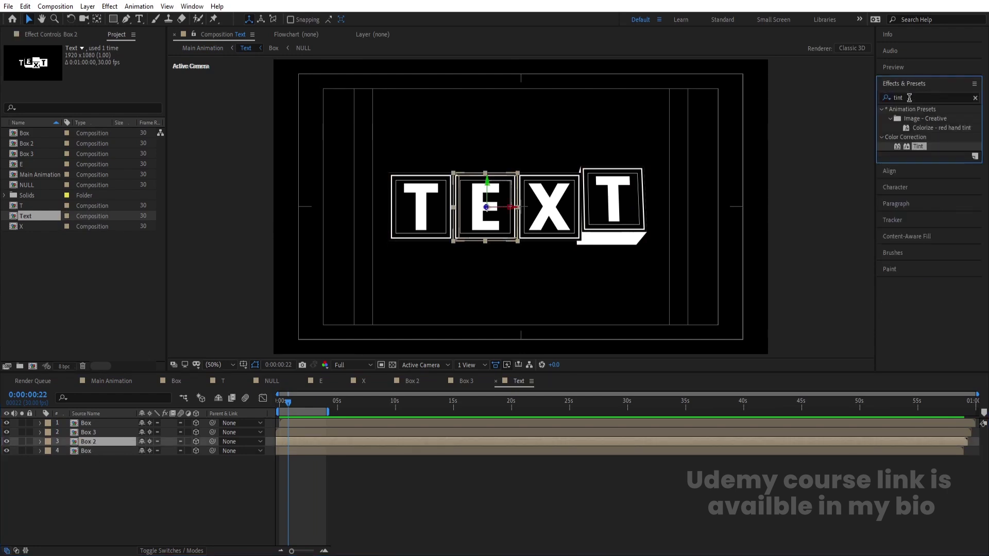
pyautogui.doubleClick(920, 147)
pyautogui.click(100, 96)
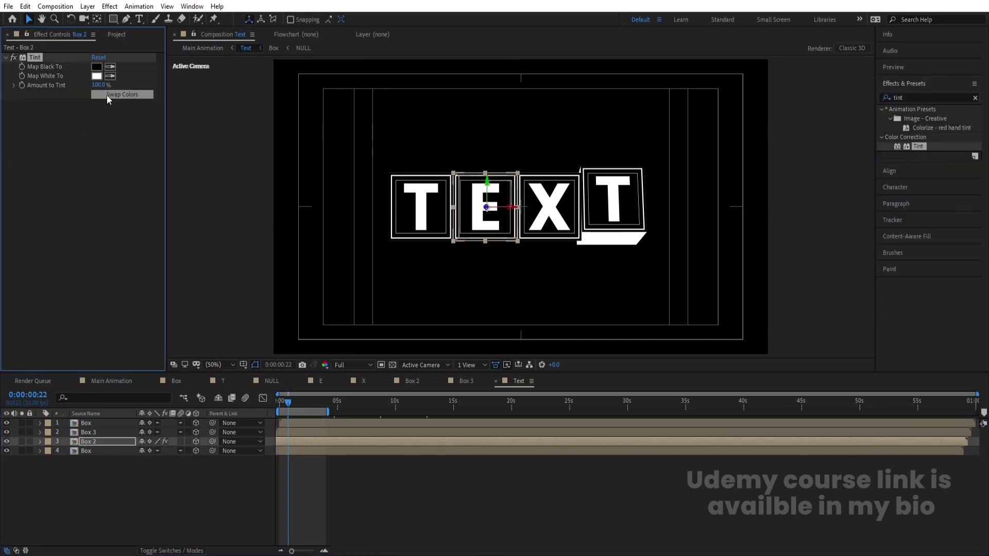
# Step: Copy the swapped Tint effect onto the top Box layer and preview the result in Main Animation
pyautogui.click(94, 425)
pyautogui.hotkey('ctrl', 'v')
pyautogui.click(119, 381)
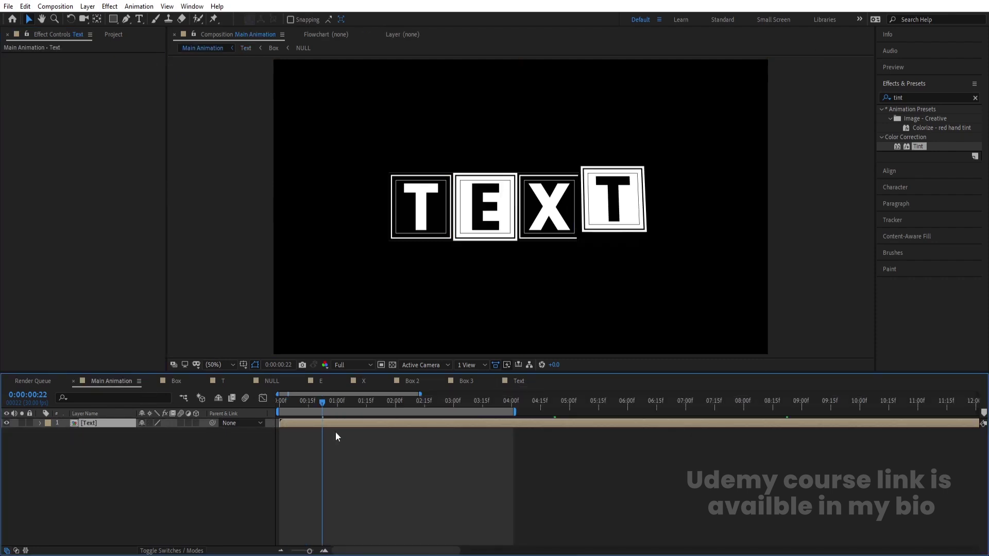
pyautogui.press('space')
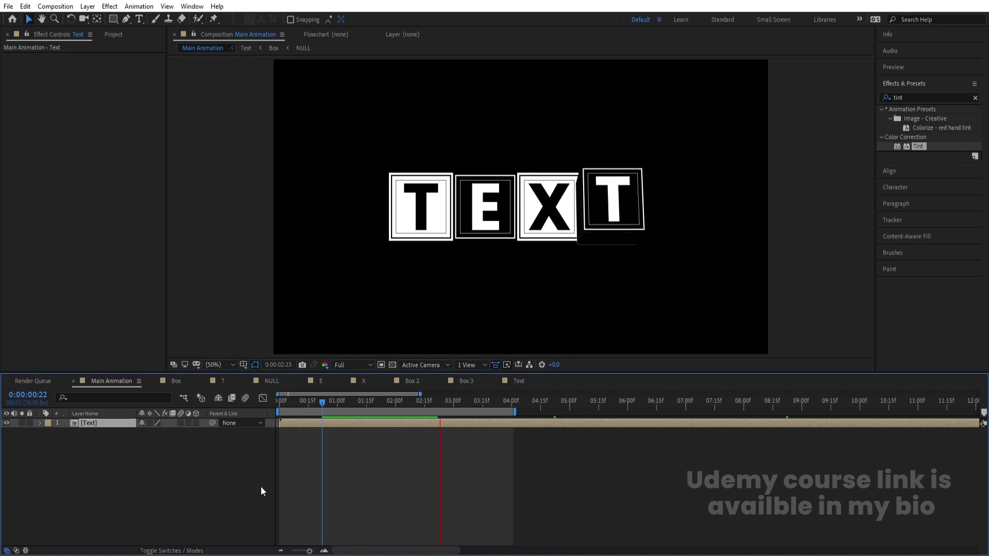
# Step: Add a white 1920 x 1080 px solid to Main Animation and place it beneath the Text layer as the background
pyautogui.press("'")
pyautogui.click(165, 496)
pyautogui.hotkey('ctrl', 'y')
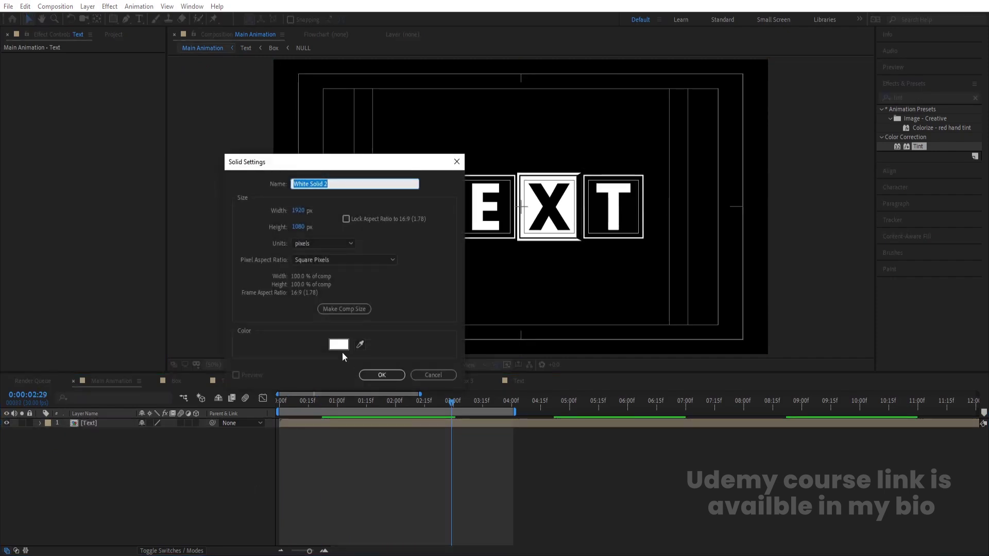
pyautogui.click(339, 345)
pyautogui.press('Return')
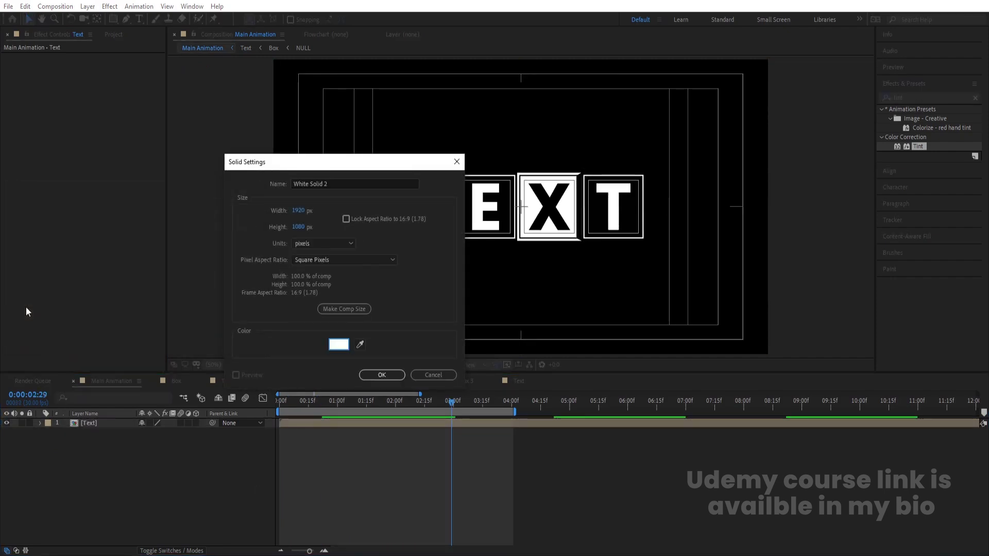
pyautogui.press('Return')
pyautogui.hotkey('ctrl', '[')
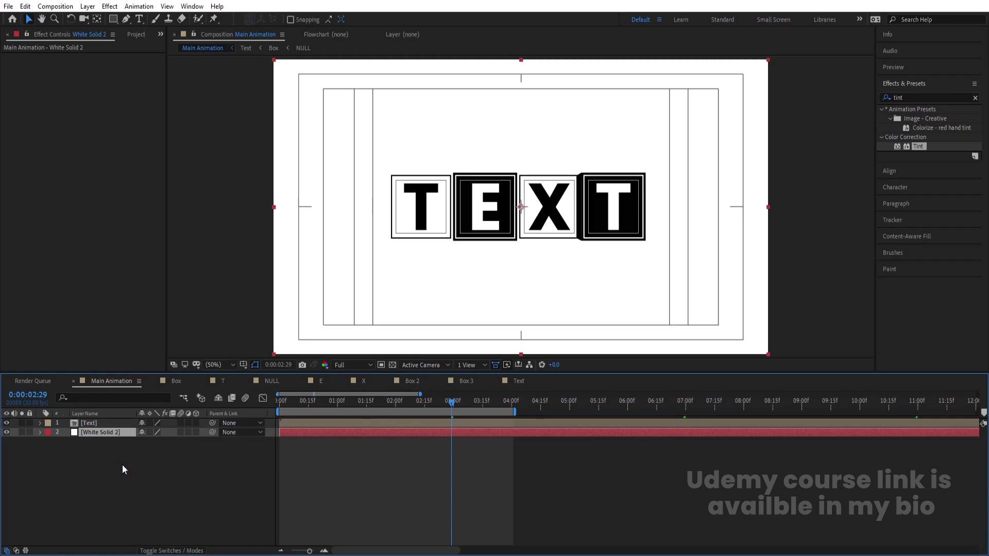
# Step: Find the Drop Shadow effect and apply it to the Text layer
pyautogui.click(96, 423)
pyautogui.click(909, 97)
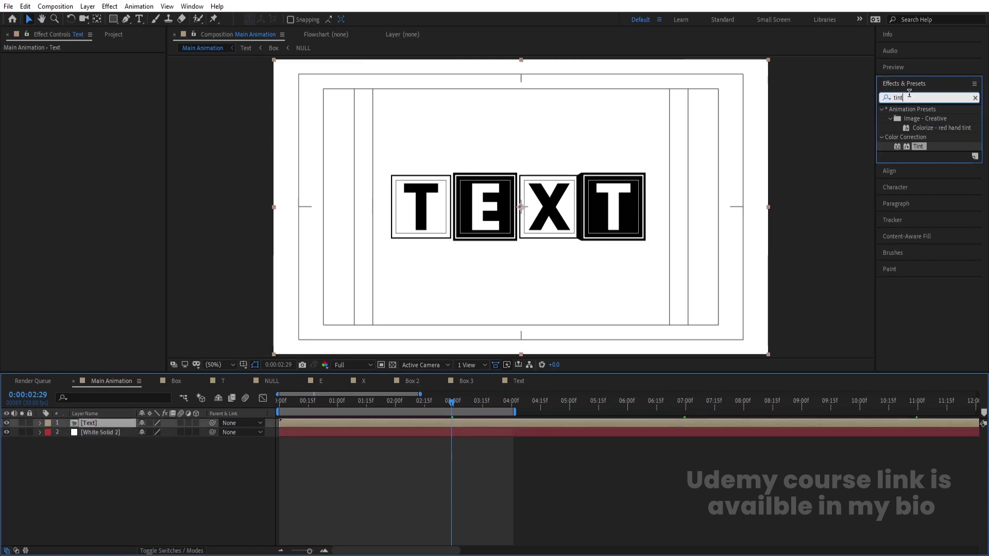
pyautogui.write('drop')
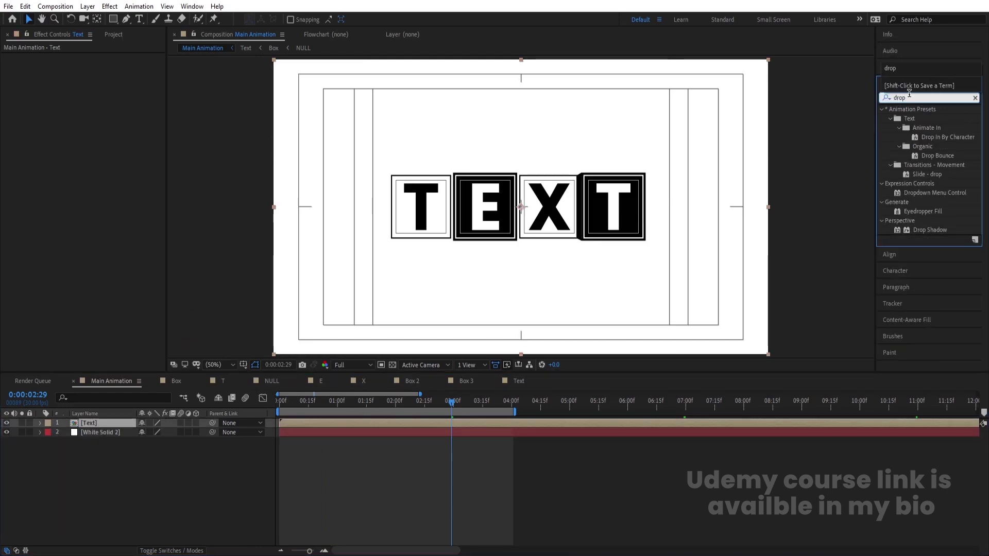
pyautogui.doubleClick(926, 233)
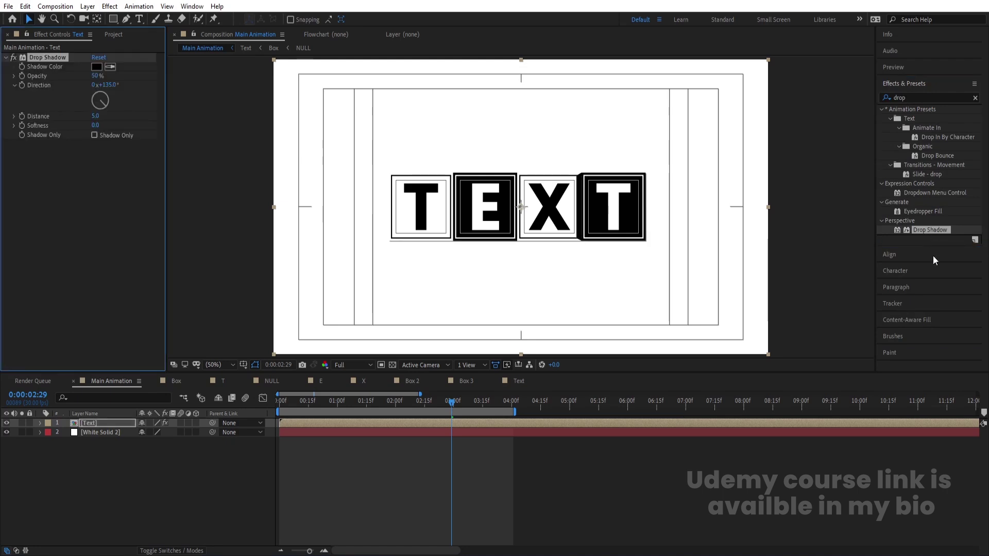
# Step: Set the Text layer's Drop Shadow to distance 80, softness 400 and opacity 30%
pyautogui.write('20')
pyautogui.press('Return')
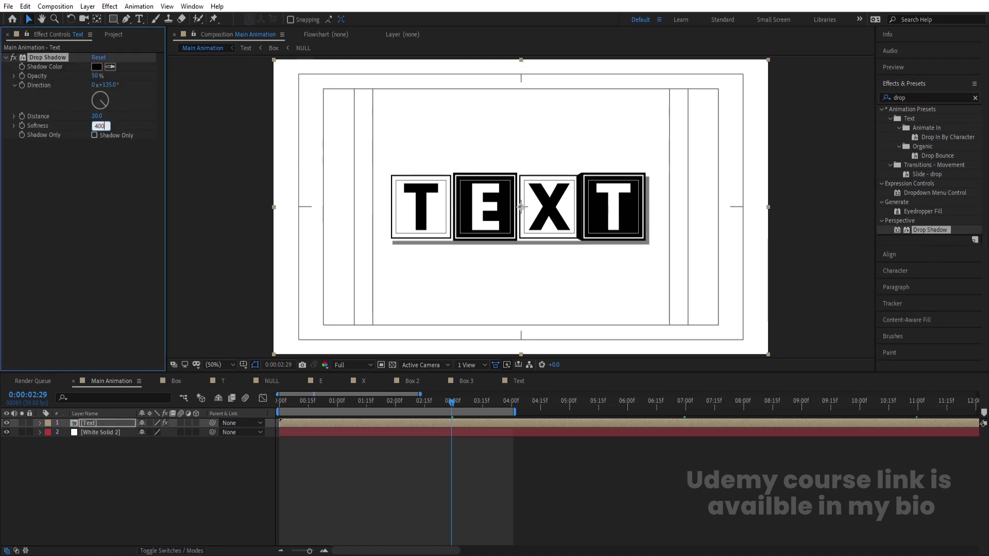
pyautogui.press('Return')
pyautogui.moveTo(97, 116); pyautogui.dragTo(122, 114)
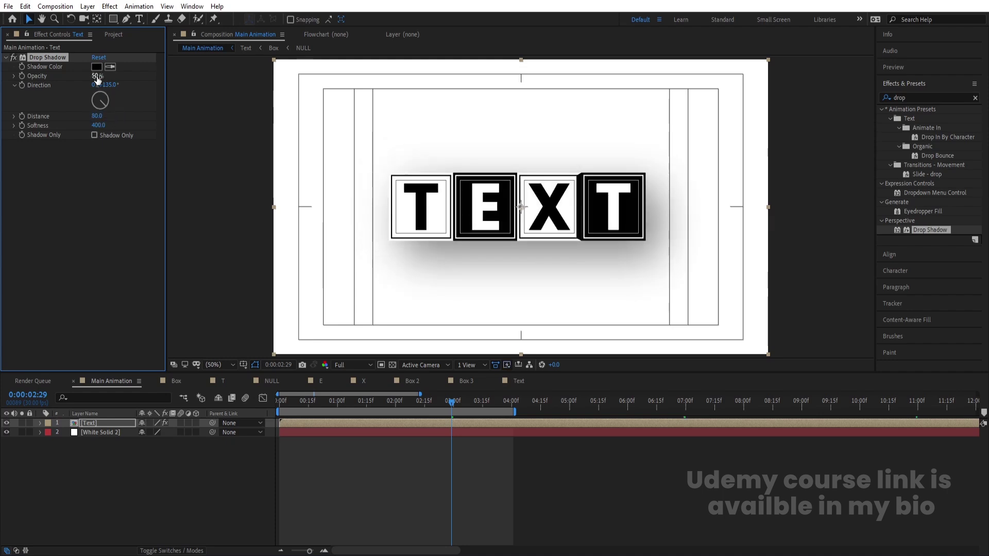
pyautogui.press('Return')
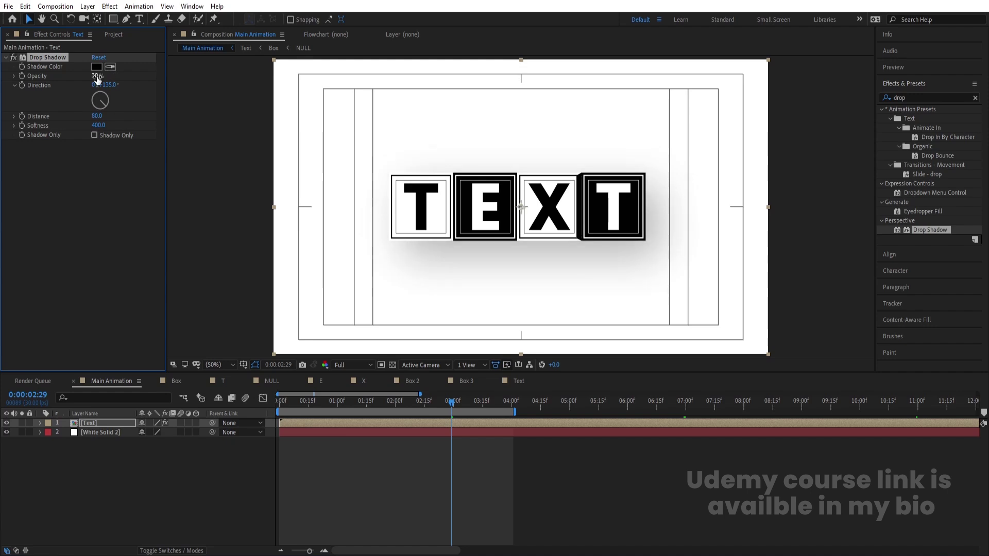
# Step: Duplicate the Text layer and move the copy straight up to form a row above the original
pyautogui.click(89, 426)
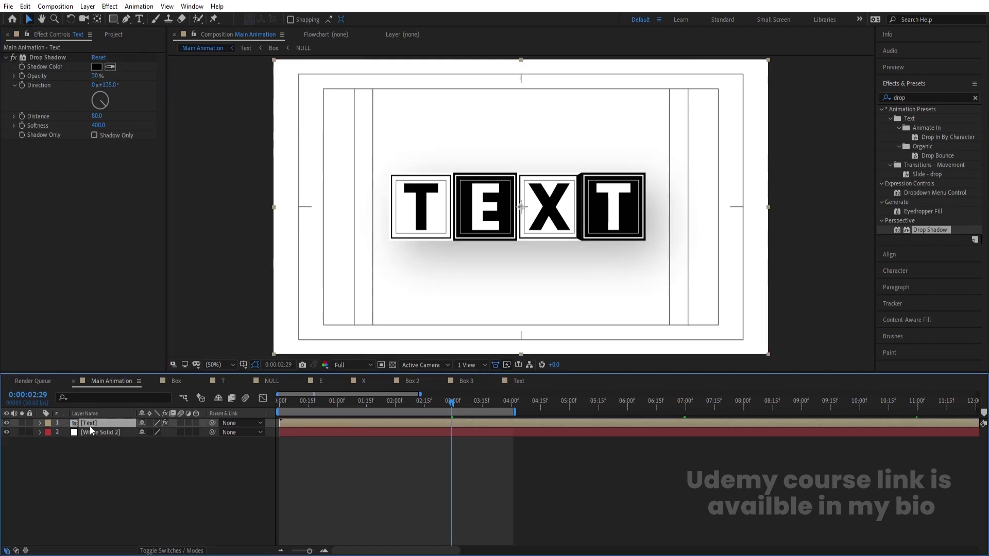
pyautogui.hotkey('ctrl', 'd')
pyautogui.moveTo(495, 199); pyautogui.dragTo(497, 114)
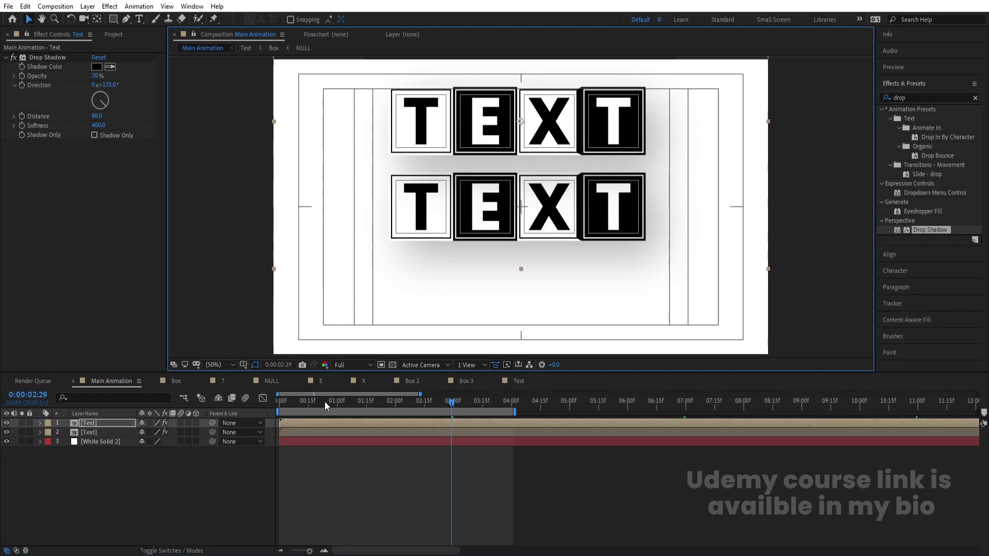
# Step: Set the current time to 0:00:00:00, duplicate the upper Text layer and move the copy down to form a third row
pyautogui.moveTo(324, 401); pyautogui.dragTo(279, 401)
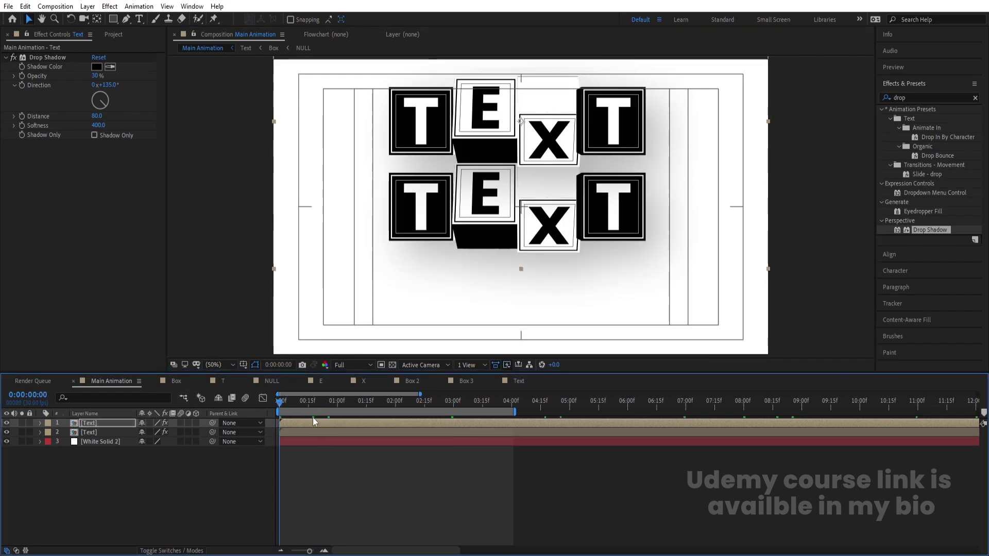
pyautogui.press('Num_Lock')
pyautogui.press('-')
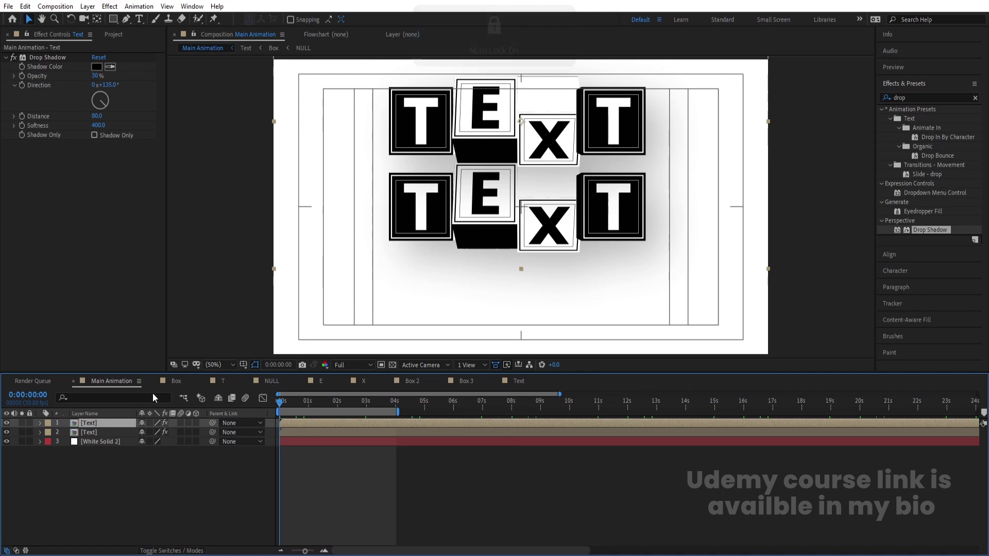
pyautogui.hotkey('ctrl', 'd')
pyautogui.moveTo(545, 208); pyautogui.dragTo(555, 287)
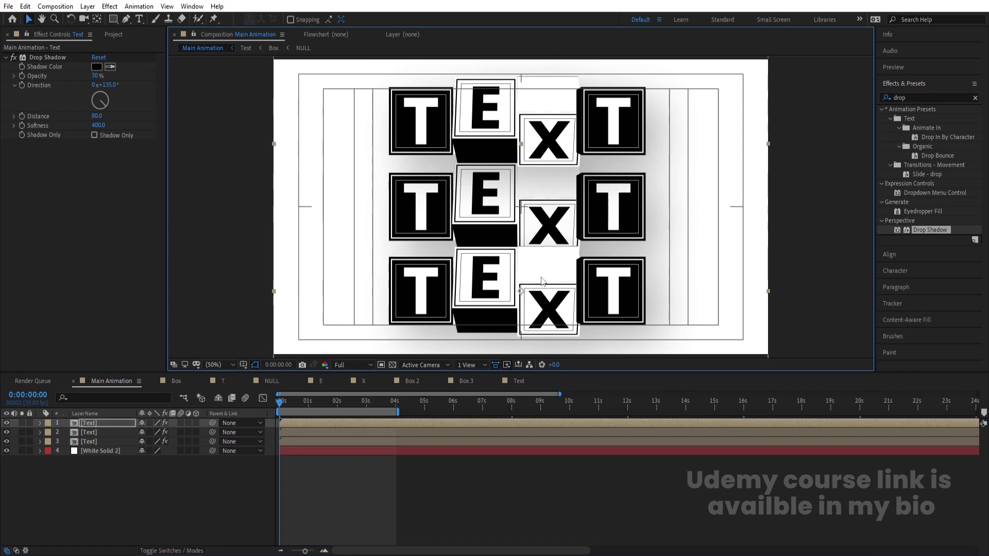
# Step: Preview the three rows, then offset the second Text layer to start at 0:00:00:10
pyautogui.press('space')
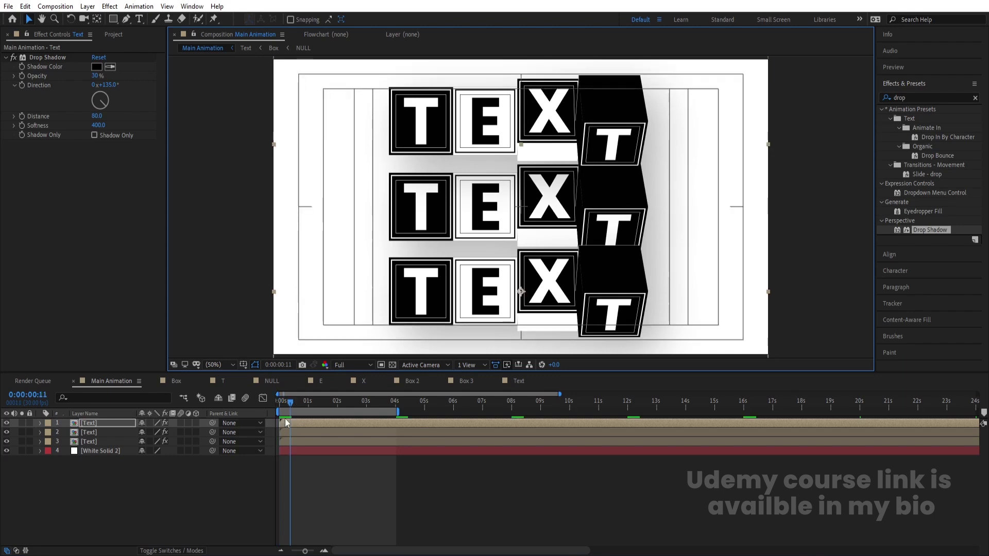
pyautogui.press('space')
pyautogui.scroll(2, 326, 408)
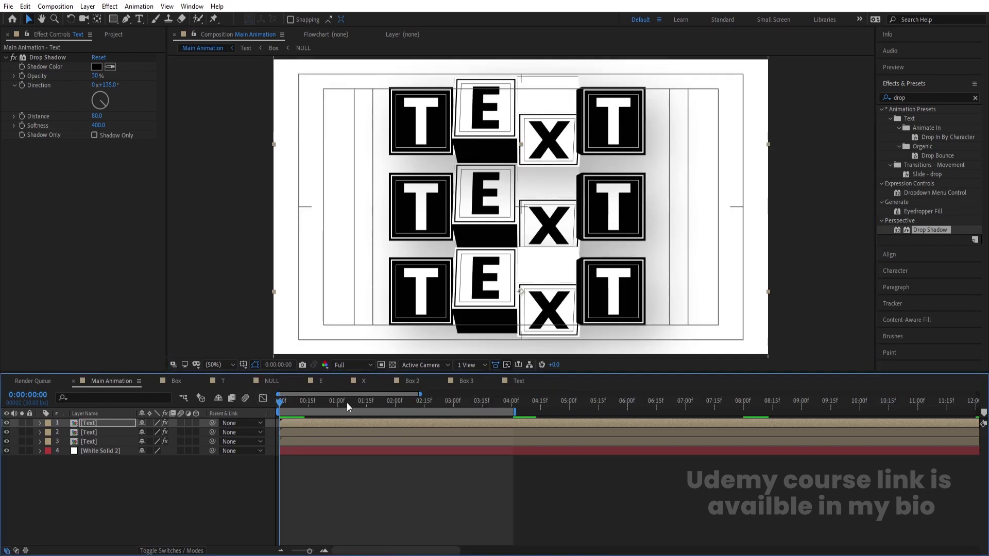
pyautogui.scroll(2, 346, 401)
pyautogui.click(317, 400)
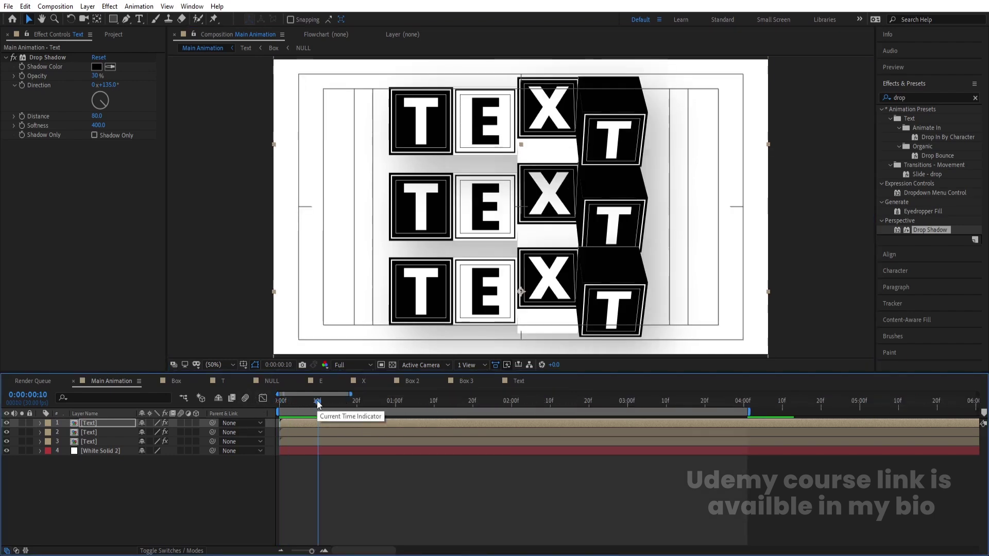
pyautogui.click(316, 433)
pyautogui.press('[')
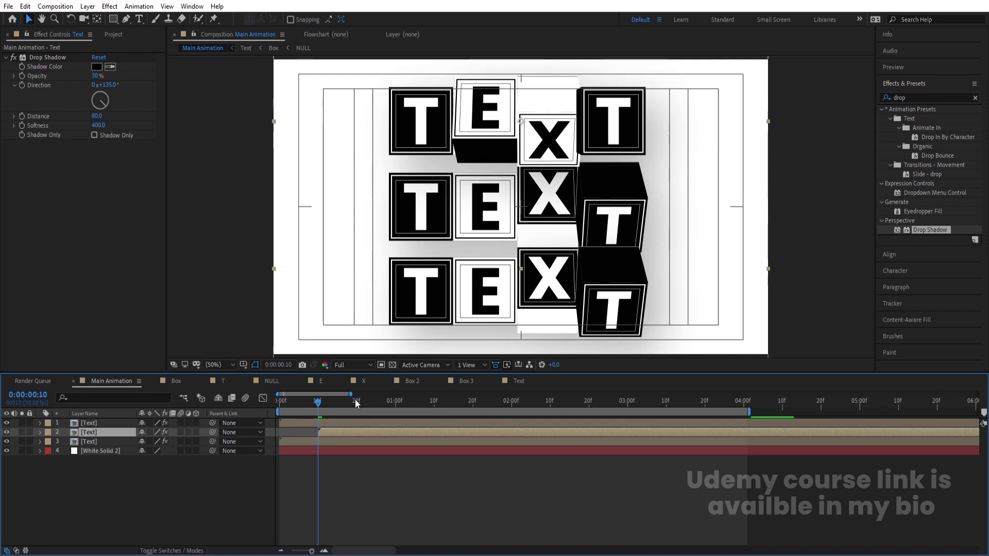
# Step: Offset the first Text layer to start at 0:00:00:20 and trim the in points of all three Text layers to that time
pyautogui.click(355, 401)
pyautogui.click(357, 426)
pyautogui.press('[')
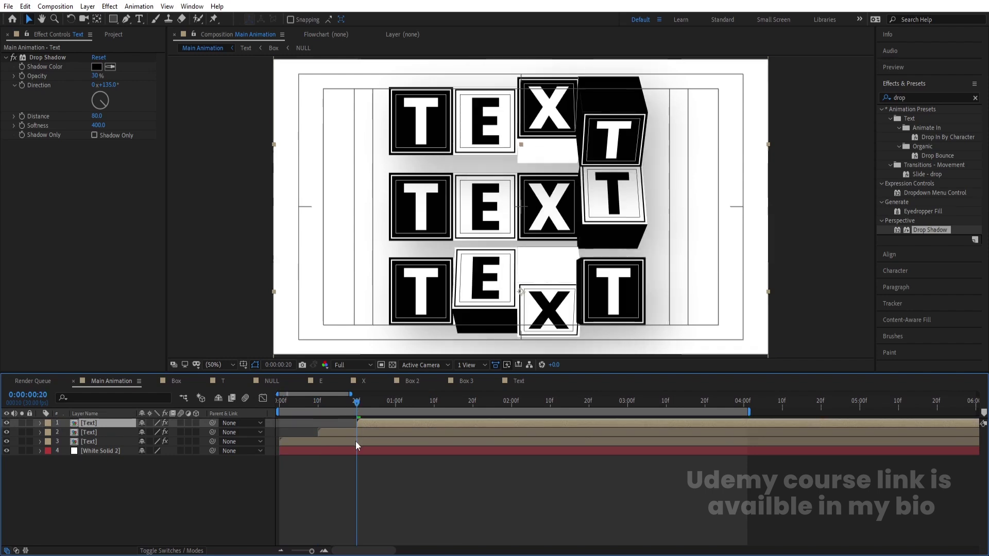
pyautogui.keyDown('shift'); pyautogui.click(355, 441); pyautogui.keyUp('shift')
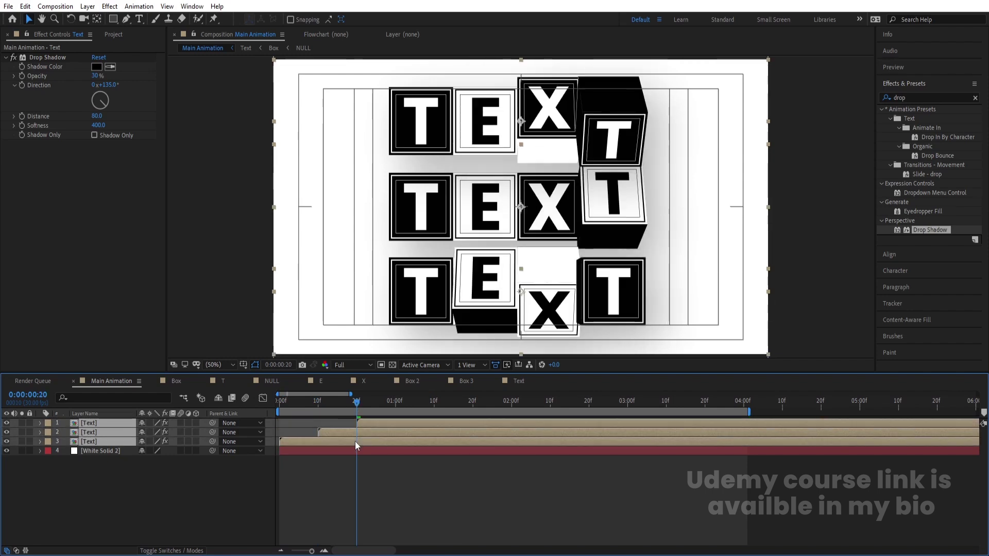
pyautogui.press('[')
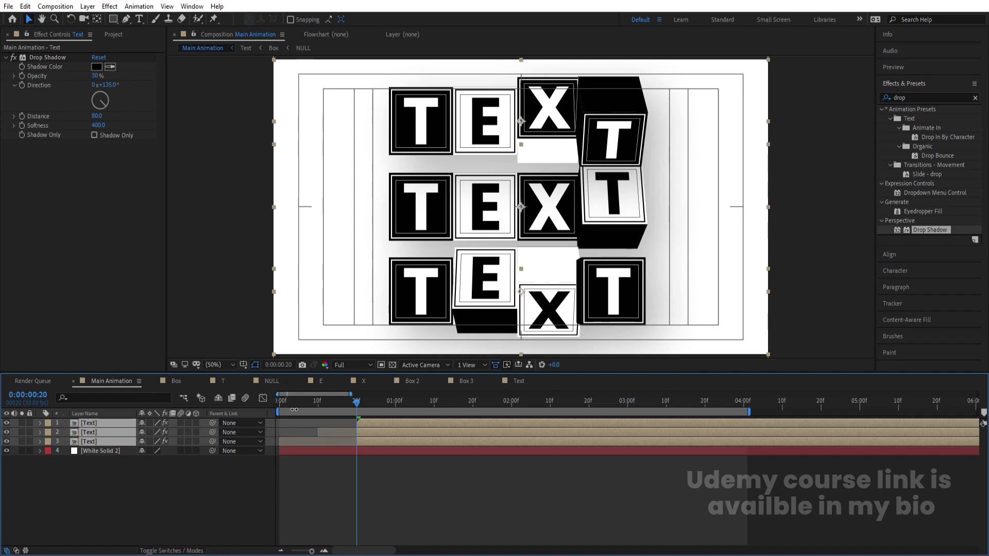
# Step: Move all three trimmed Text layers to start at 0:00:00:00, then preview the staggered rows at Quarter resolution
pyautogui.press('Home')
pyautogui.press('[')
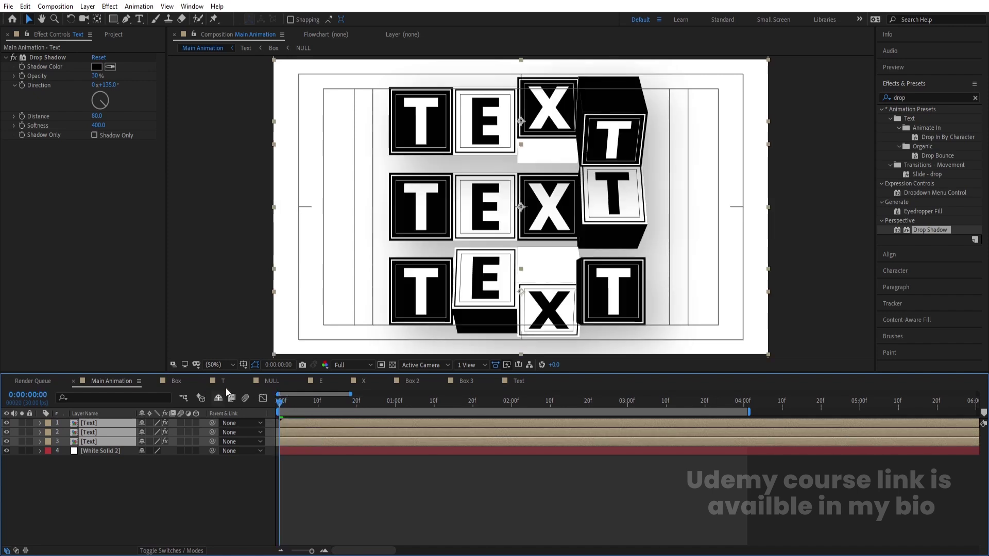
pyautogui.click(341, 364)
pyautogui.click(358, 431)
pyautogui.press('space')
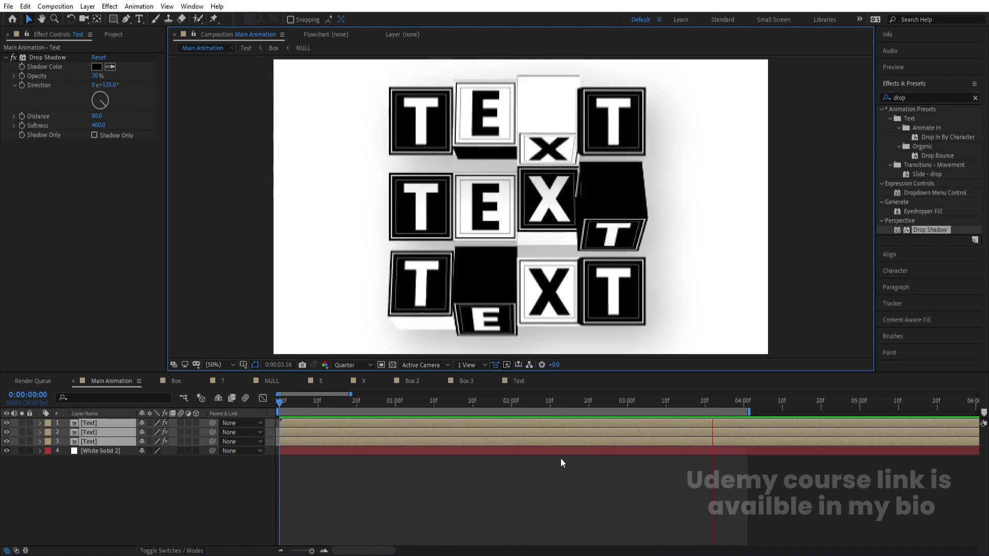
pyautogui.press('space')
# Step: Set the composition preview resolution back to Full and play through the finished three-row animation
pyautogui.click(363, 365)
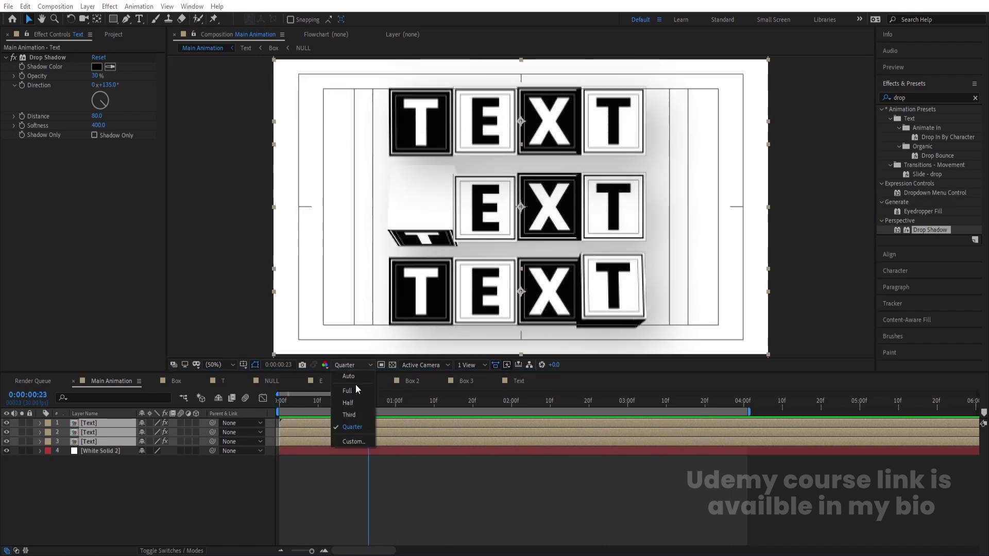
pyautogui.click(364, 390)
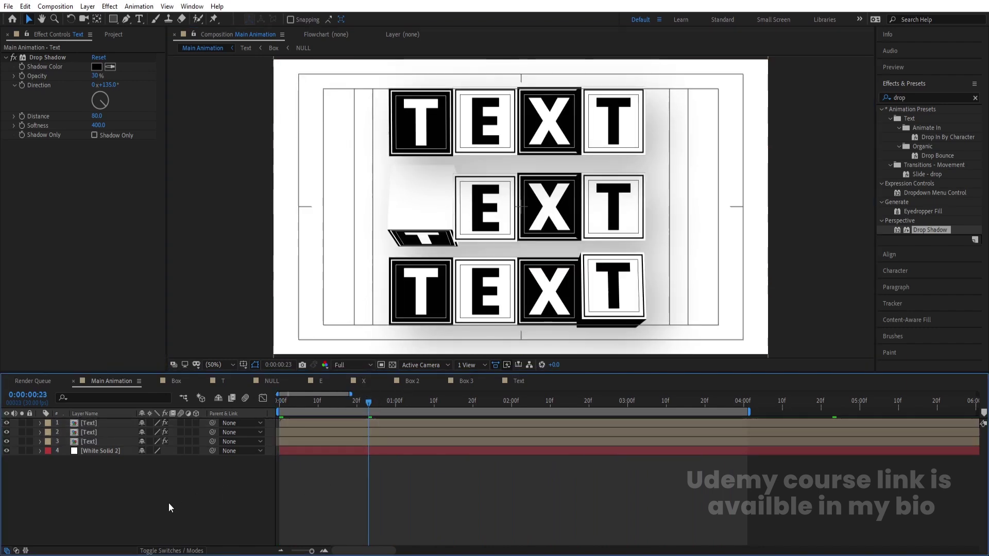
pyautogui.press('space')
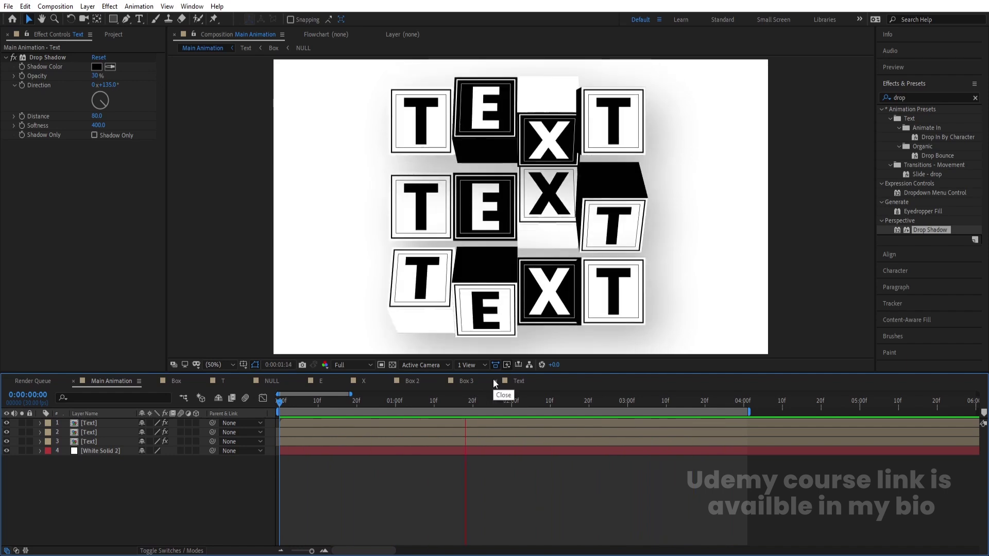
pyautogui.press('space')
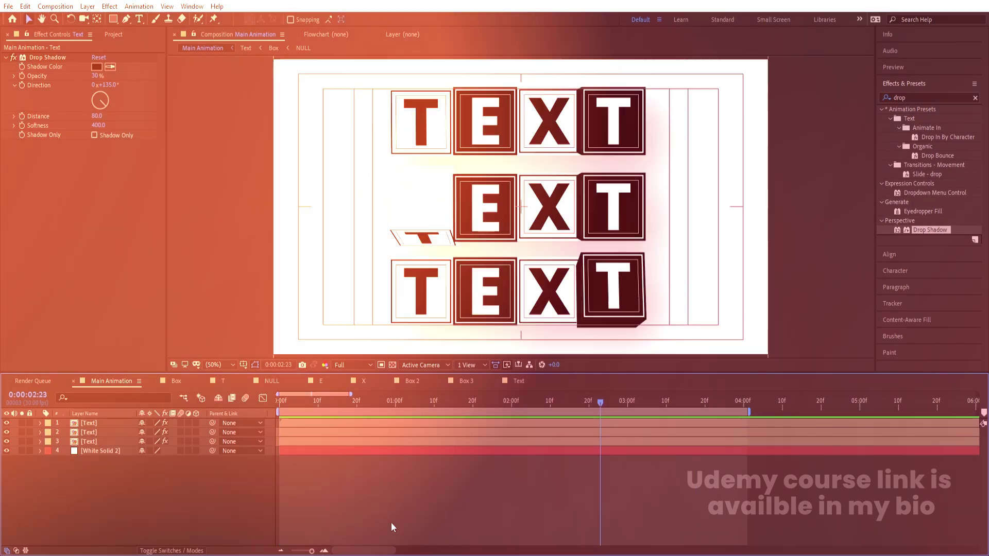